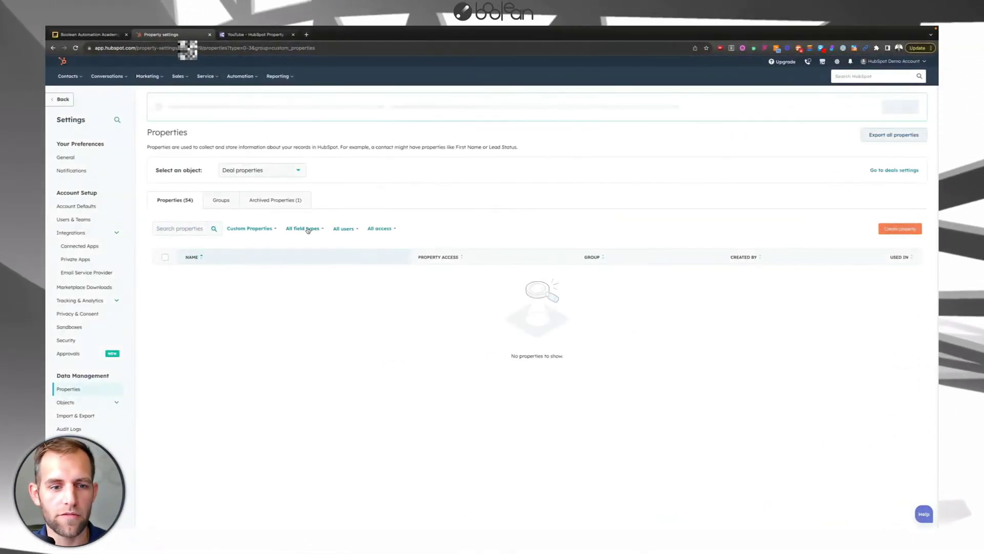
Step: Check the deal property groups, then filter deal properties to the Custom Properties group
left_click(222, 201)
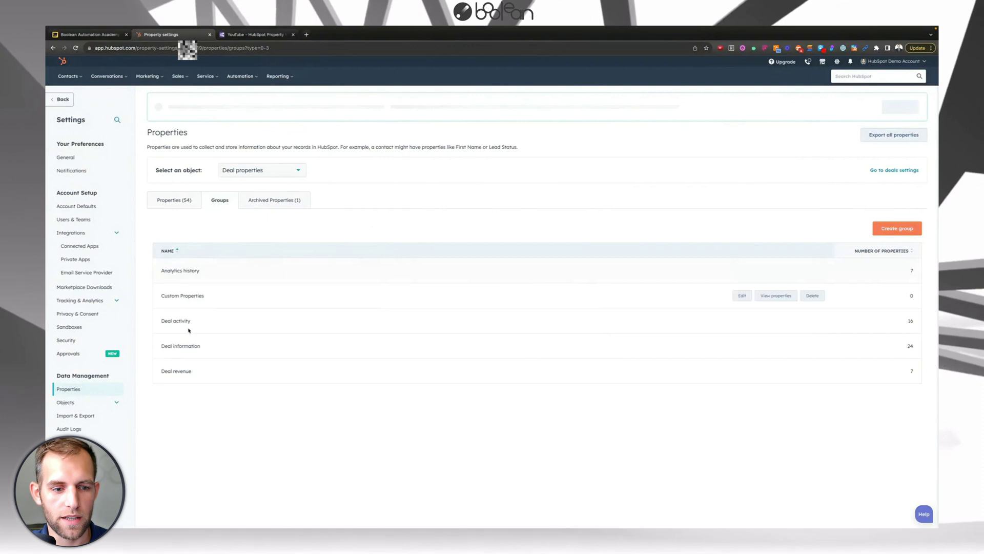
left_click(159, 200)
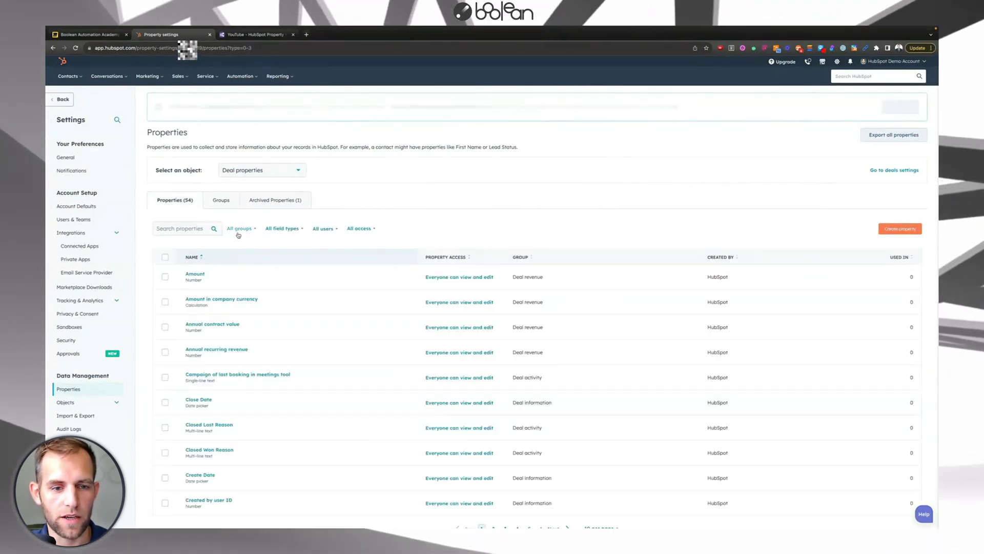
left_click(239, 231)
left_click(233, 272)
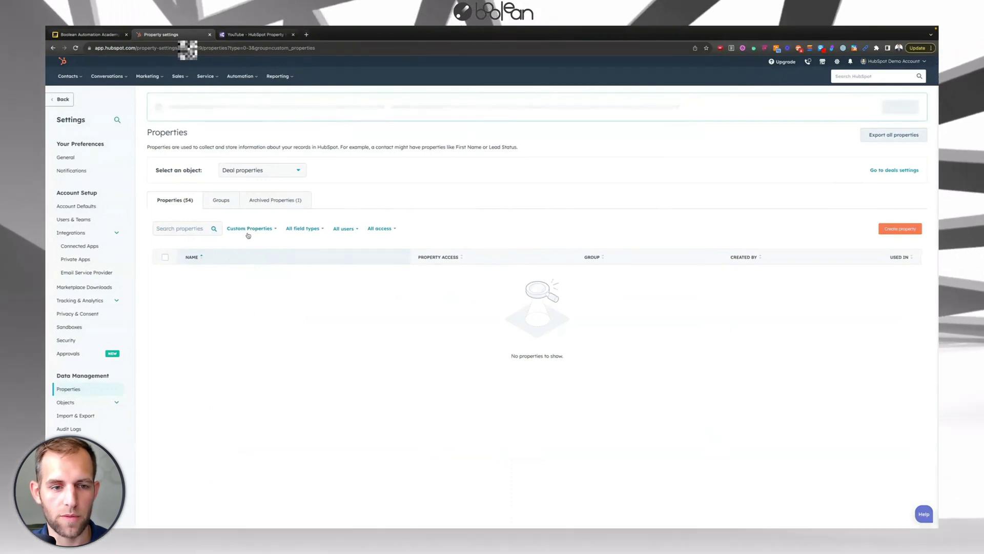
Step: In the Property Robot base, copy row 17's Create Property in HS? tick into rows 19–47
left_click(258, 36)
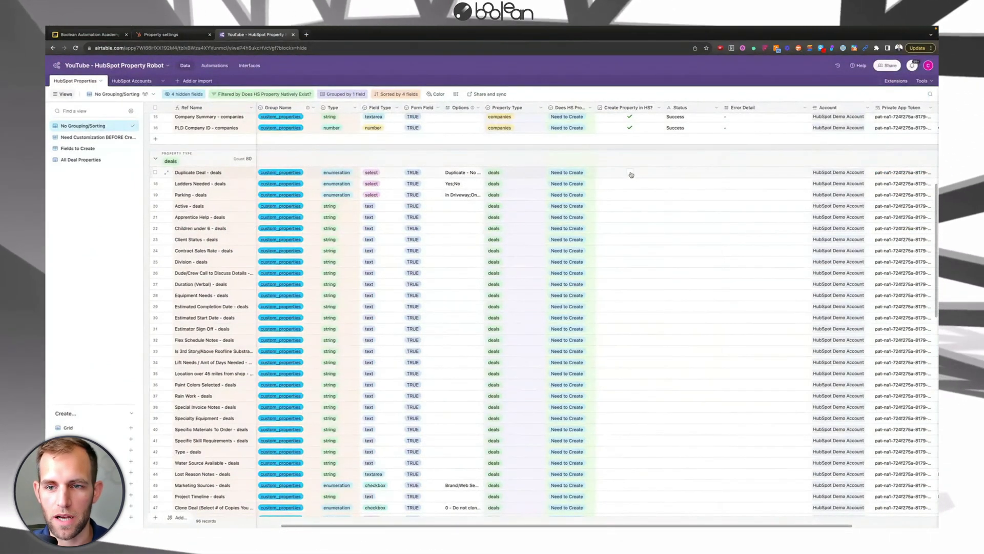
left_click(654, 172)
key("super+c")
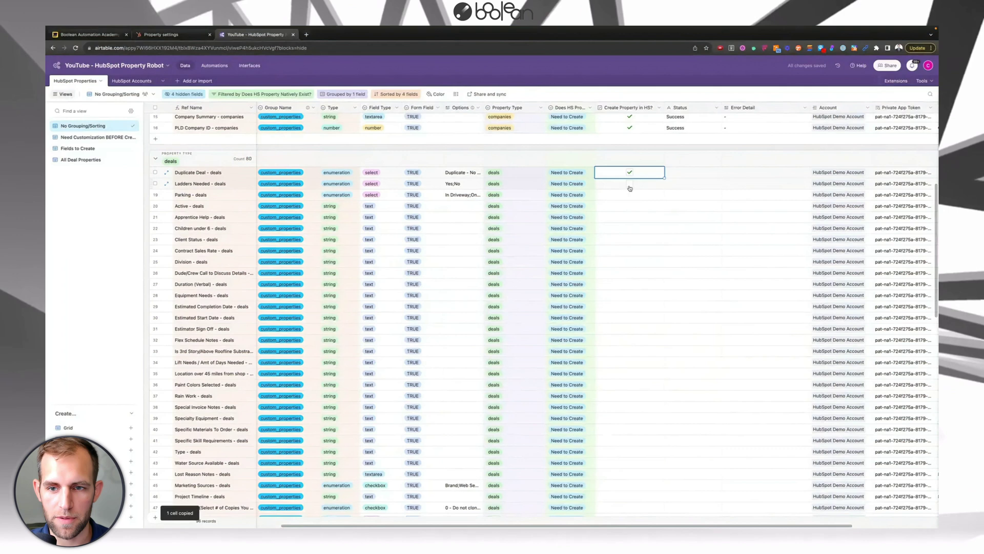
left_click(603, 185)
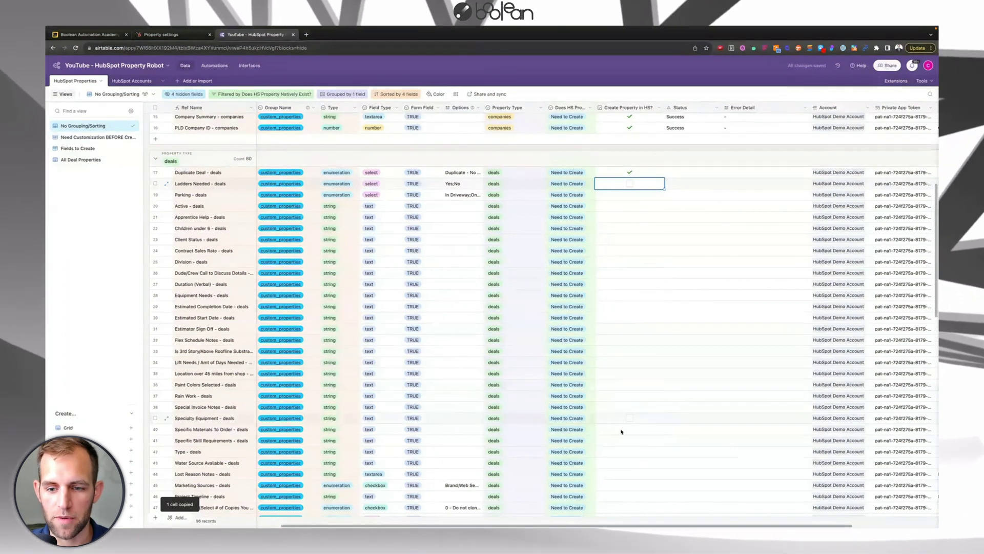
scroll(605, 505, "right", 1)
scroll(604, 507, "down", 1)
left_click(596, 499)
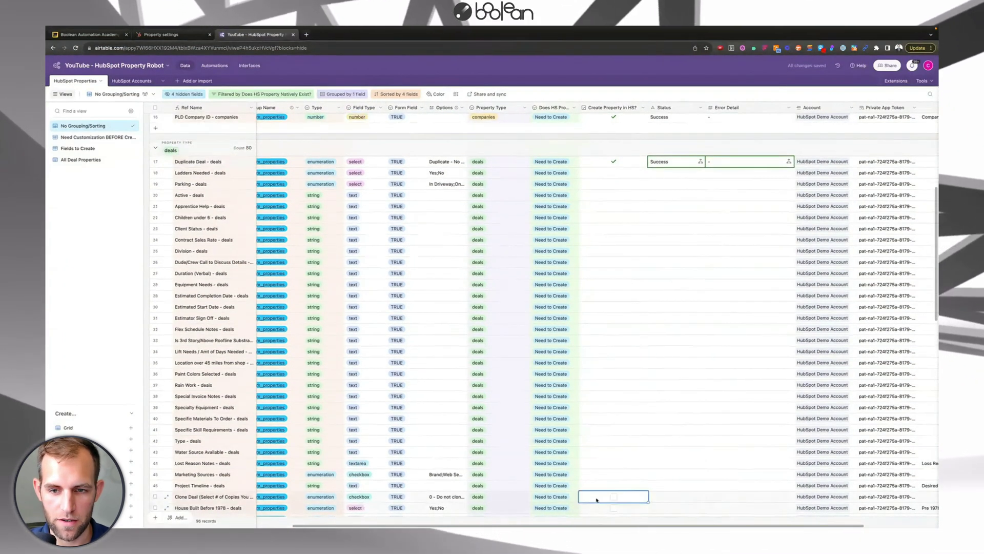
left_click(590, 188, "shift")
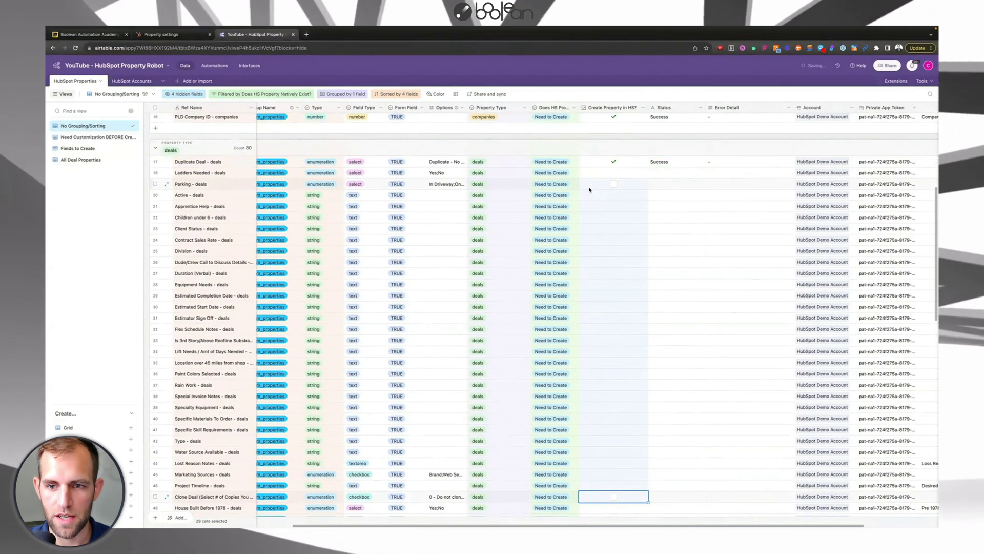
key("ctrl+v")
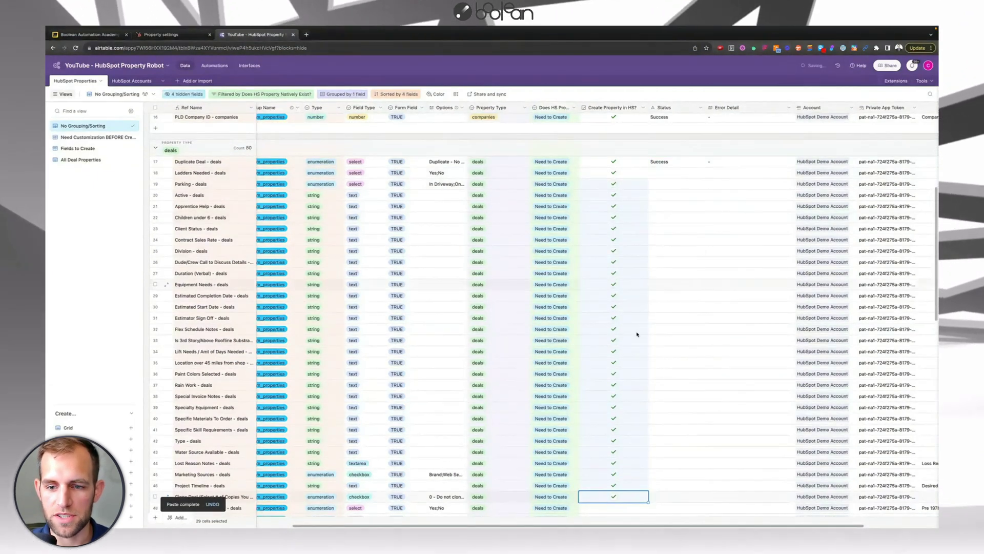
Step: Tick Create Property in HS? for rows 49 and 50, then return to HubSpot's properties page
scroll(637, 334, "down", 5)
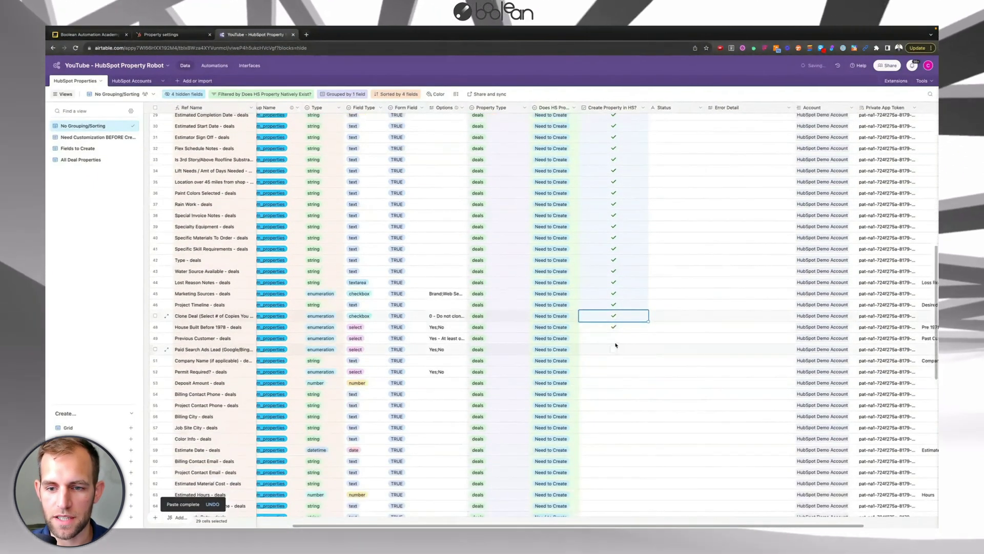
left_click(614, 337)
left_click(613, 350)
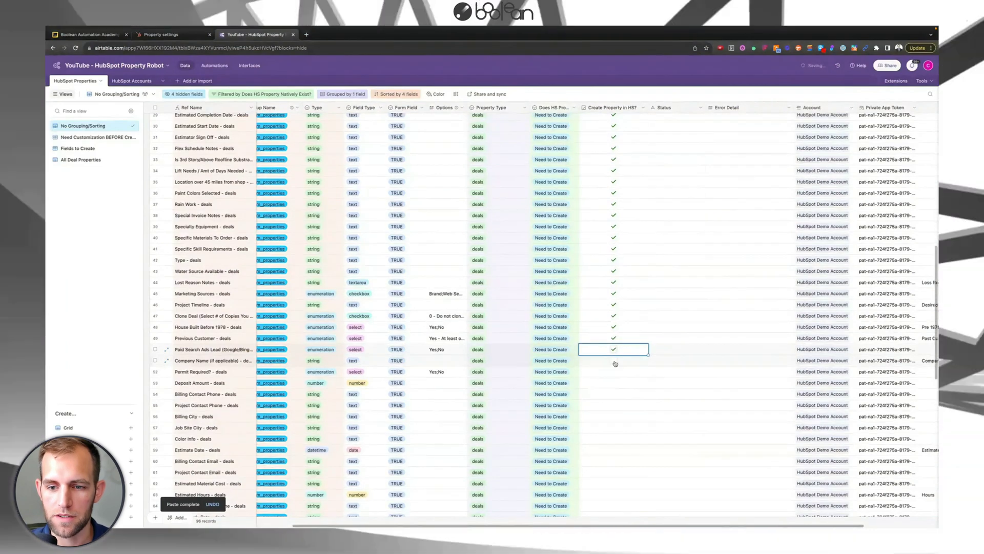
scroll(615, 363, "up", 5)
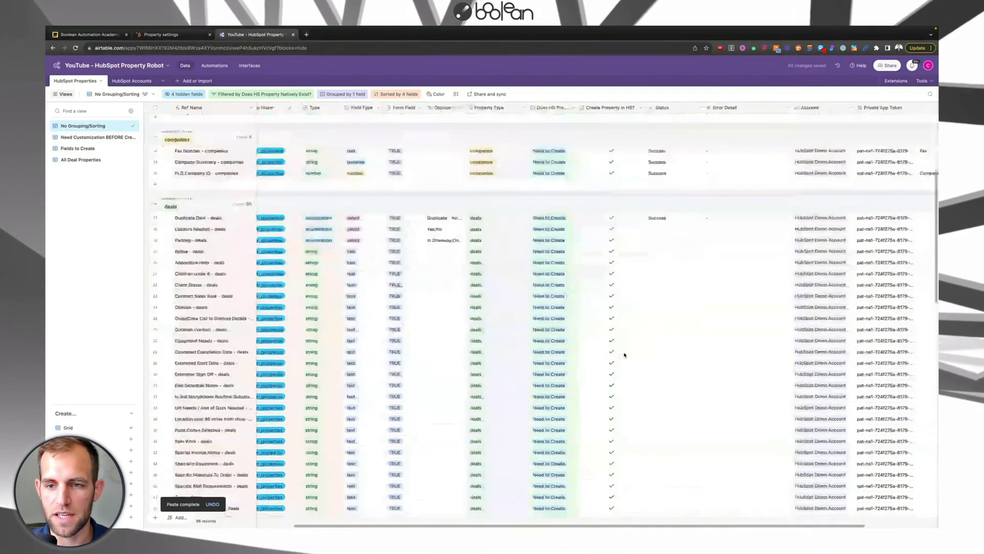
scroll(625, 354, "down", 2)
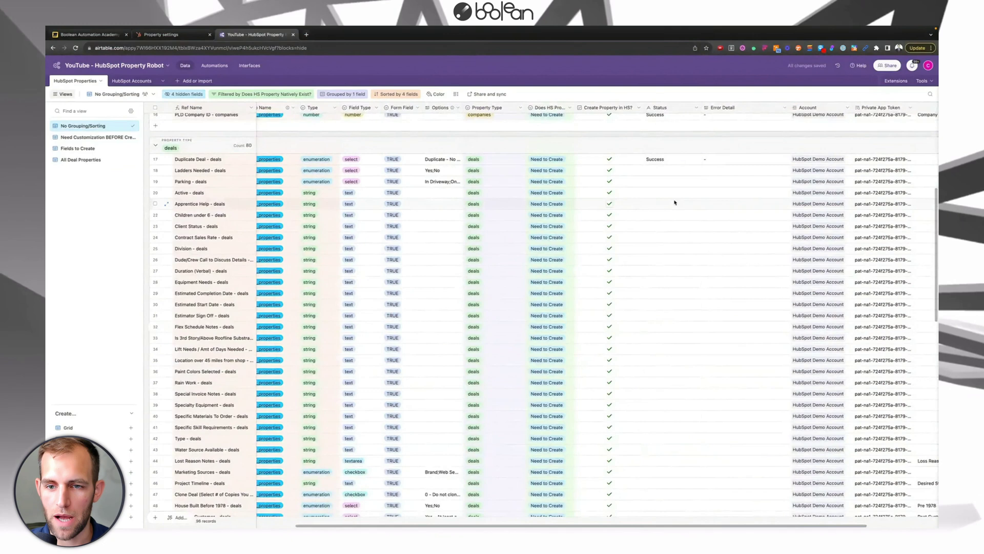
scroll(674, 202, "down", 2)
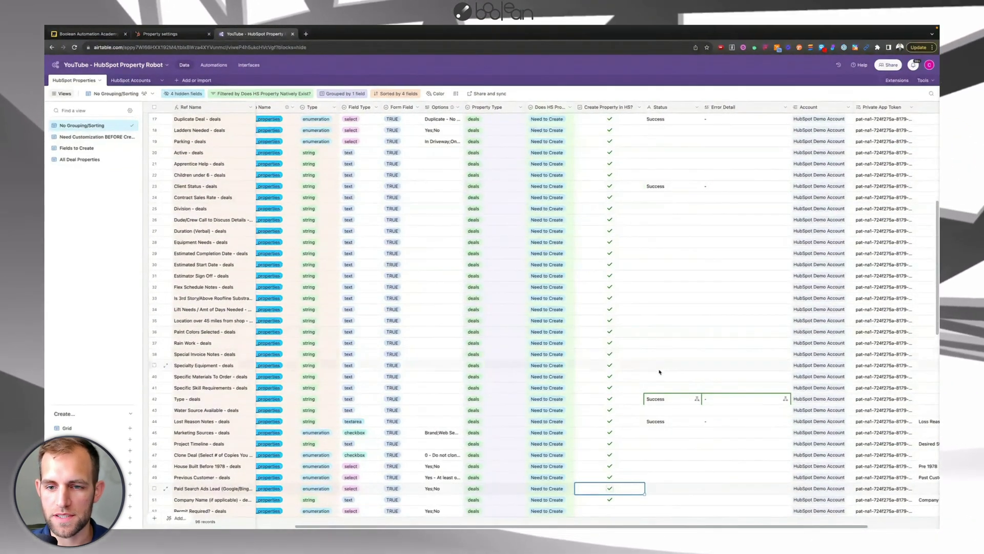
left_click(170, 34)
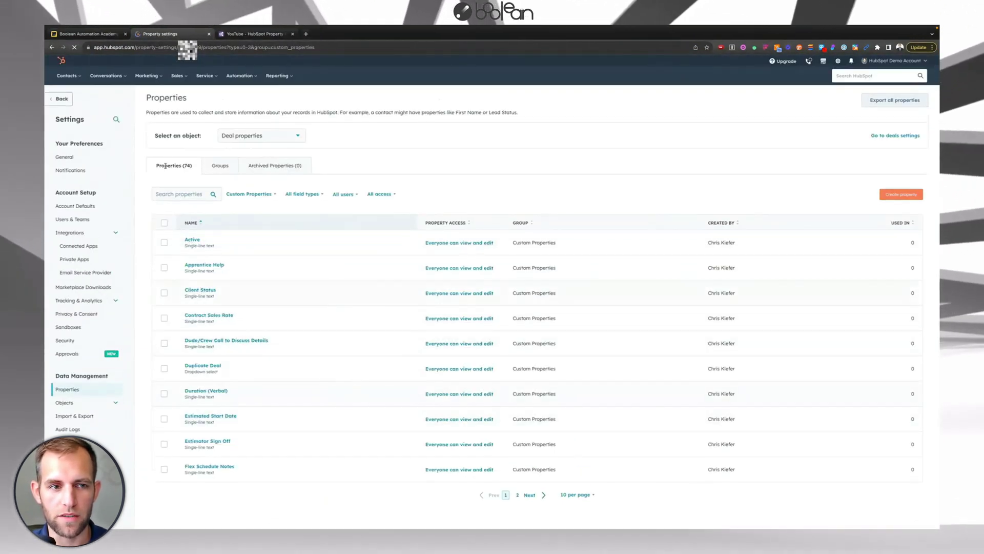
Step: Check the row statuses in Airtable, then reload HubSpot's deal properties to show 86 entries
left_click(255, 34)
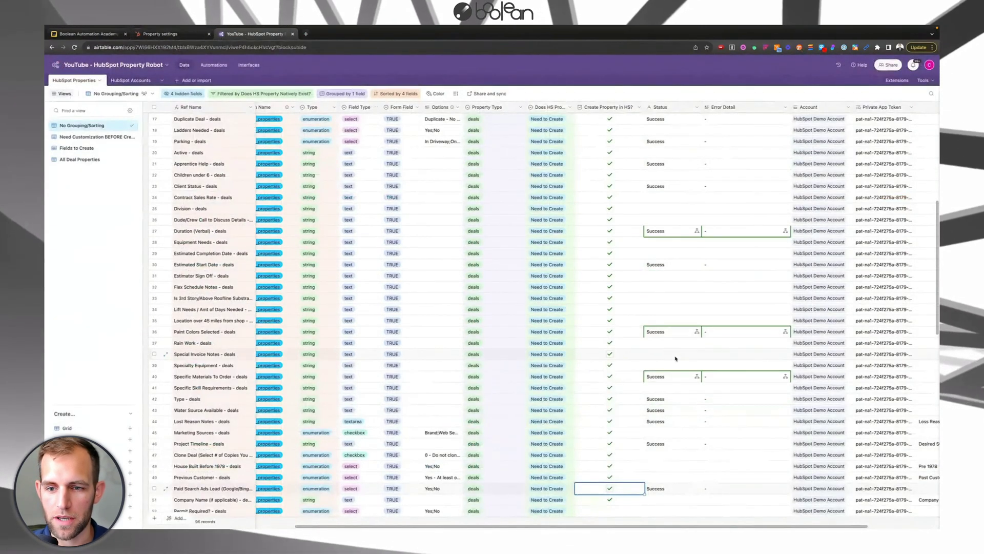
left_click(148, 34)
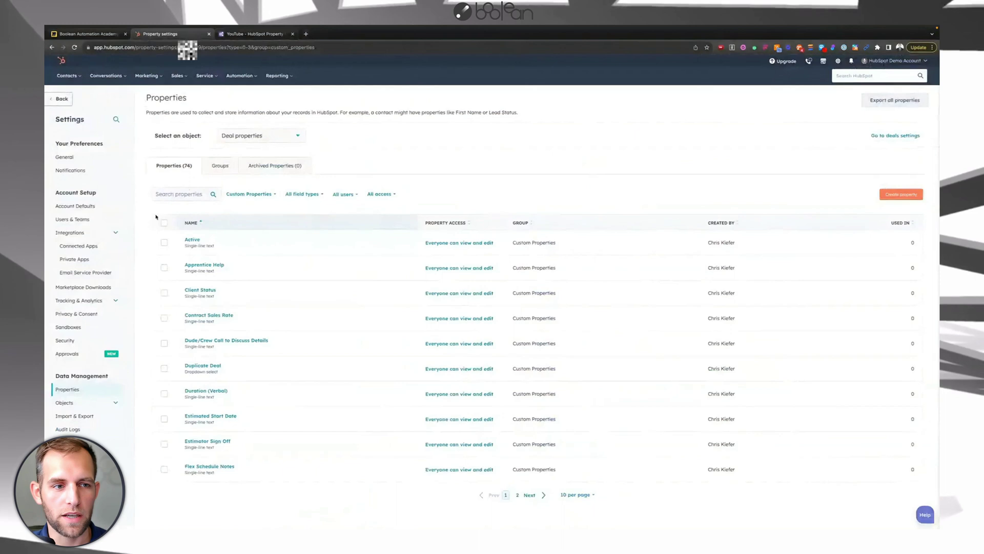
left_click(75, 47)
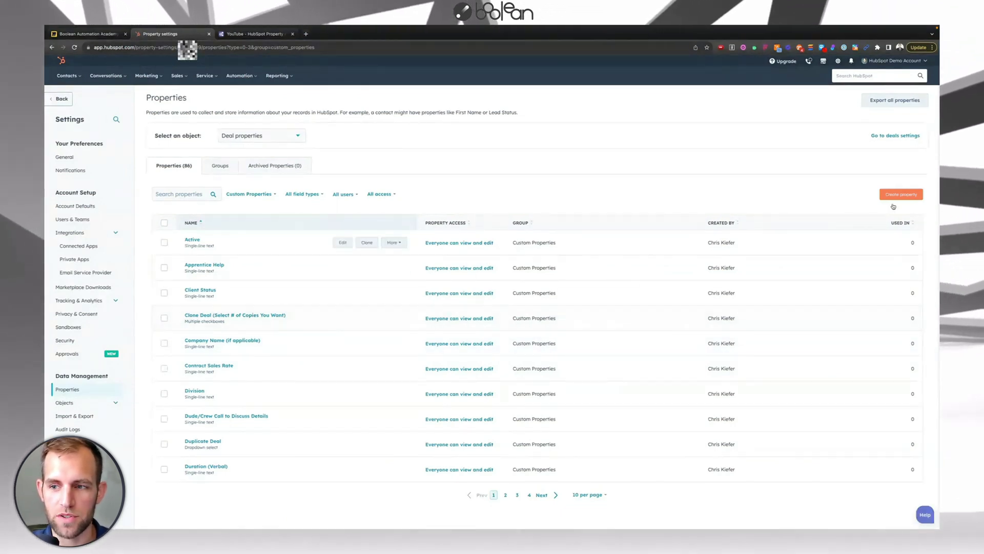
Step: Start a new Deal property in the Custom Properties group, then cancel without saving
left_click(897, 195)
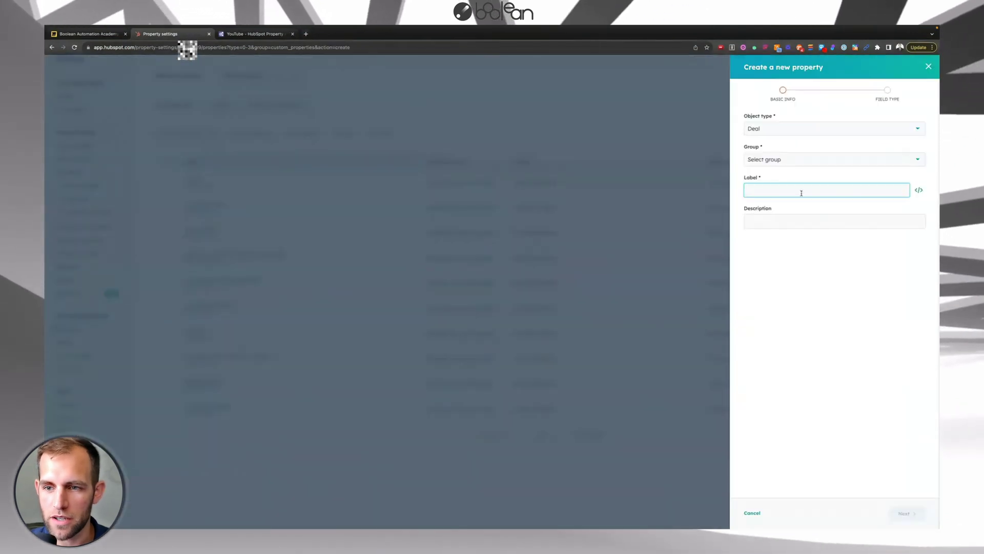
left_click(766, 131)
left_click(757, 180)
left_click(753, 161)
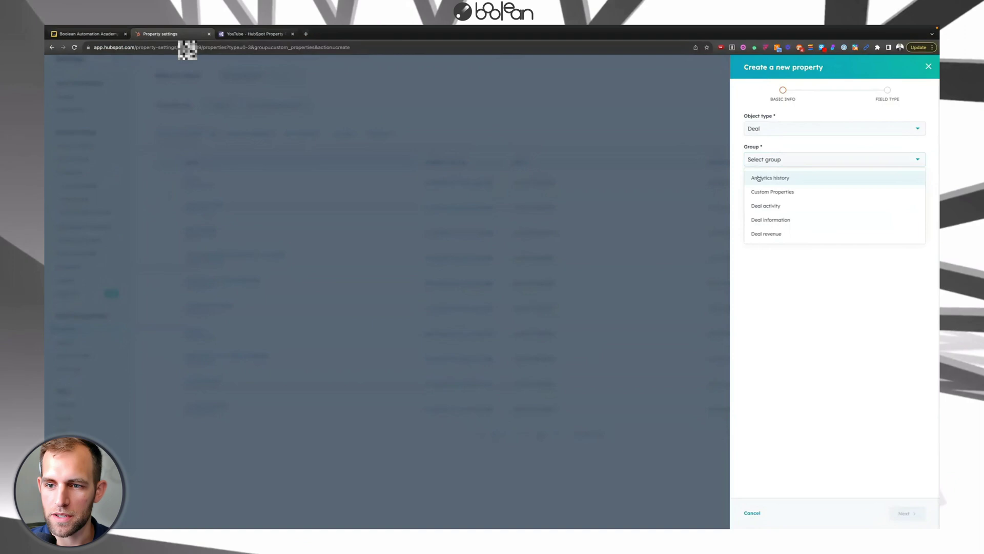
left_click(756, 190)
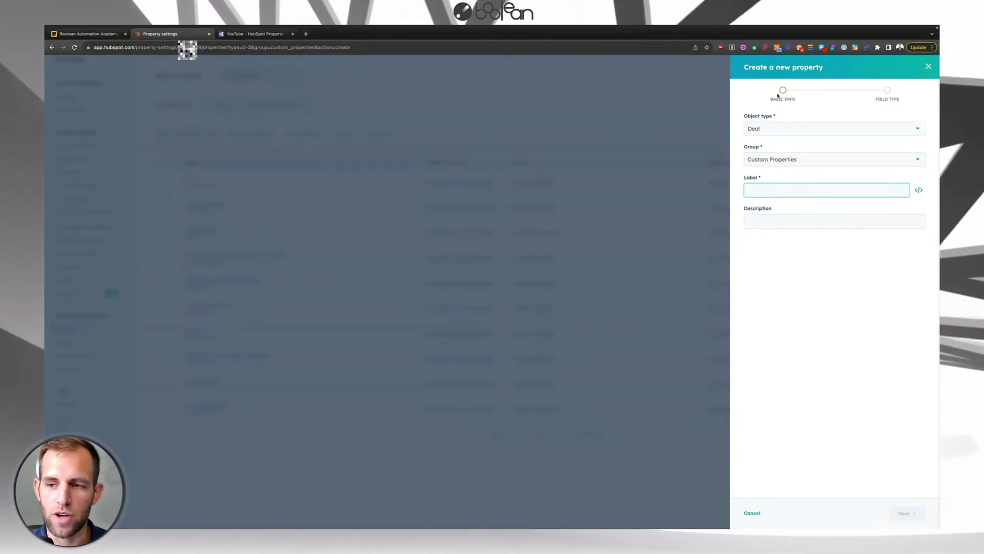
left_click(928, 66)
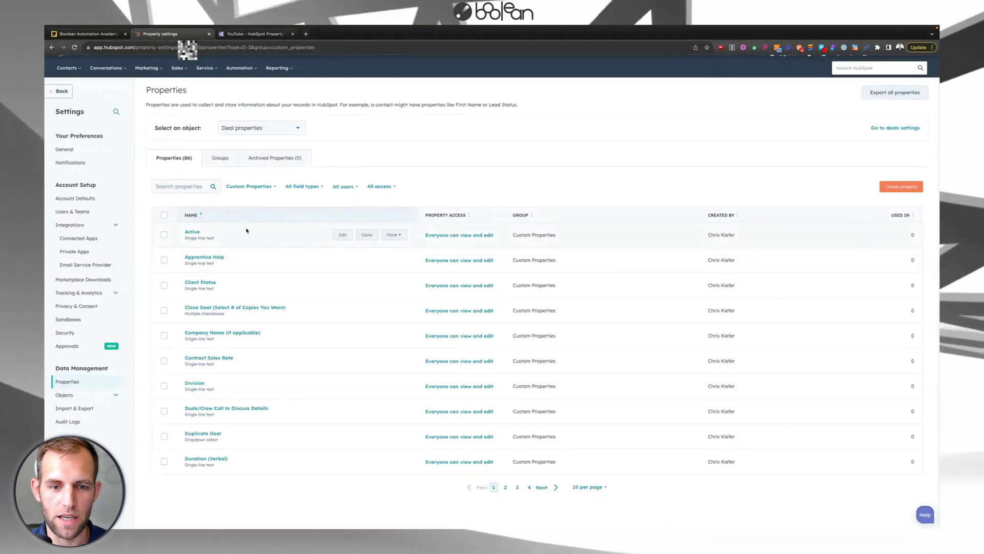
Step: Review the Active property's basic info and close its edit panel
left_click(343, 235)
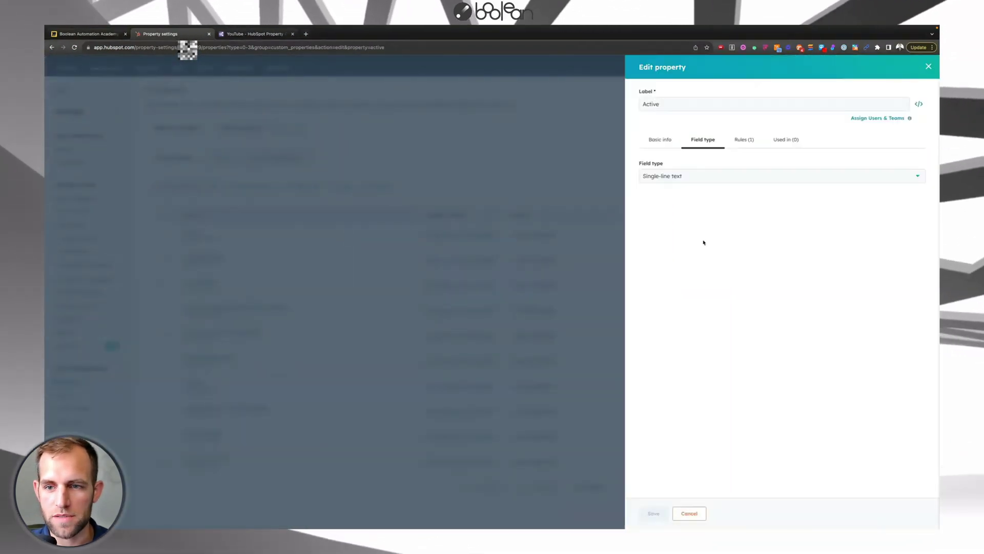
left_click(673, 144)
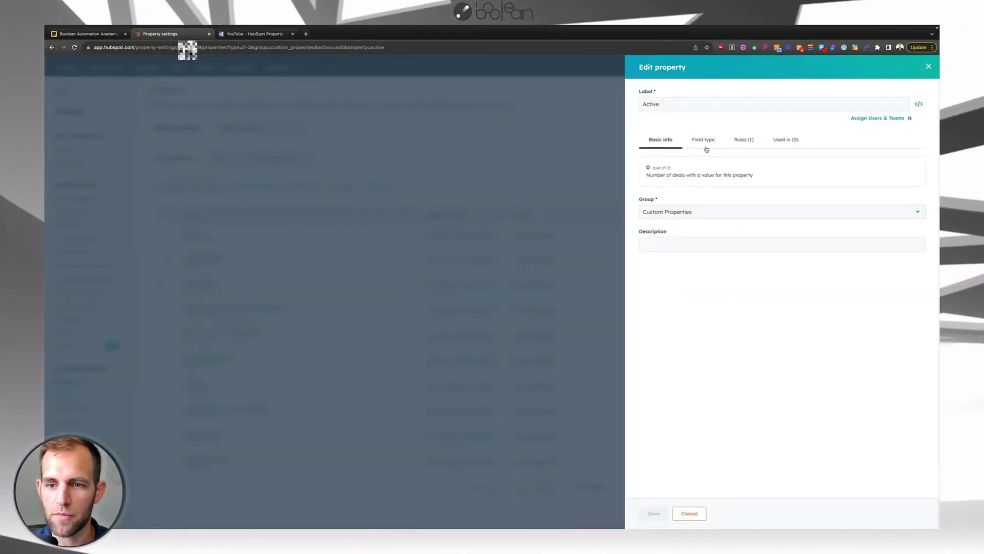
left_click(929, 66)
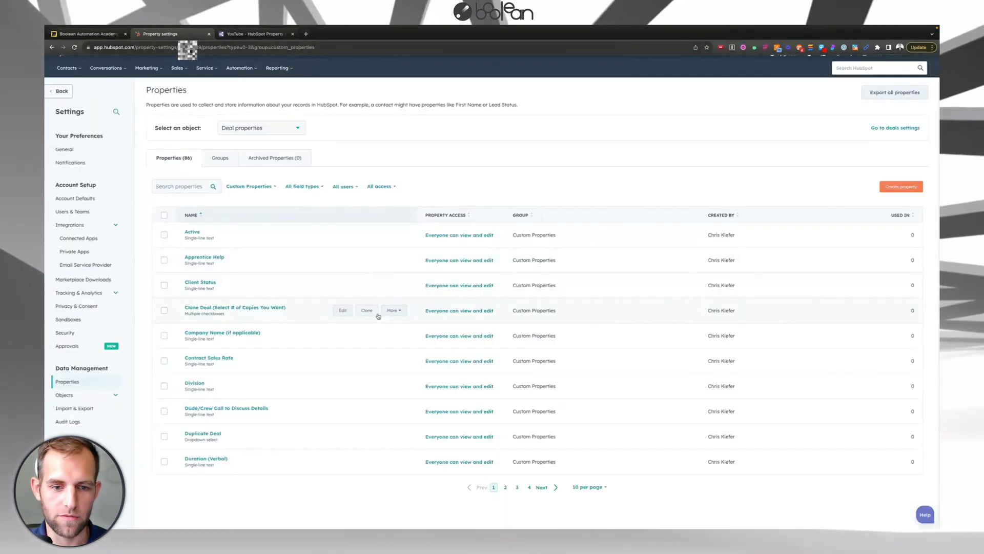
Step: Open the Clone Deal property, select its whole description, then return to the Airtable base
left_click(342, 310)
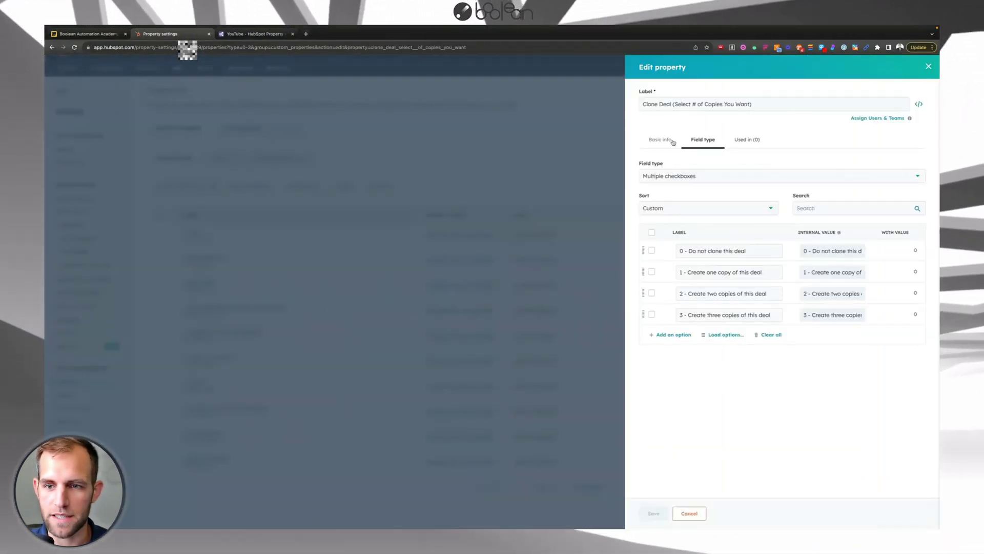
left_click(661, 142)
left_click_drag(643, 246, 856, 253)
left_click(322, 353)
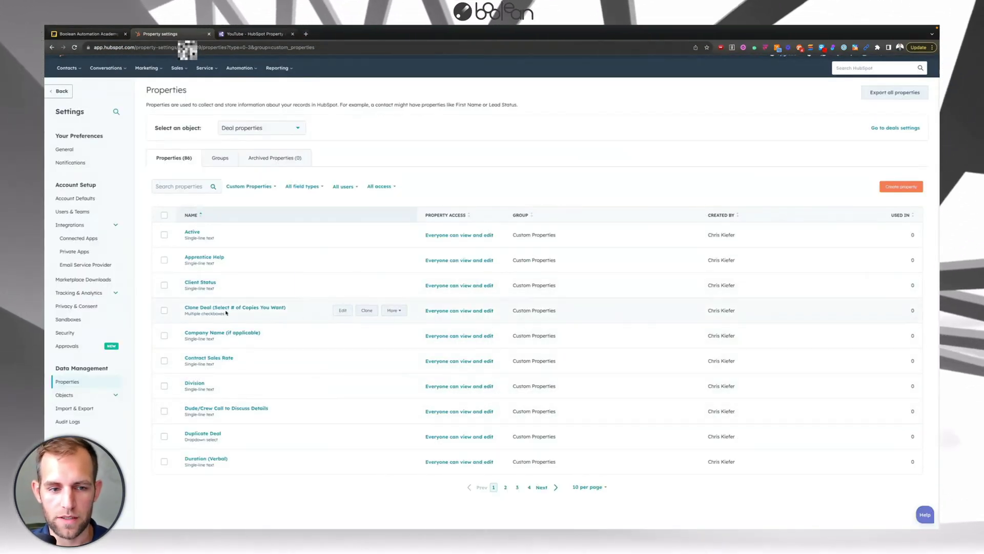
left_click(343, 310)
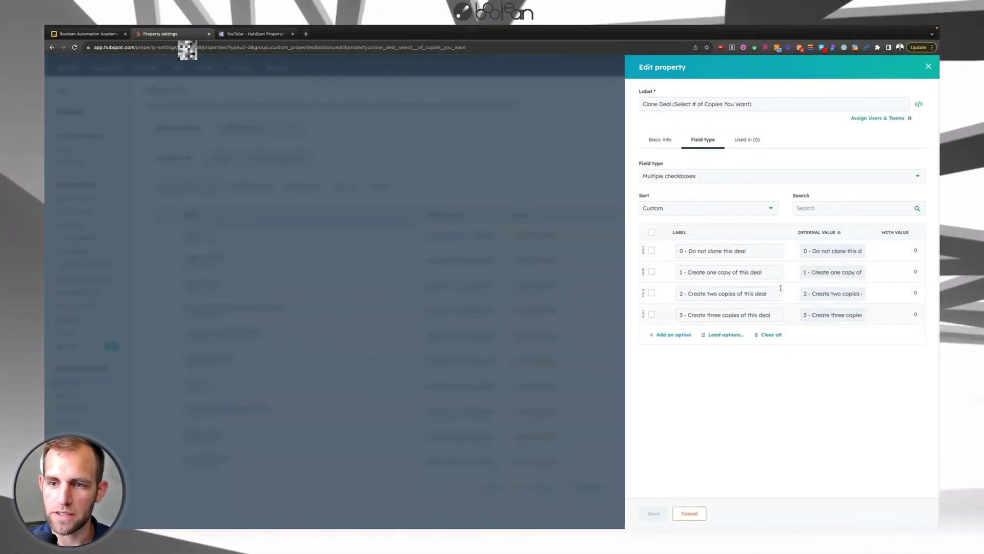
left_click(661, 140)
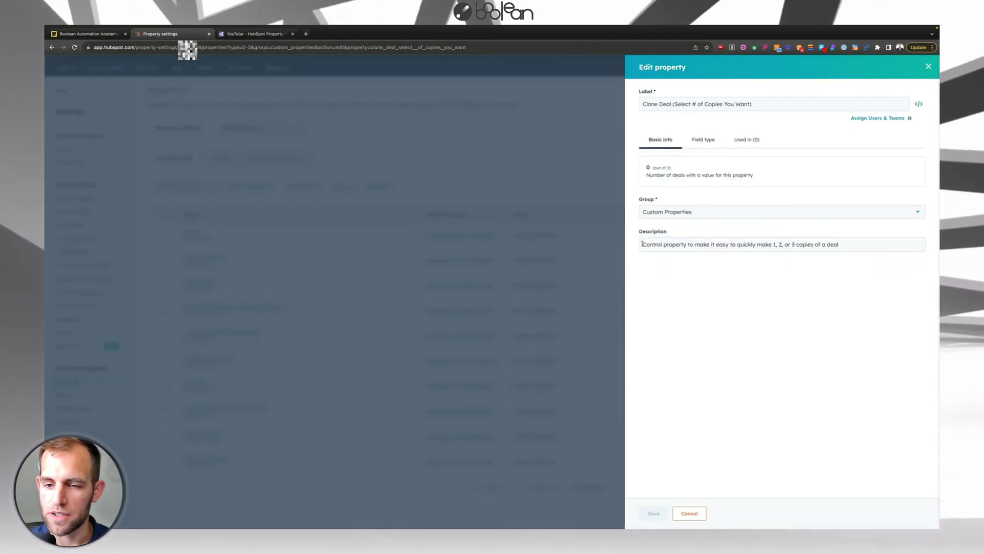
left_click_drag(642, 244, 686, 245)
key("ctrl+a")
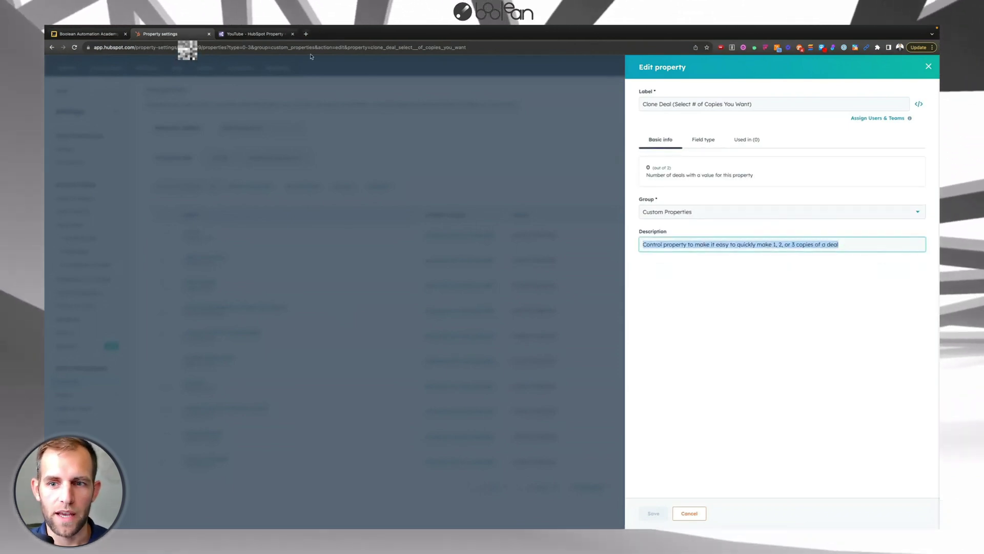
left_click(271, 36)
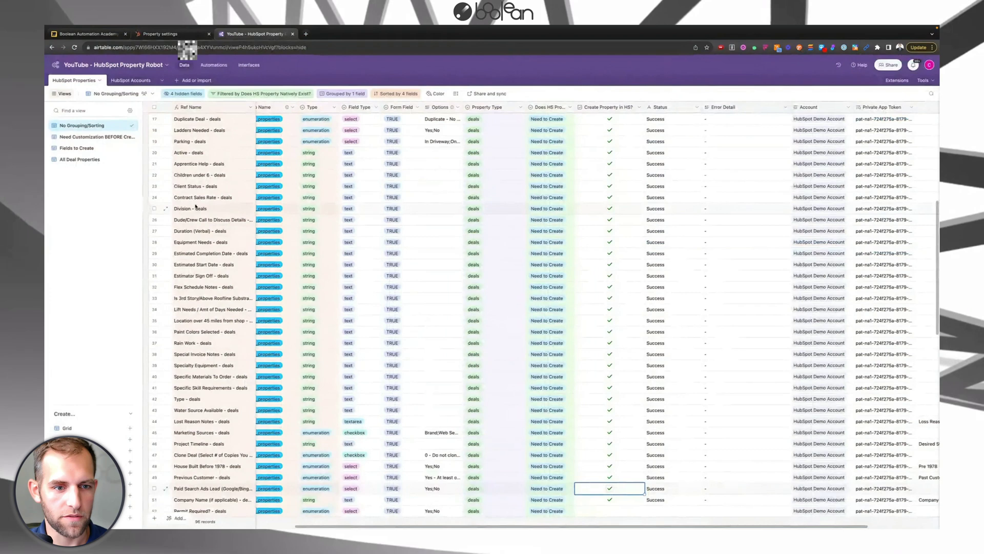
scroll(205, 256, "up", 2)
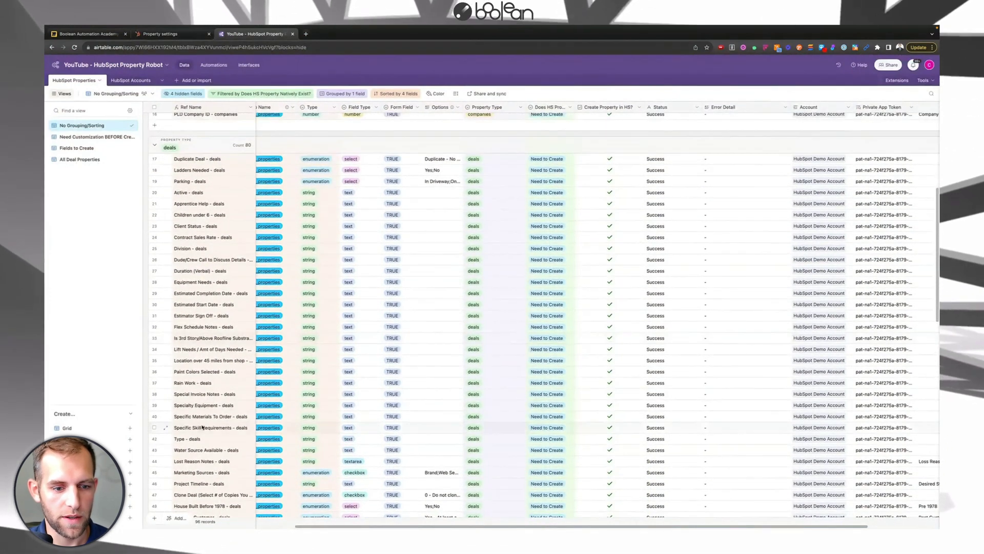
scroll(203, 427, "down", 1)
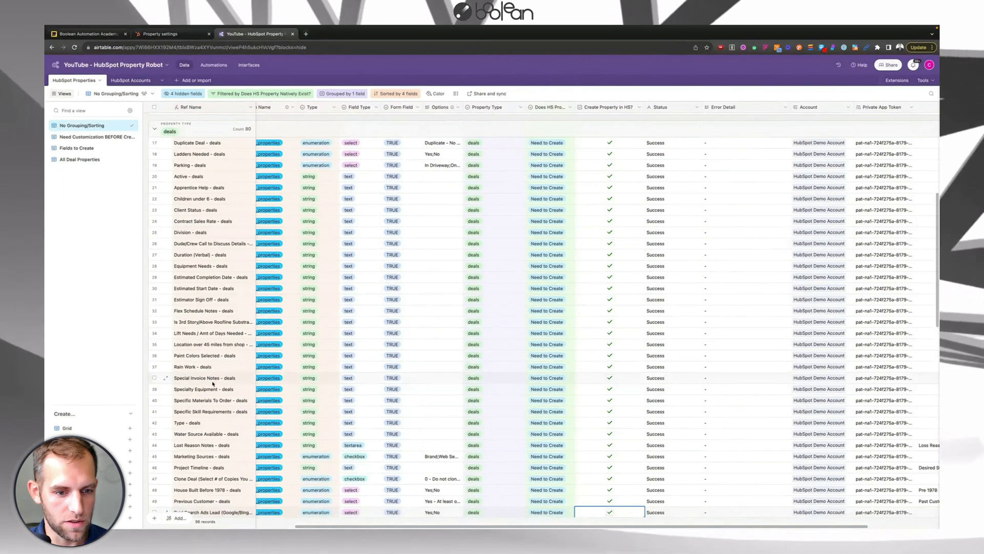
scroll(210, 359, "down", 5)
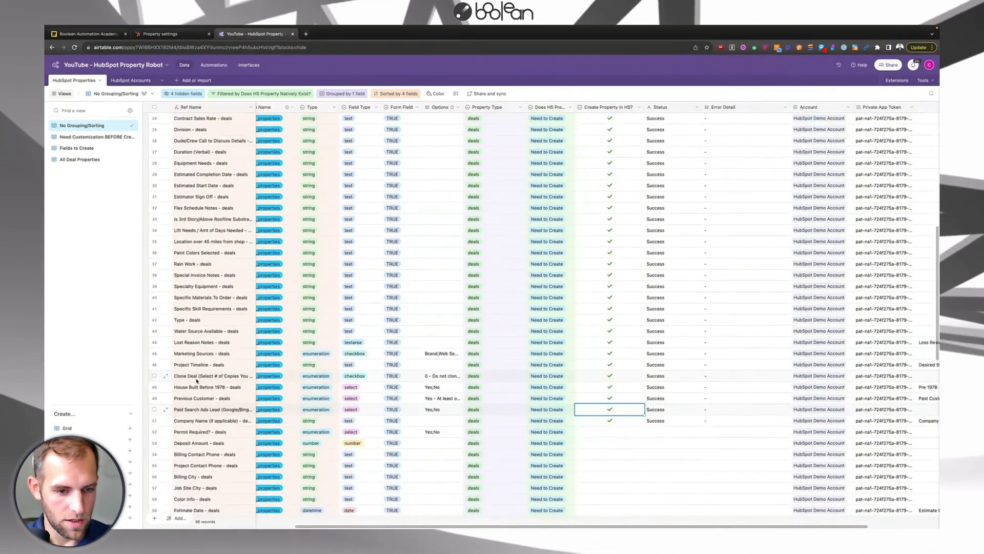
left_click(196, 378)
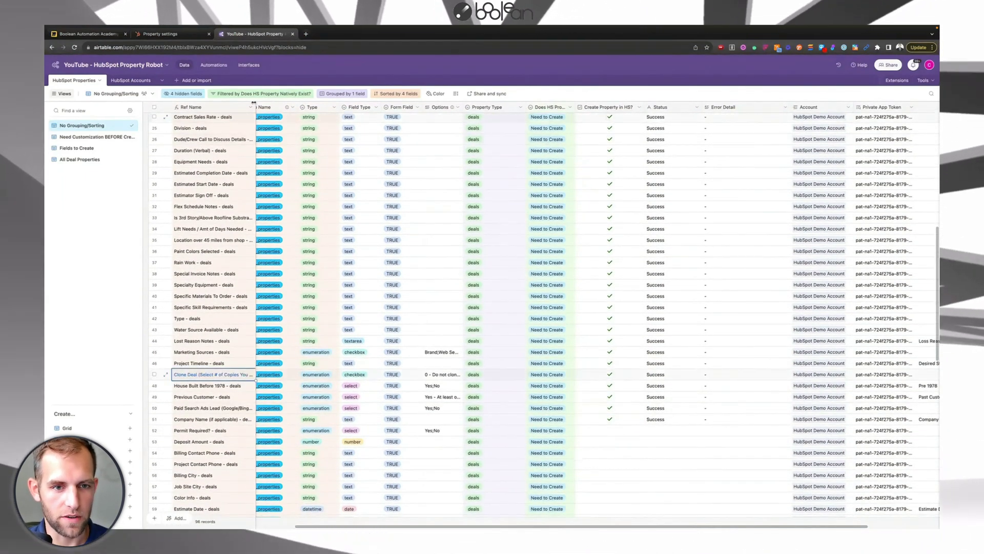
scroll(299, 117, "left", 3)
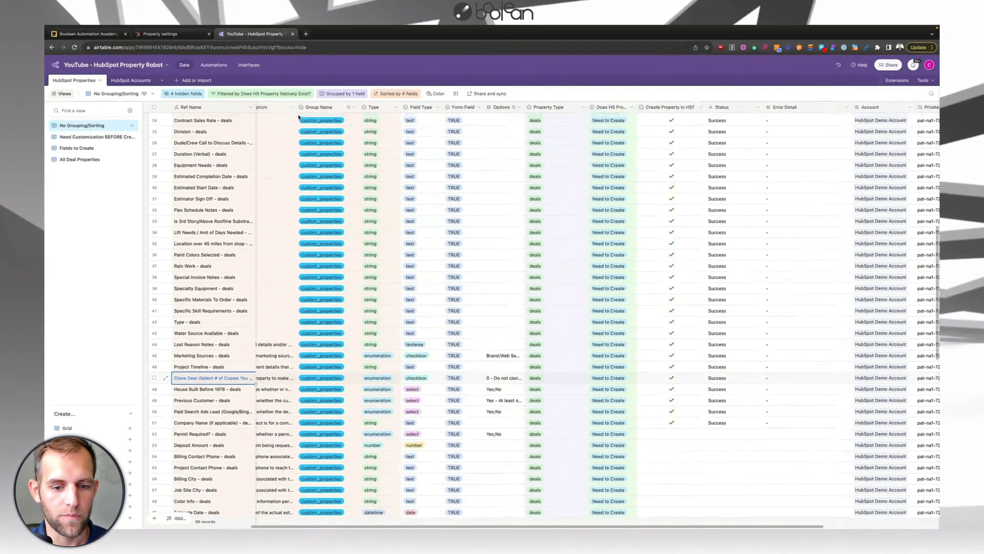
scroll(205, 520, "left", 5)
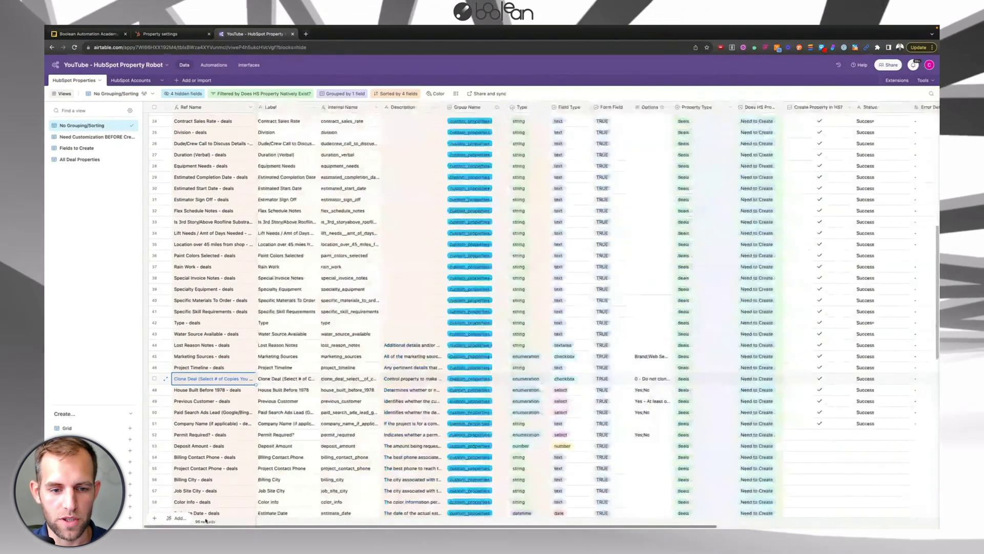
left_click(287, 378)
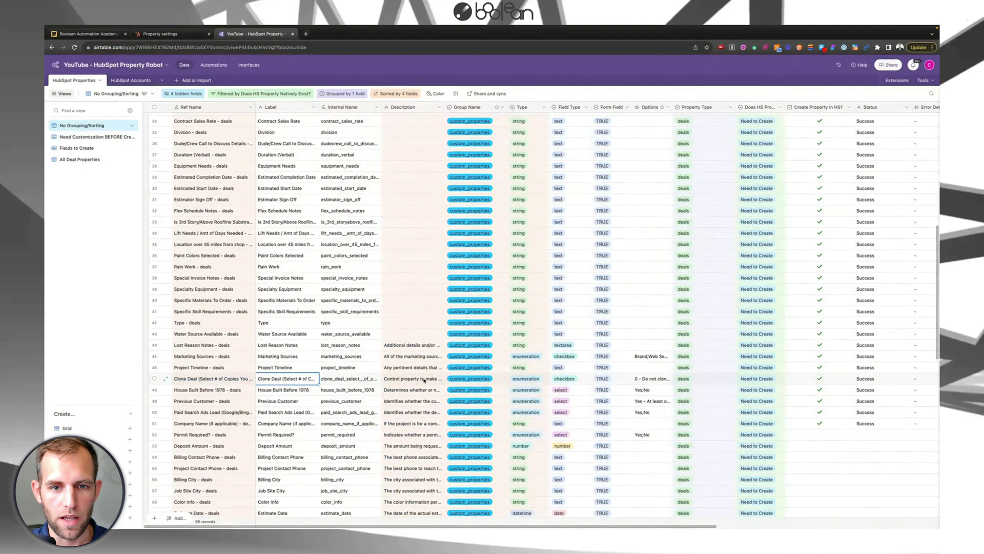
left_click(423, 379)
left_click(650, 380)
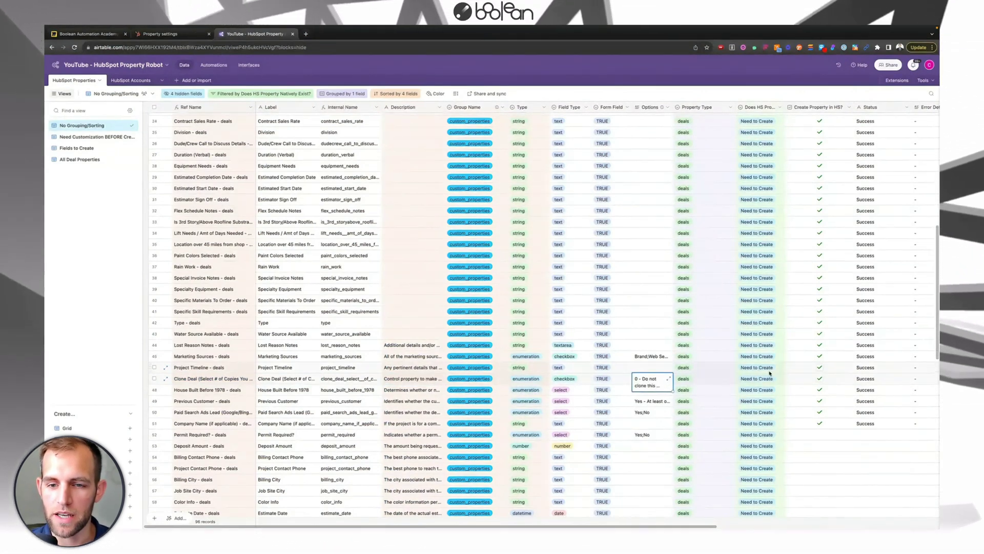
scroll(636, 379, "down", 1)
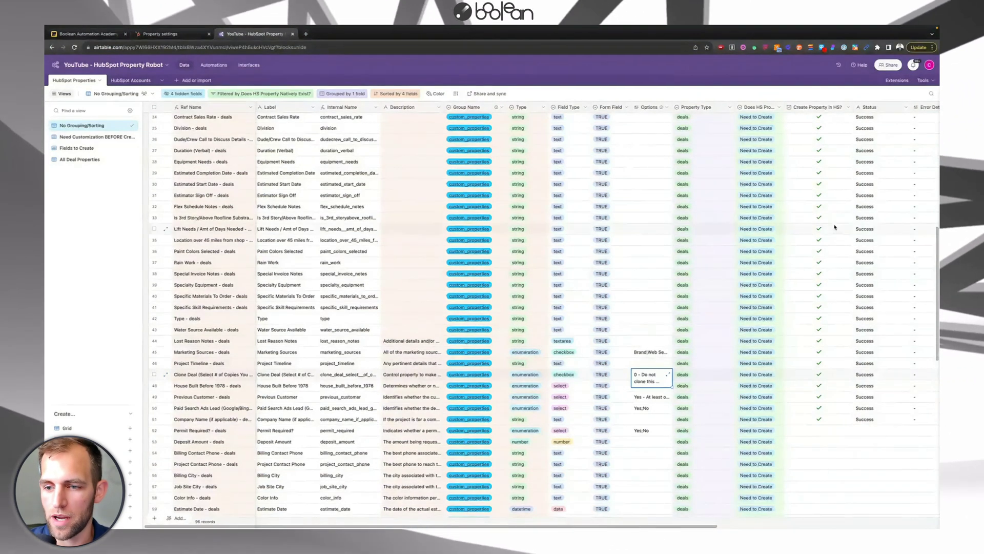
scroll(831, 401, "down", 5)
scroll(797, 386, "right", 3)
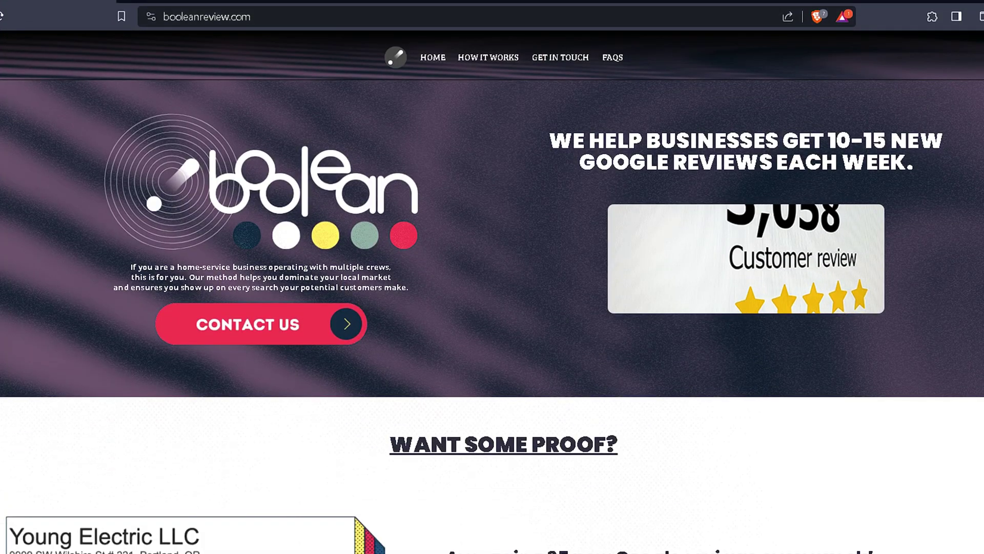
scroll(492, 287, "down", 1)
scroll(492, 287, "down", 3)
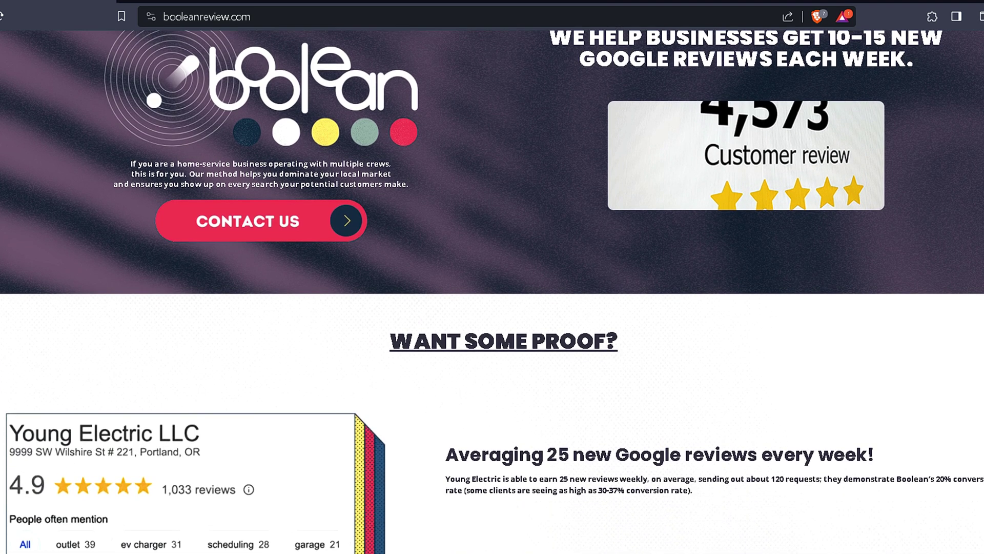
scroll(492, 287, "down", 3)
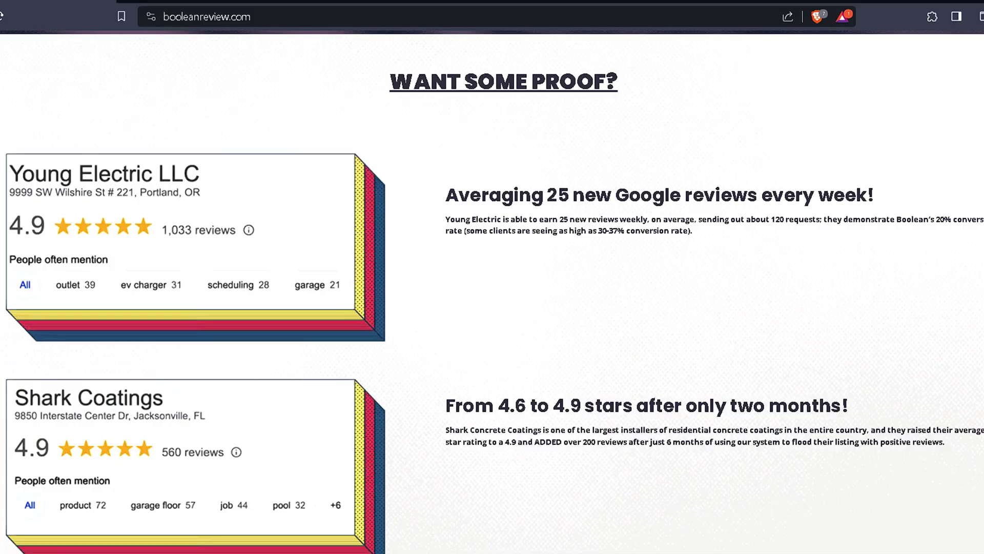
scroll(492, 287, "down", 4)
scroll(492, 287, "down", 4)
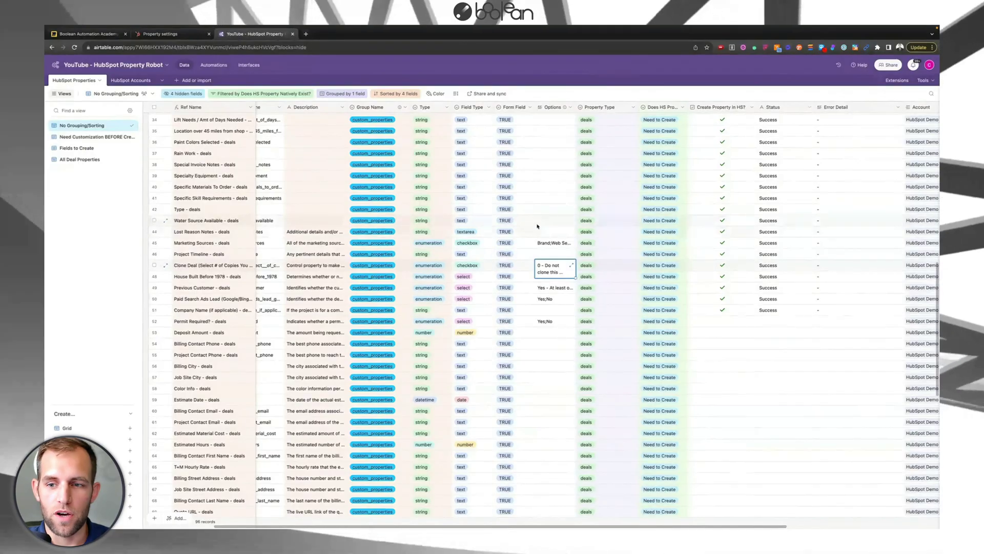
Step: Scroll around the property records grid to review its rows and columns
scroll(695, 351, "up", 10)
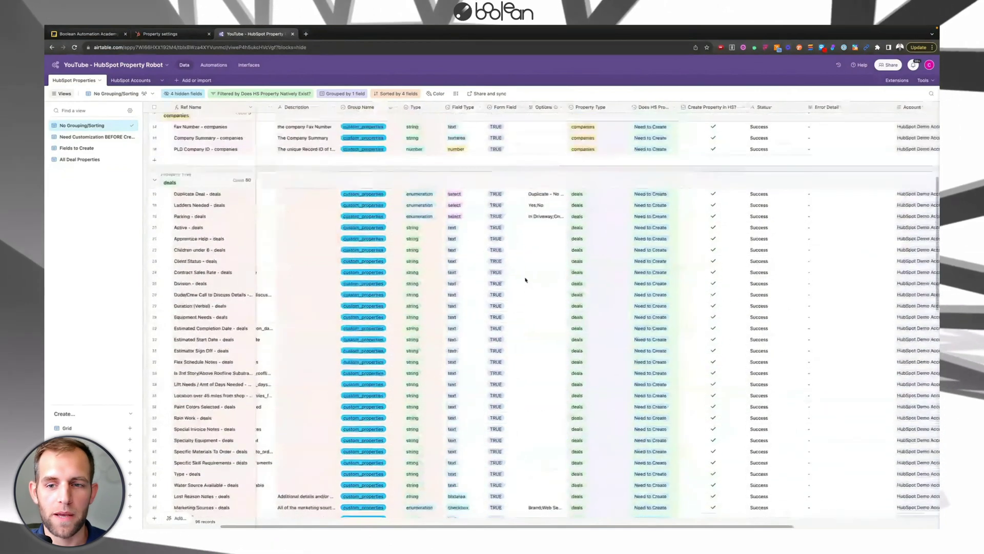
scroll(527, 280, "down", 5)
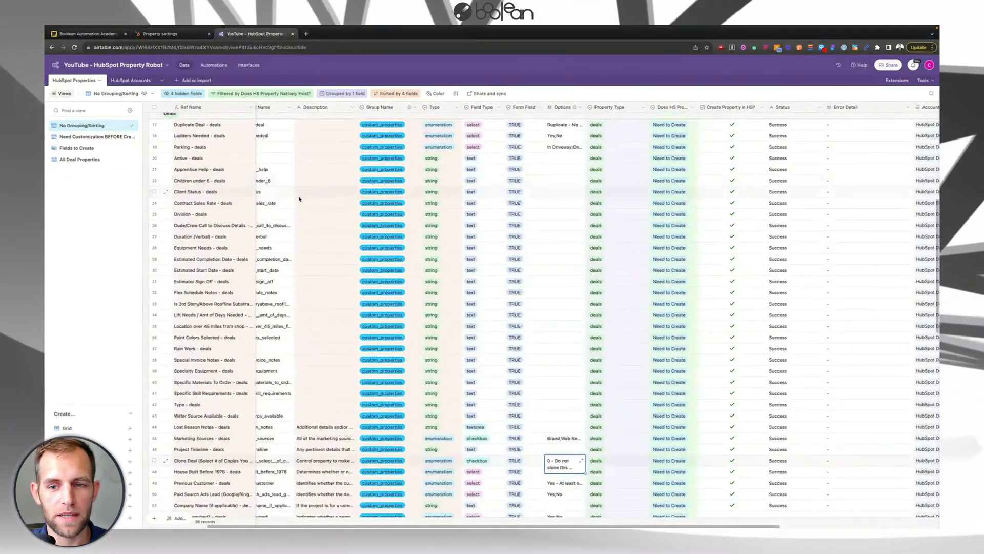
scroll(299, 198, "left", 1)
scroll(307, 205, "down", 1)
scroll(307, 205, "left", 1)
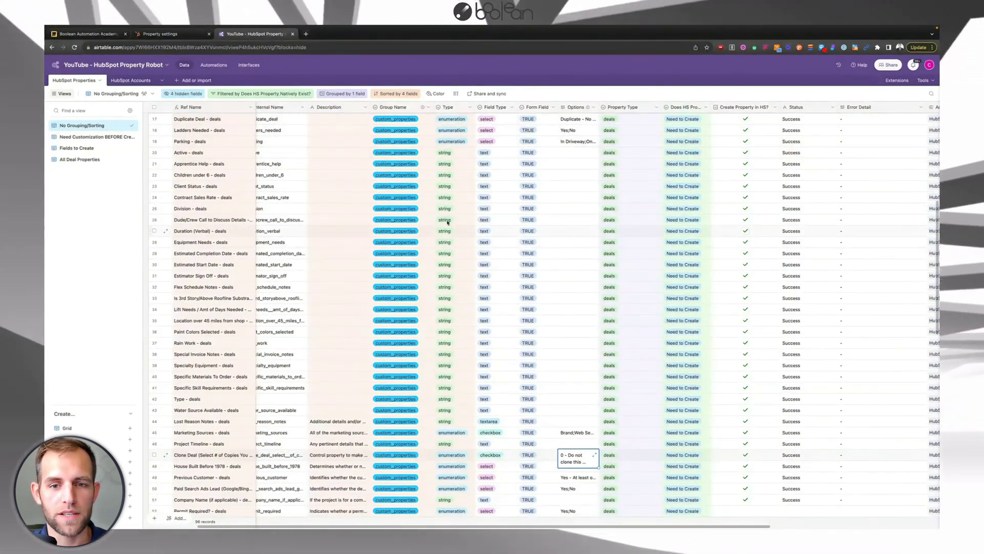
scroll(329, 183, "left", 2)
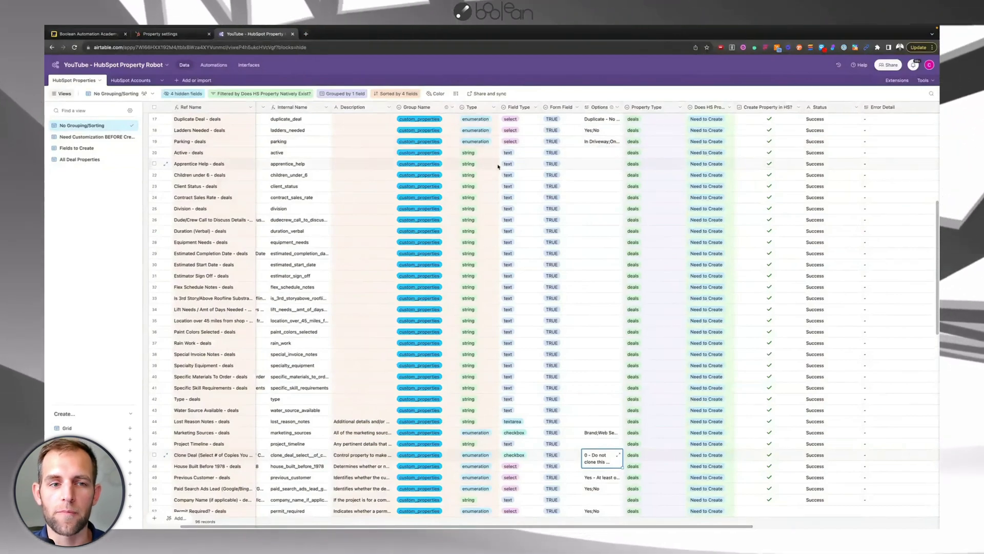
scroll(500, 164, "down", 3)
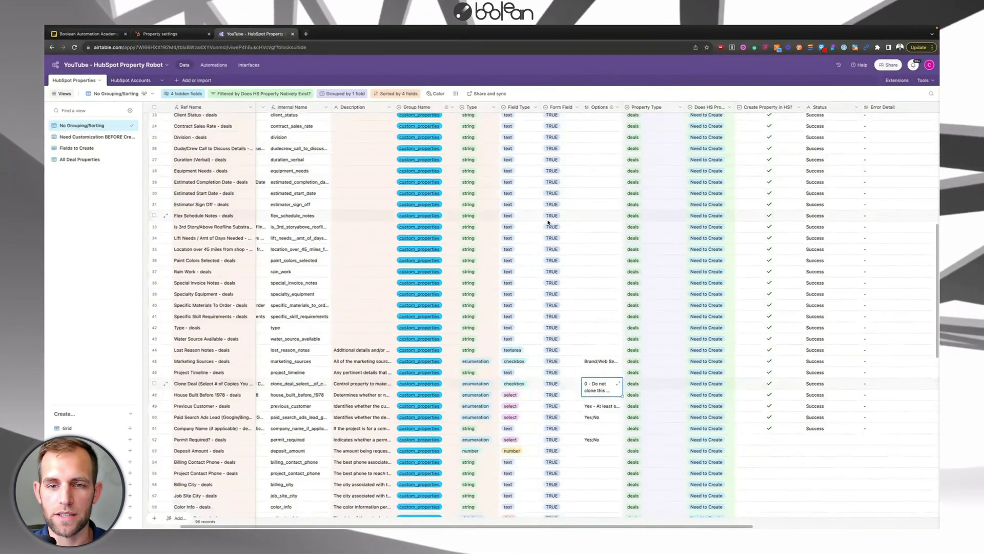
scroll(548, 221, "up", 4)
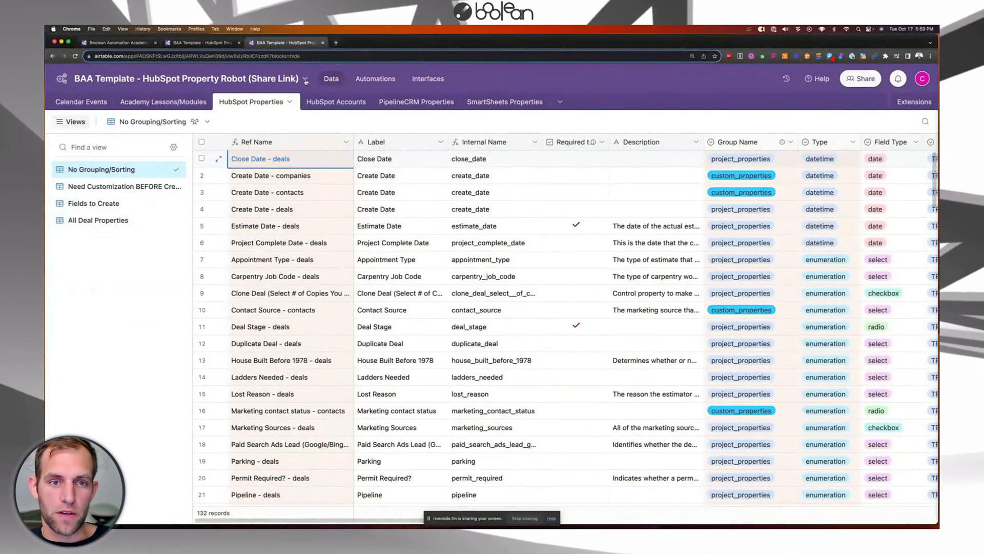
Step: Duplicate the template base from its … menu, naming the copy 'HubSpot Property Robot - Test'
left_click(305, 80)
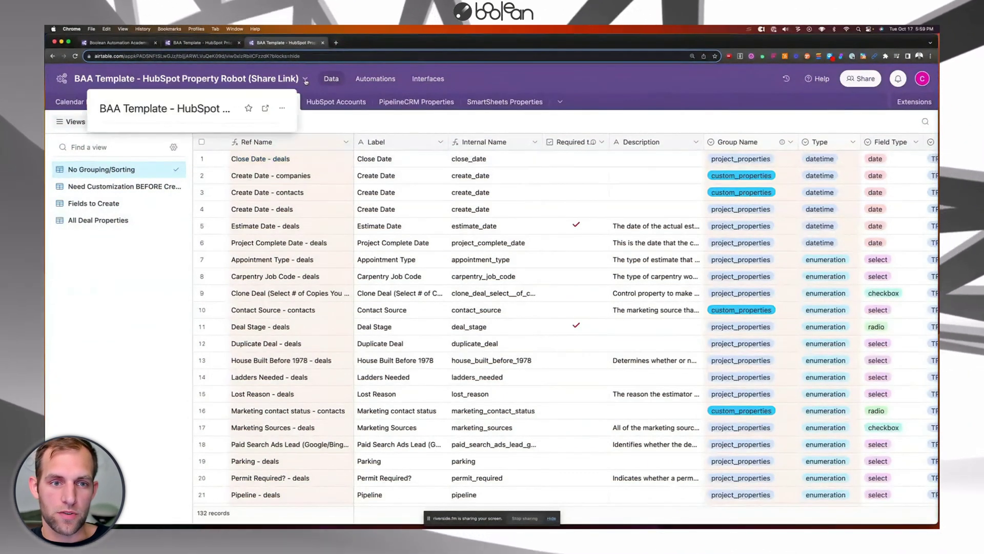
left_click(284, 108)
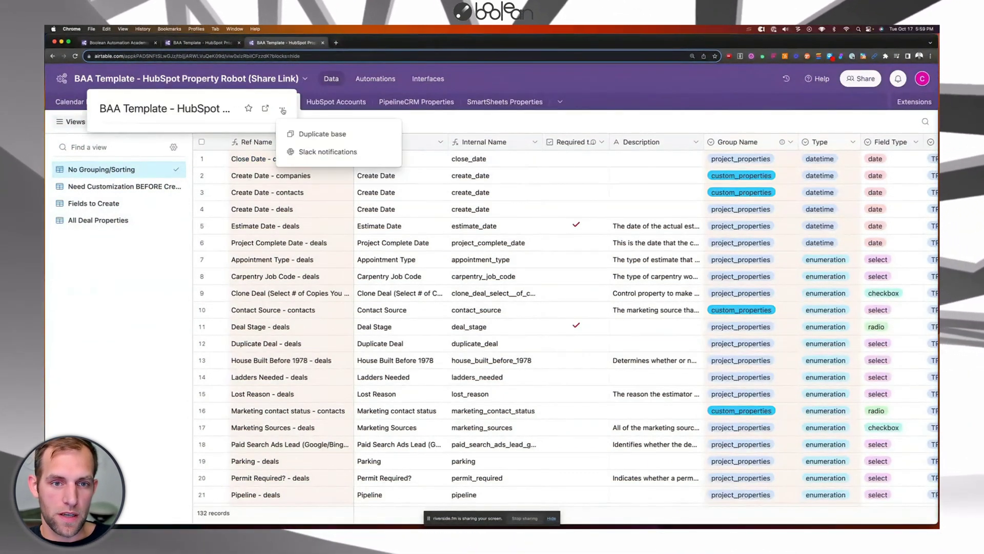
left_click(323, 138)
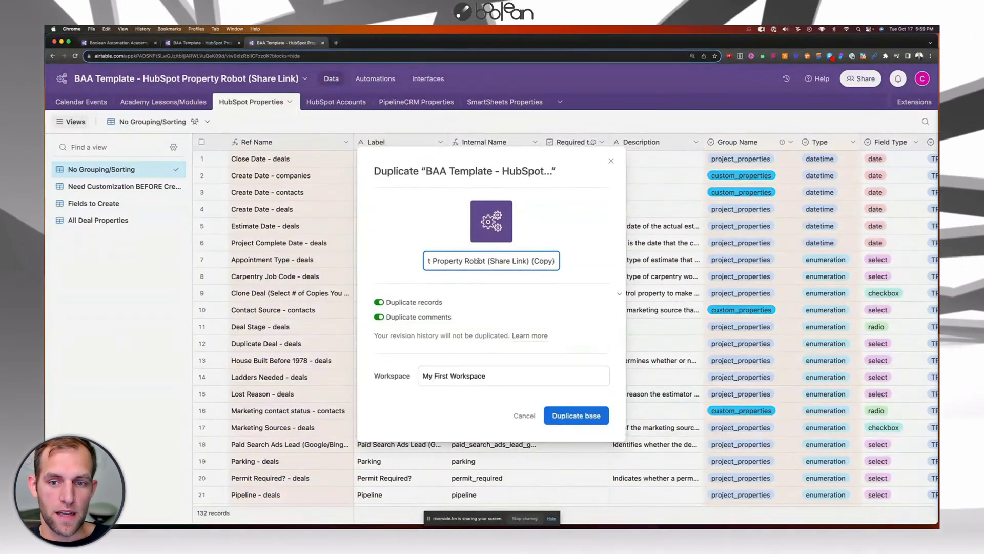
left_click_drag(524, 262, 456, 262)
key("super+a")
type("H")
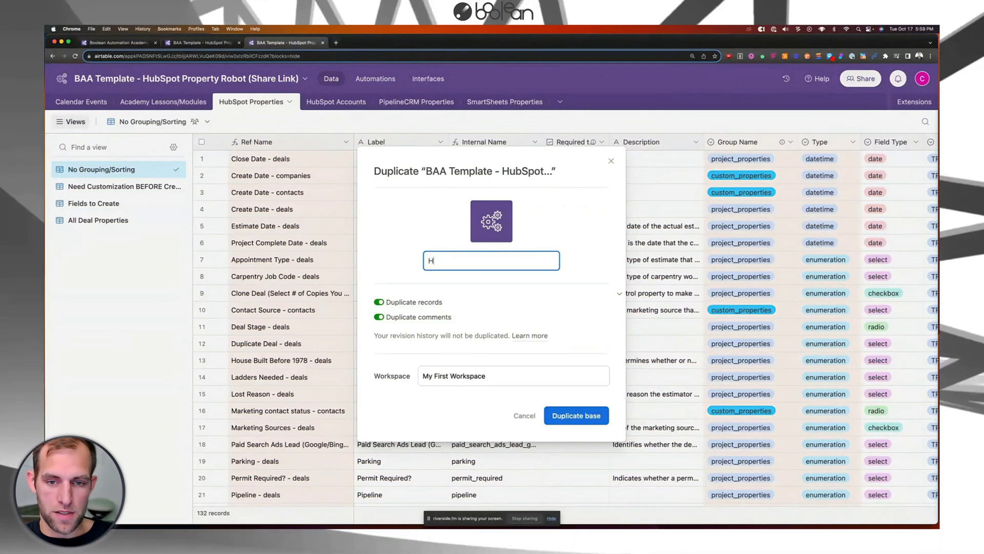
type("ubSpot Prop")
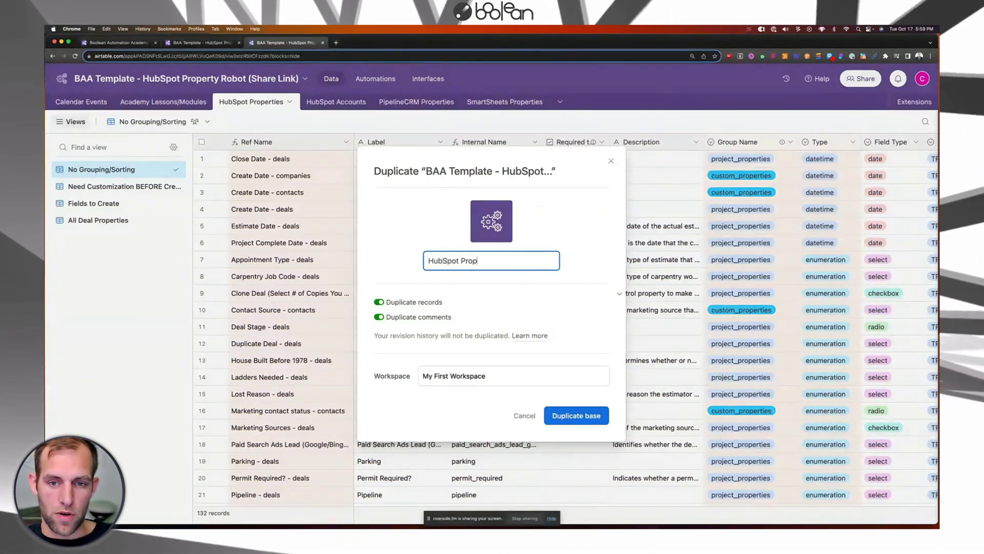
type("erty Robot")
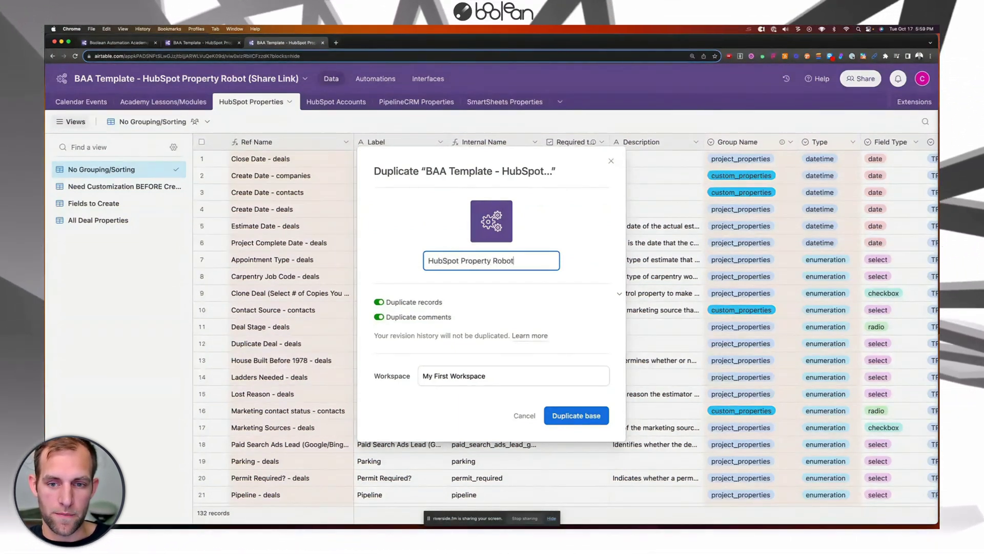
type(" - Test")
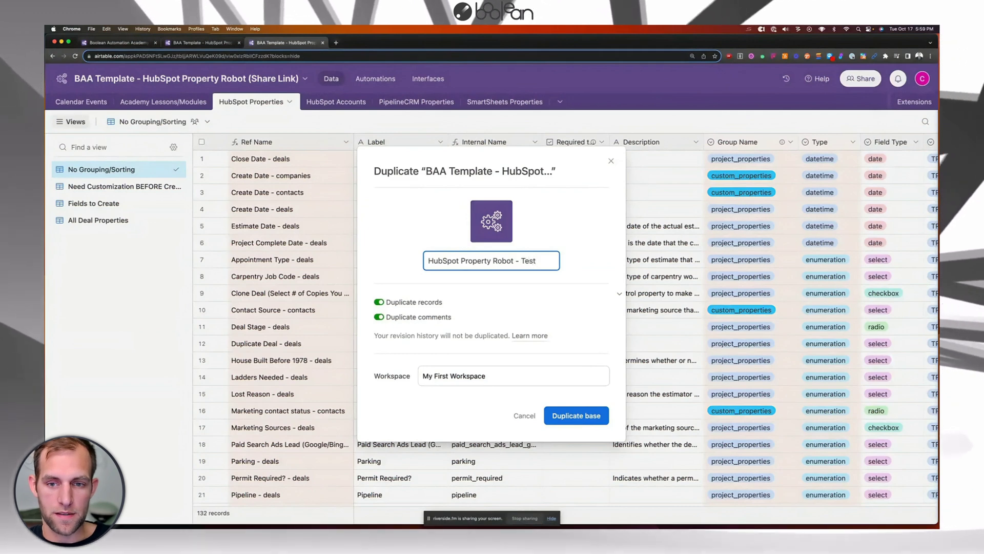
left_click(582, 270)
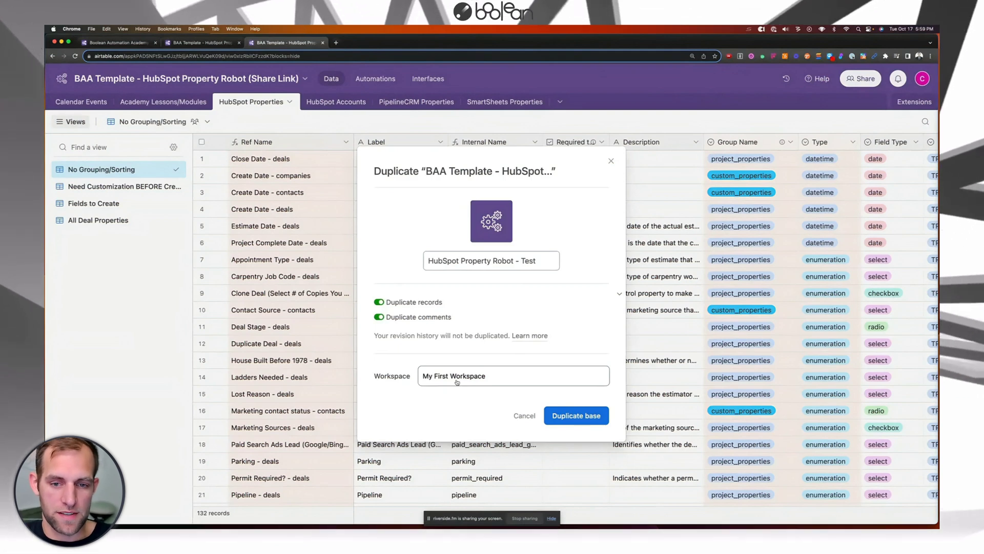
left_click(577, 415)
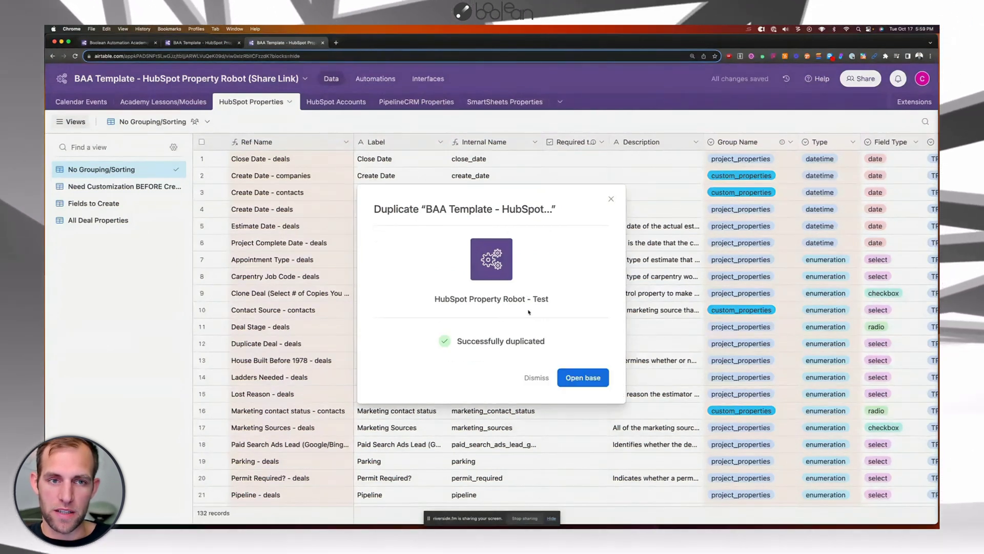
Step: Open the duplicated base's Boolean Robot Mainframe automation and inspect its Run a script step
left_click(583, 377)
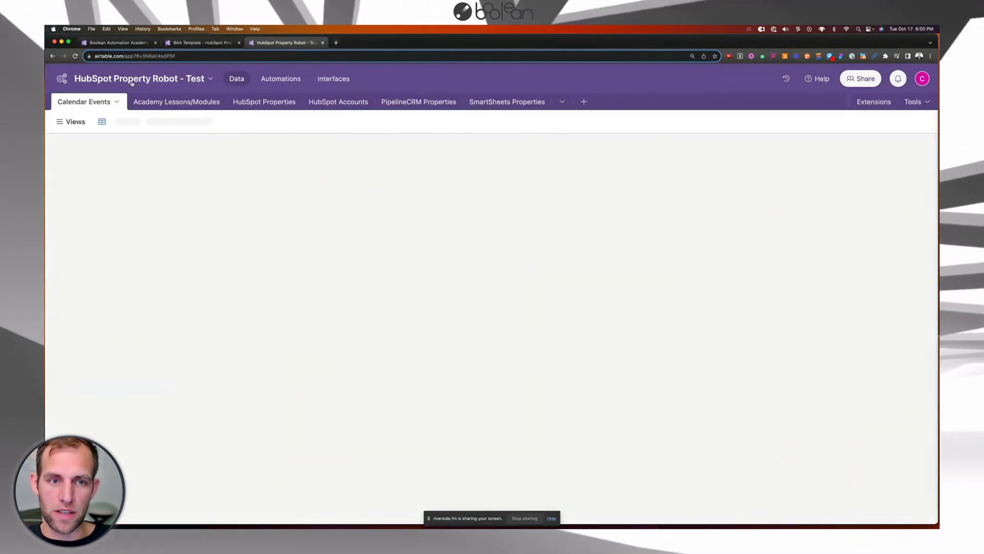
left_click(288, 79)
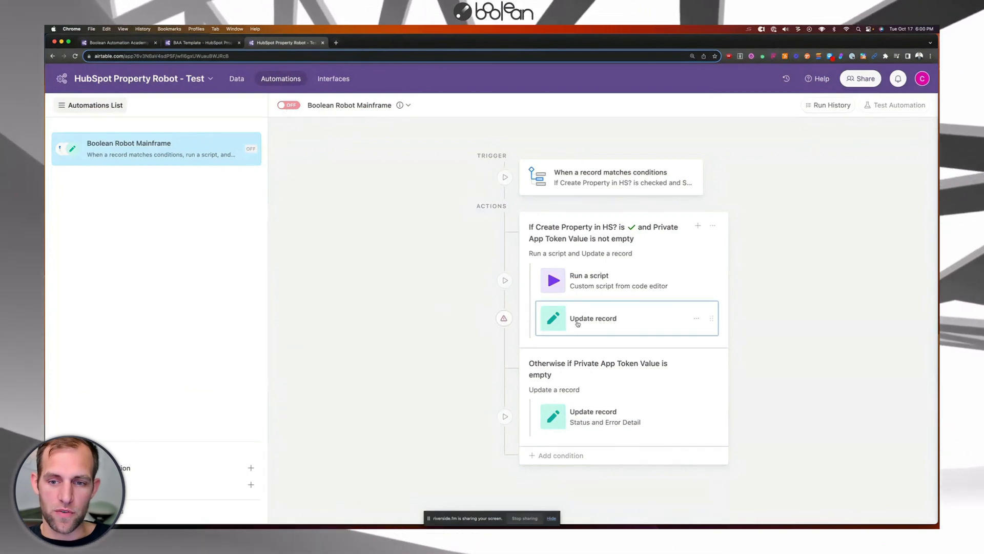
left_click(577, 279)
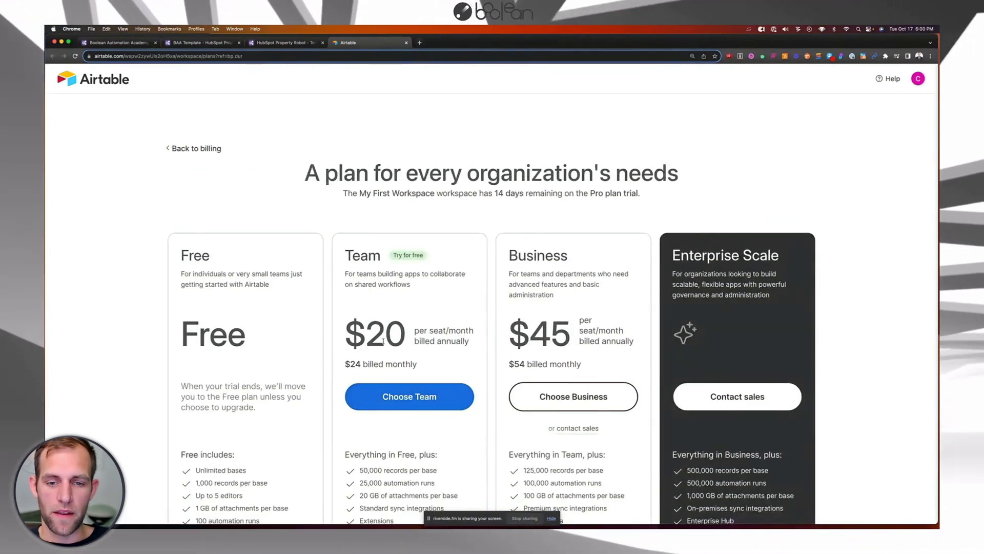
left_click(266, 43)
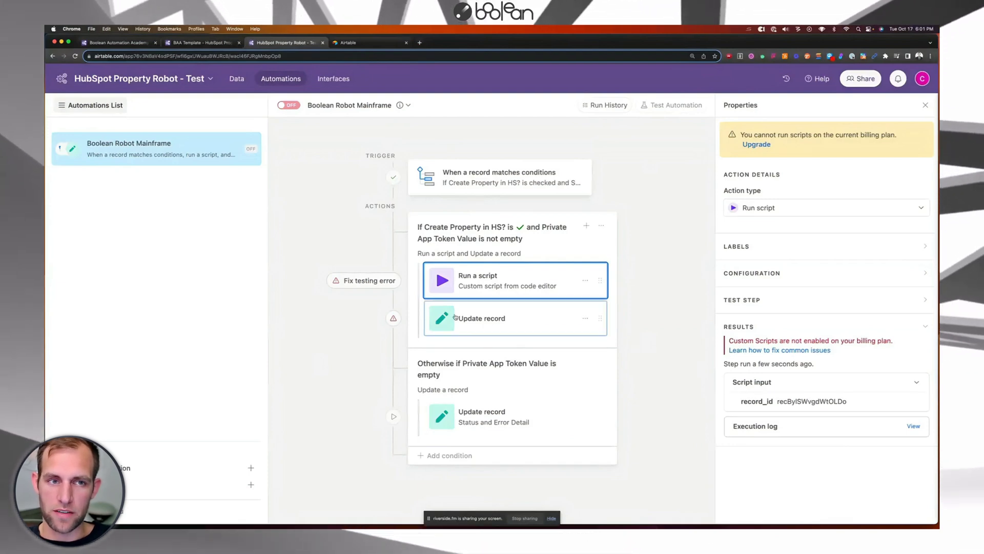
left_click(115, 43)
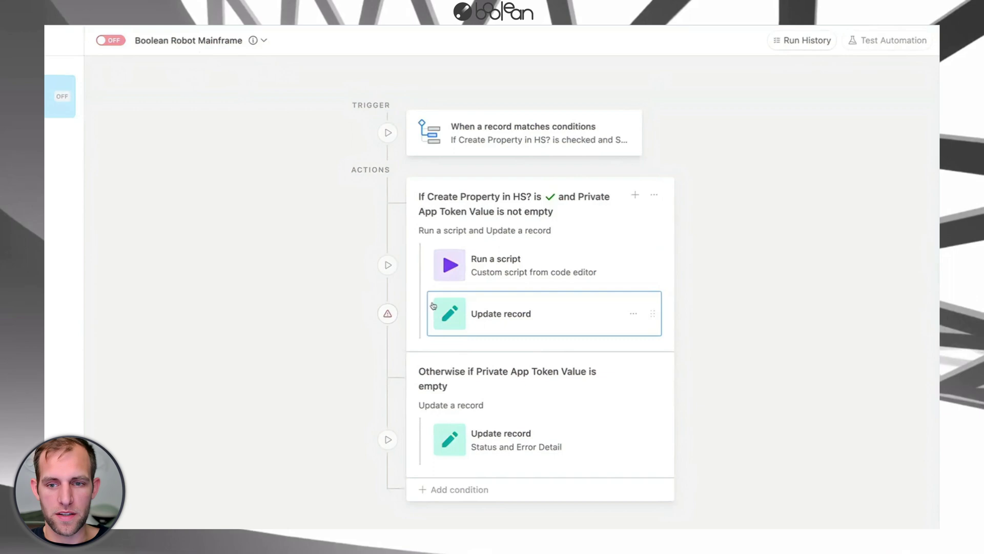
Step: Test the Run a script step by running both step tests on a sample record
left_click(500, 271)
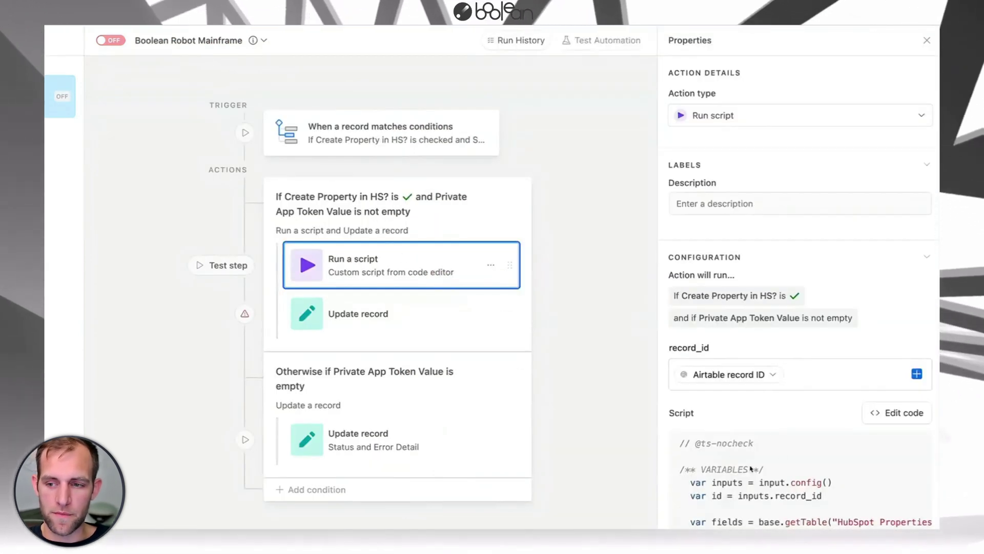
scroll(868, 416, "down", 4)
left_click(222, 264)
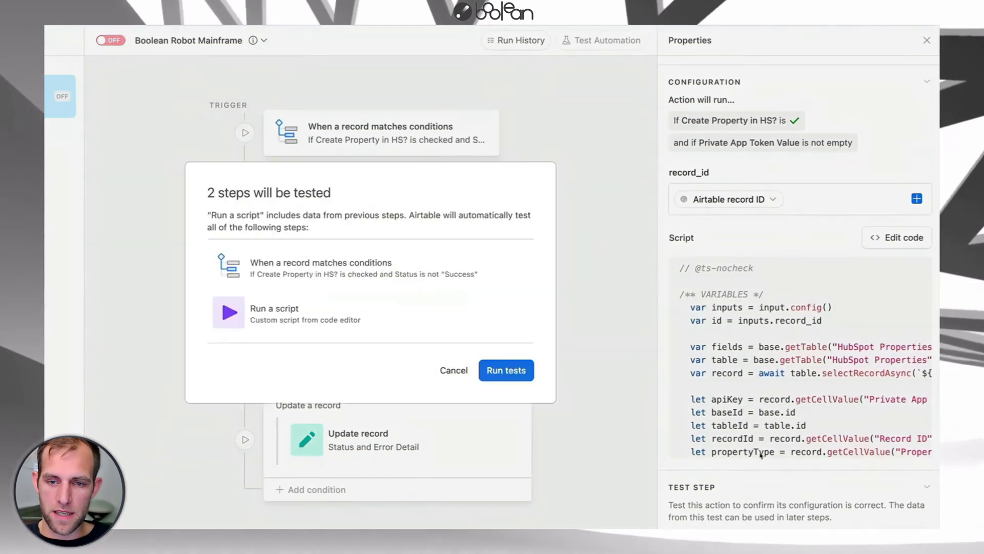
left_click(509, 370)
left_click(376, 218)
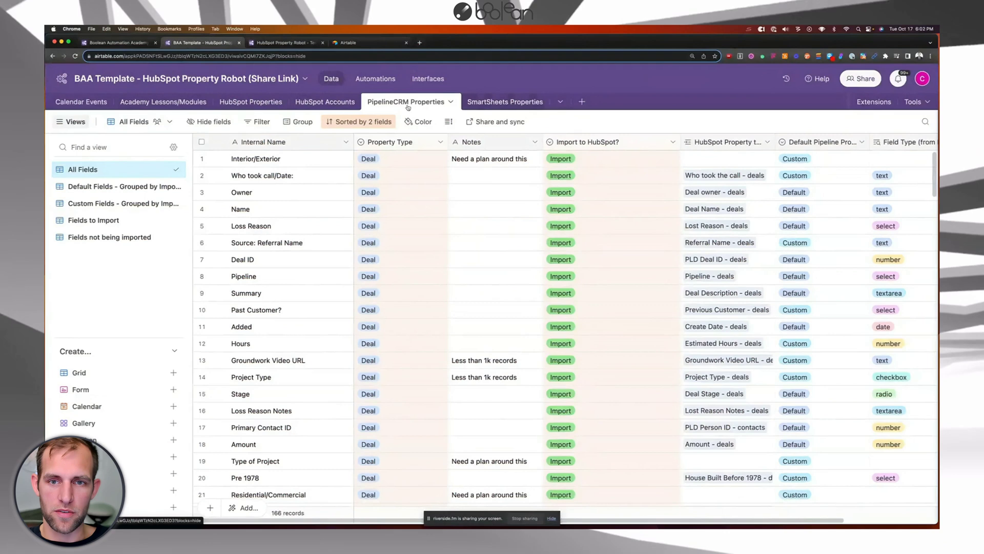
Step: Switch between the HubSpot Accounts and PipelineCRM Properties tables
left_click(345, 102)
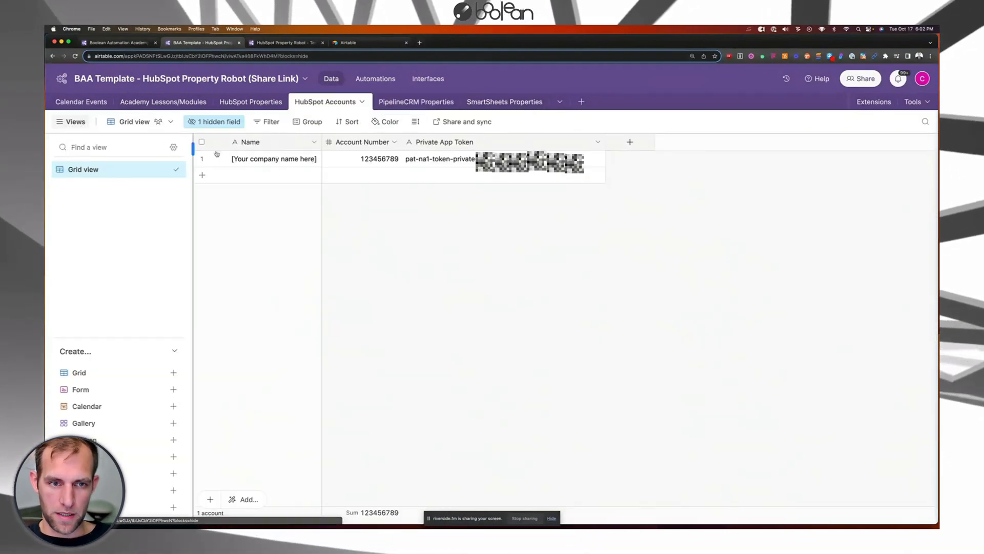
left_click(416, 101)
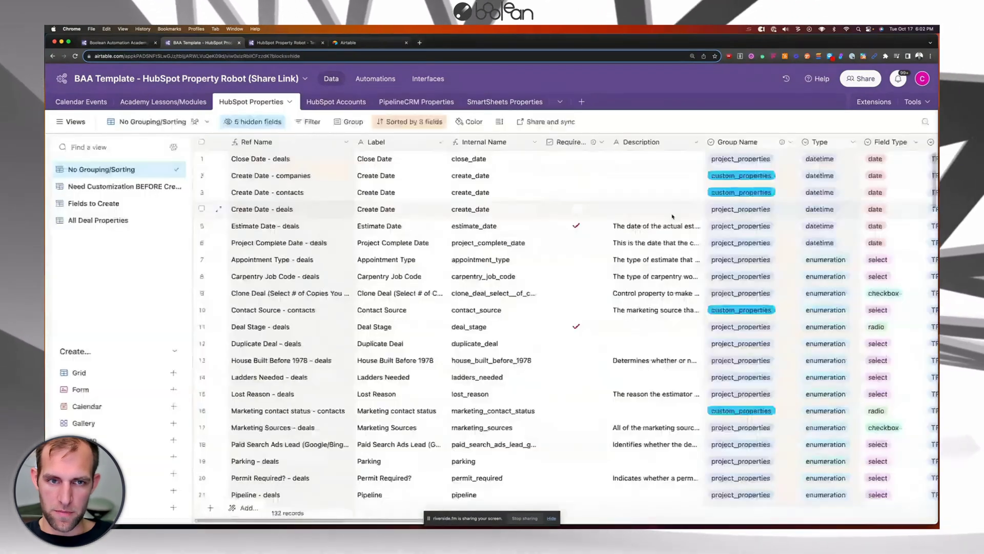
scroll(673, 216, "right", 15)
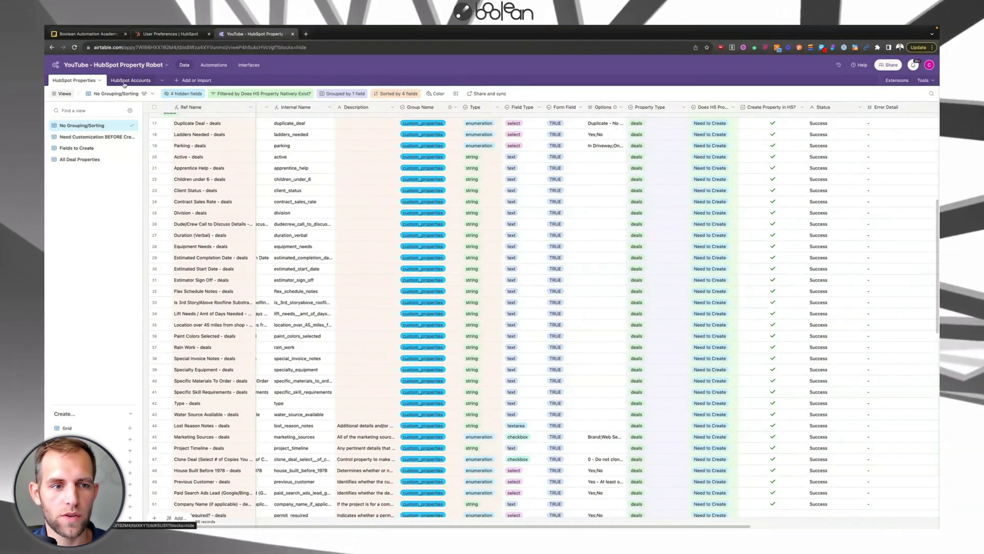
Step: Open the YouTube base's HubSpot Accounts table and inspect the HubSpot Demo Account's name, number and token
left_click(124, 81)
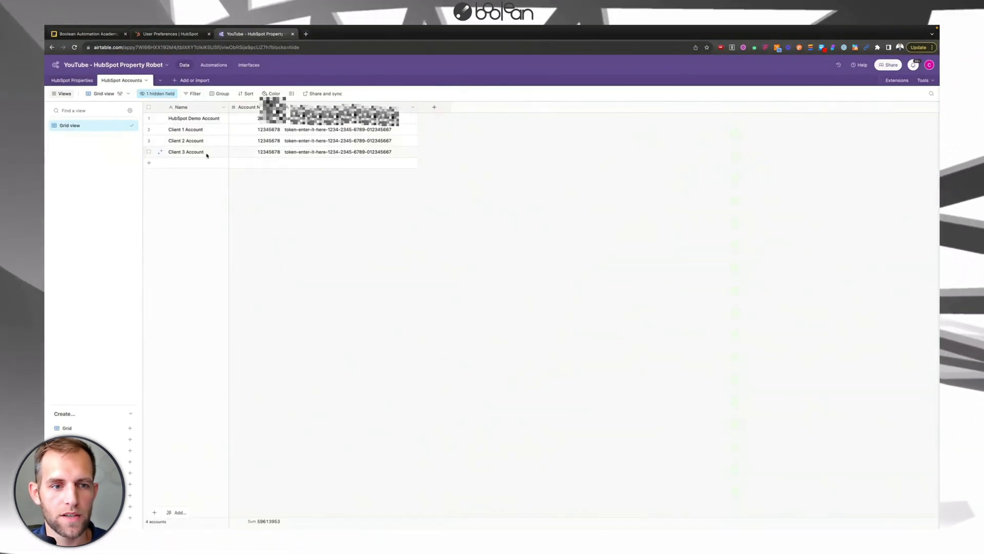
left_click(221, 122)
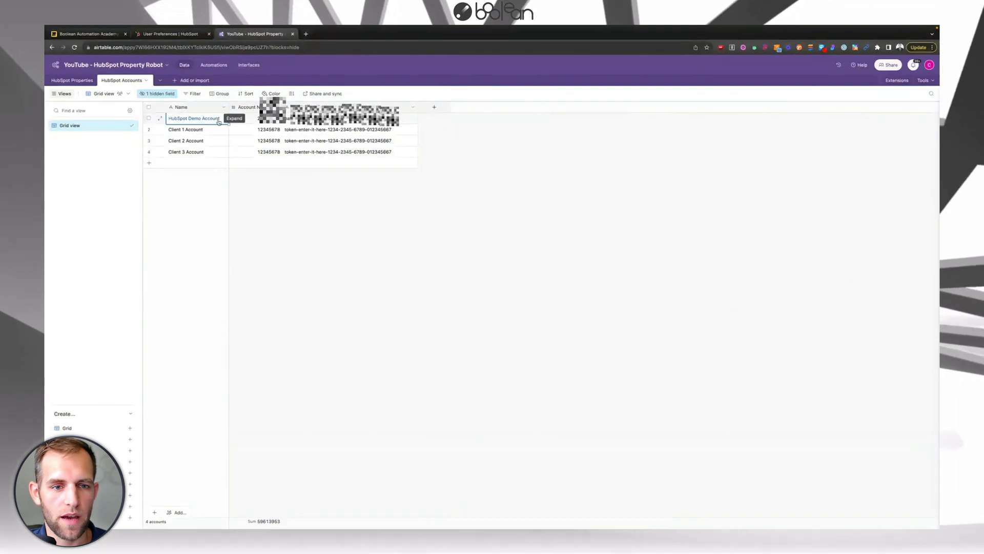
left_click(348, 118)
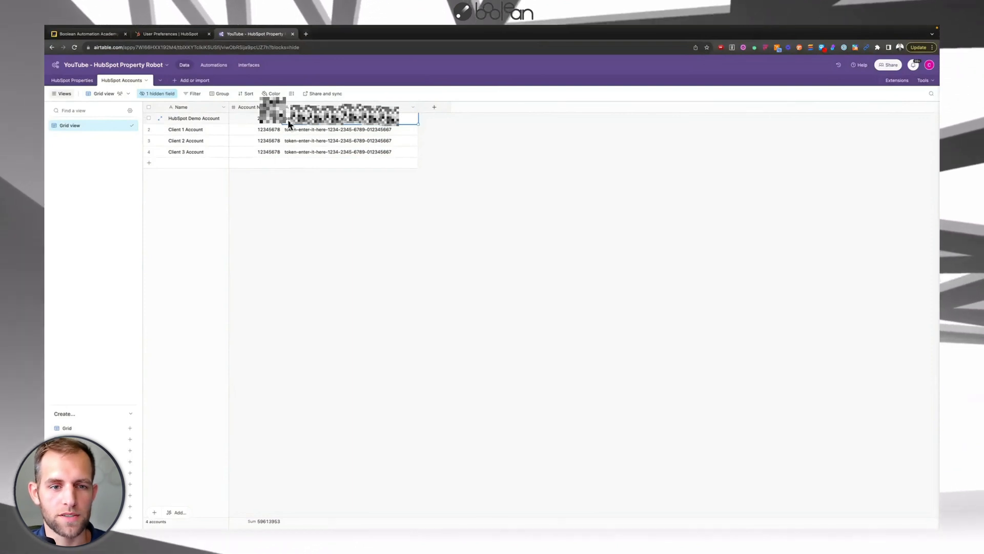
left_click(195, 119)
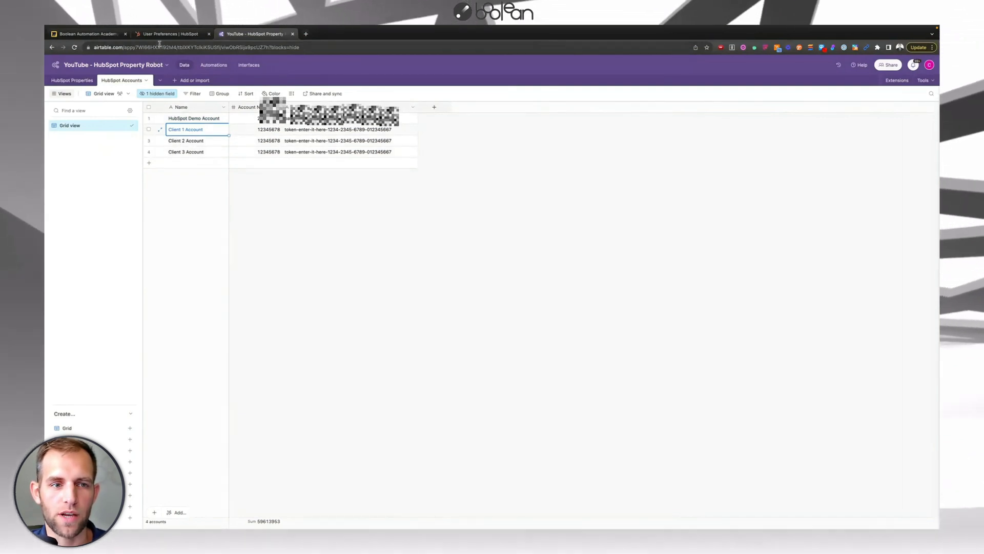
left_click(274, 121)
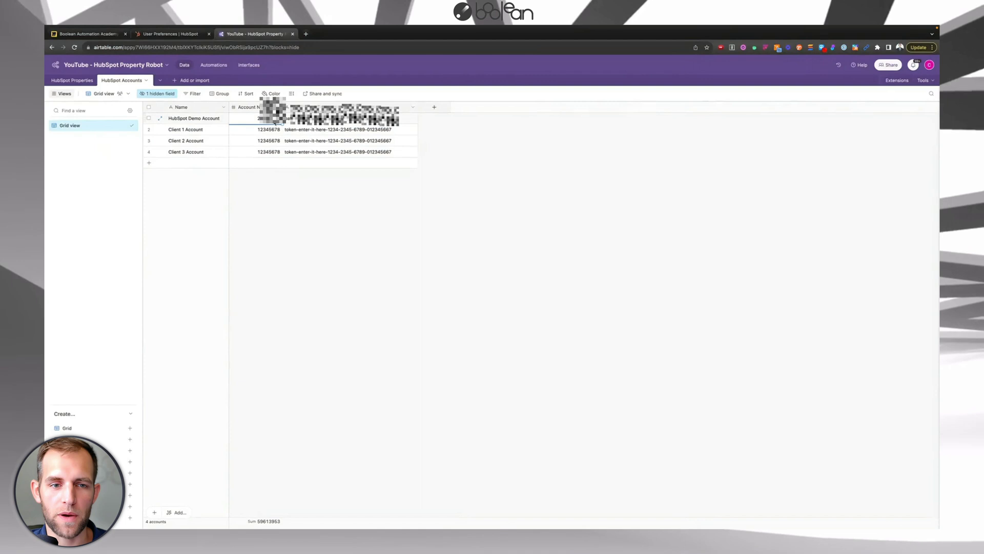
left_click(190, 119)
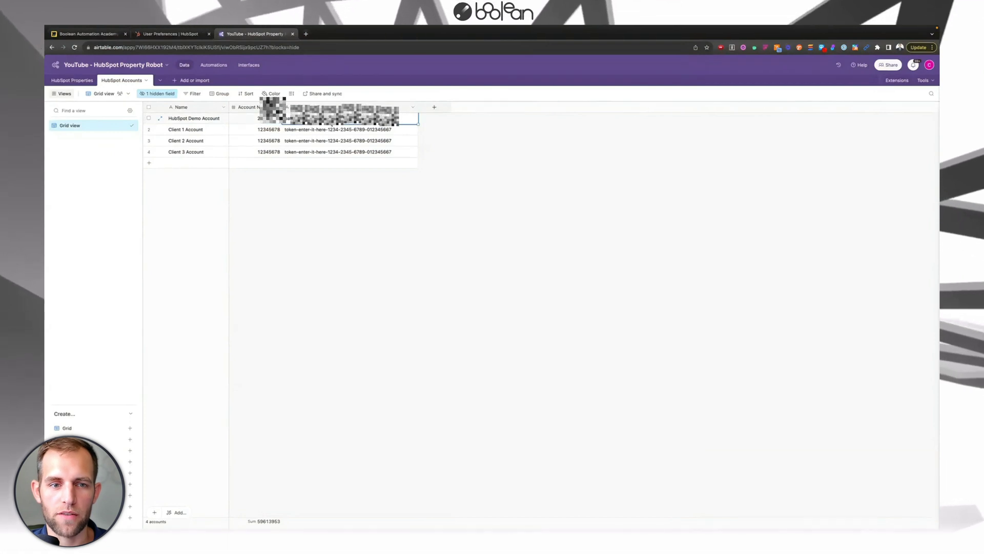
left_click(360, 235)
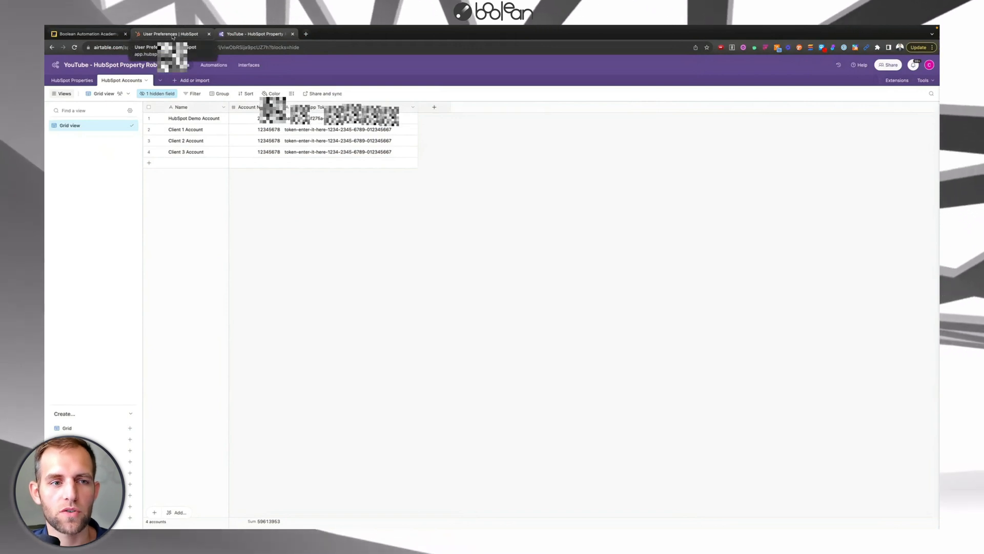
Step: Create a new HubSpot private app and start renaming it 'HubSpot Property Creation Ro…'
left_click(171, 34)
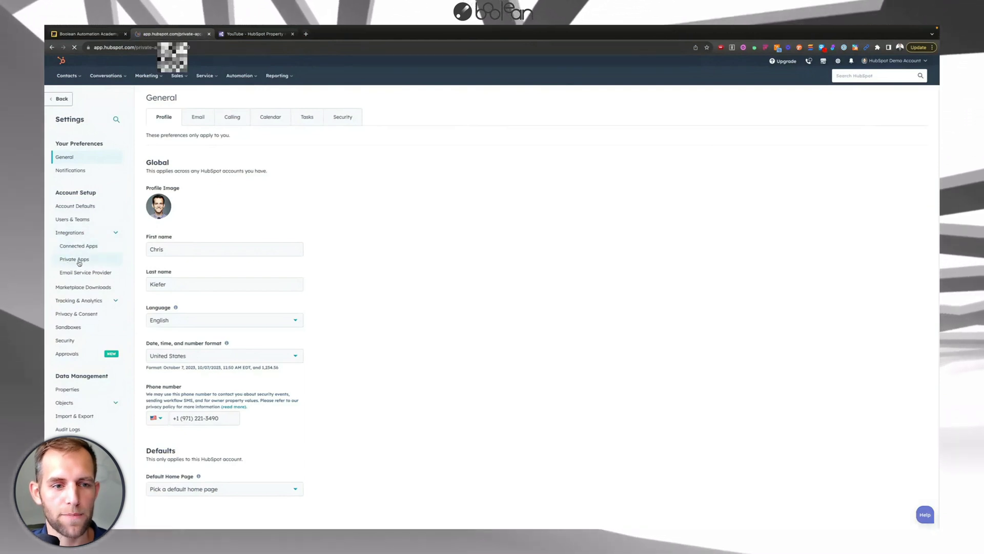
left_click(70, 261)
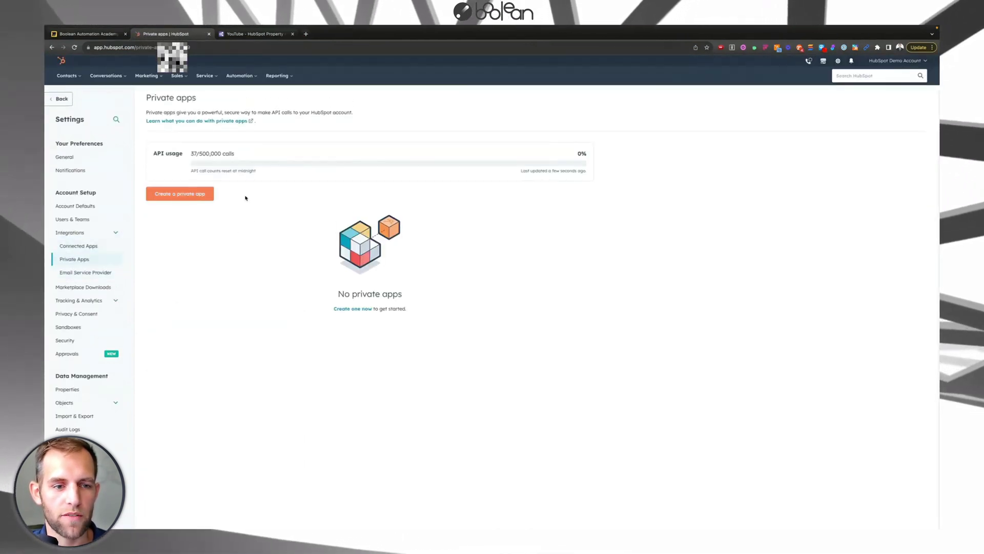
left_click(191, 194)
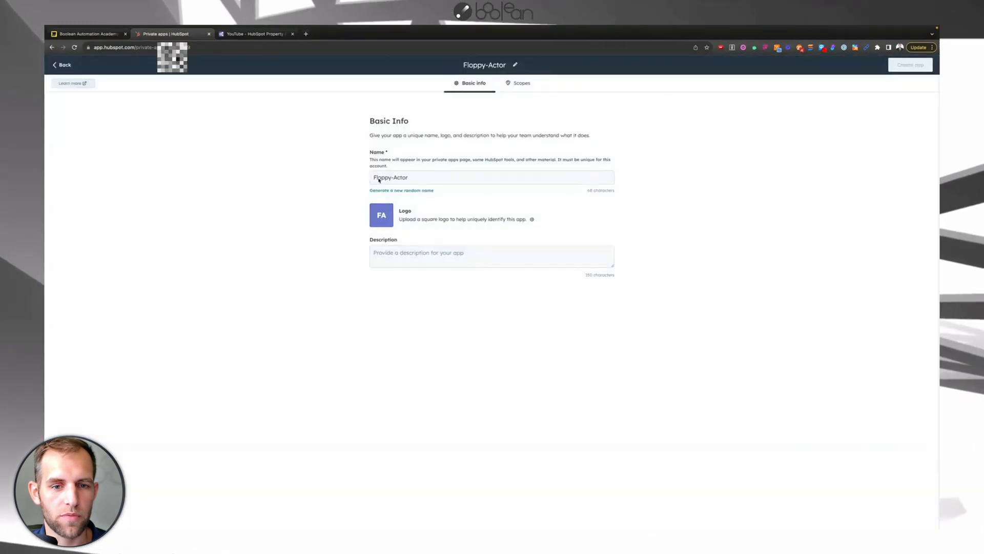
triple_click(431, 176)
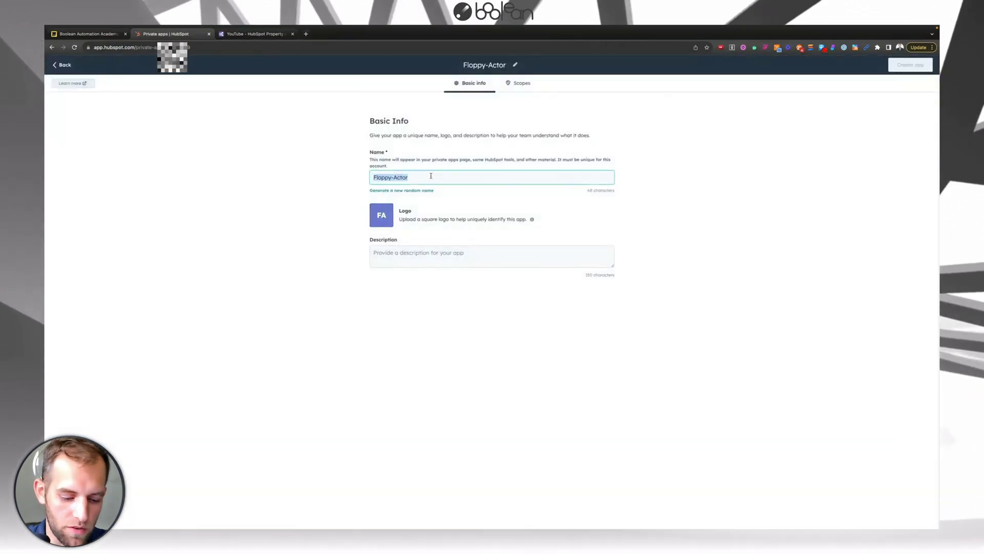
type("HubS")
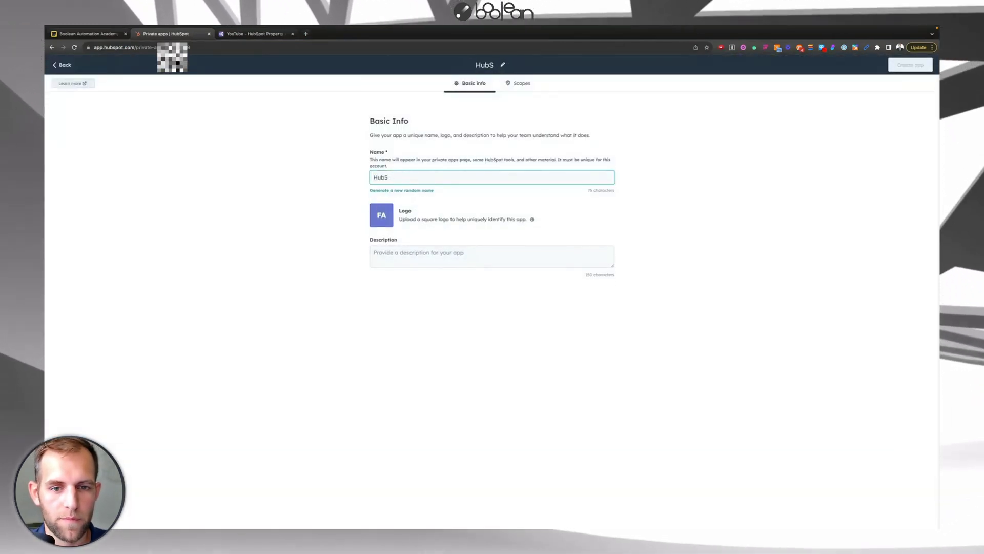
type("pot Prop")
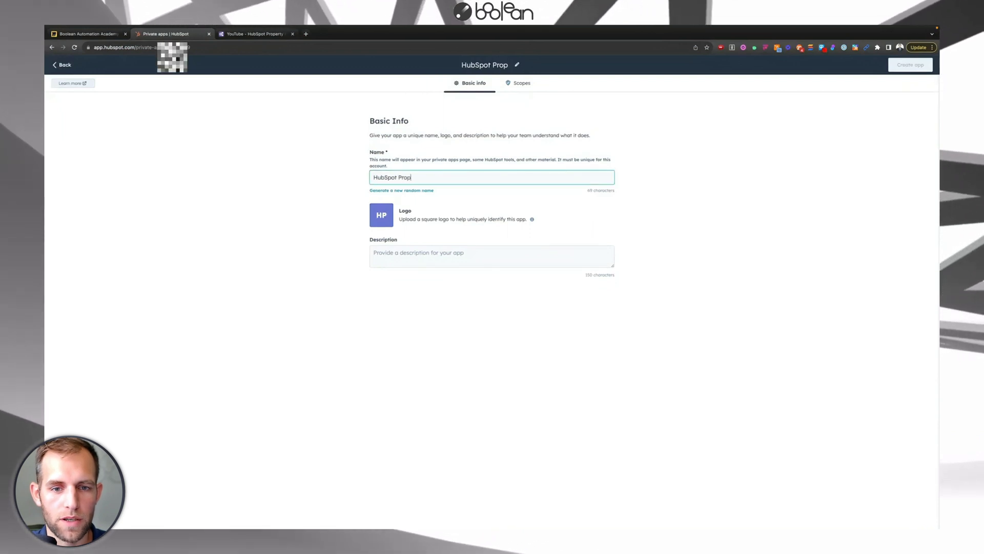
type("erty Creation Robot")
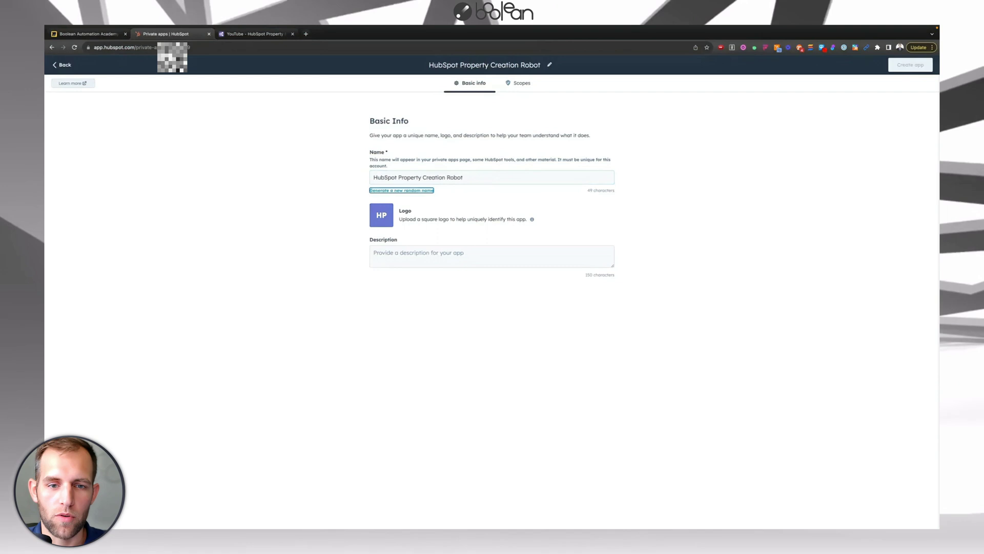
Step: Grant the app write scopes for company, contact, custom object and deal schemas
left_click(522, 83)
left_click(389, 202)
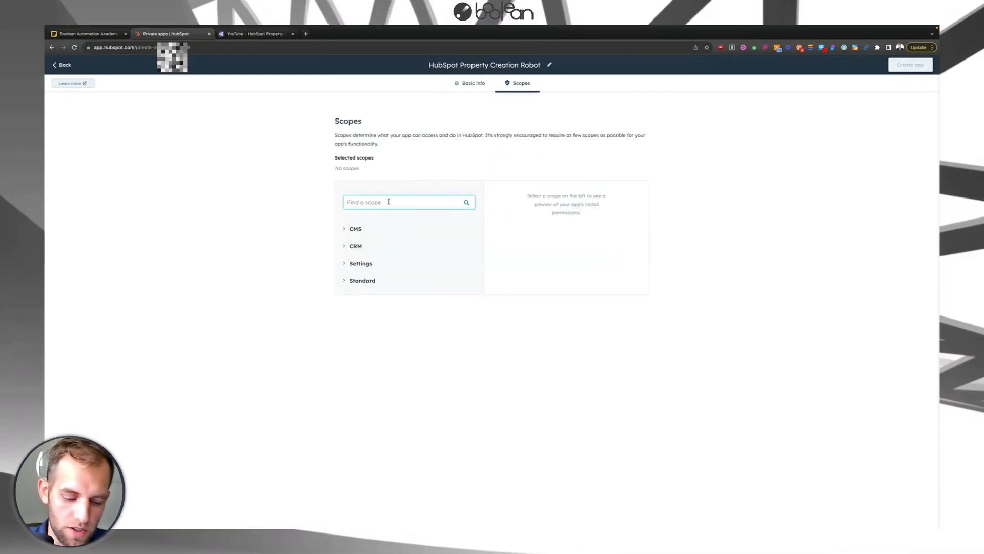
type("schema")
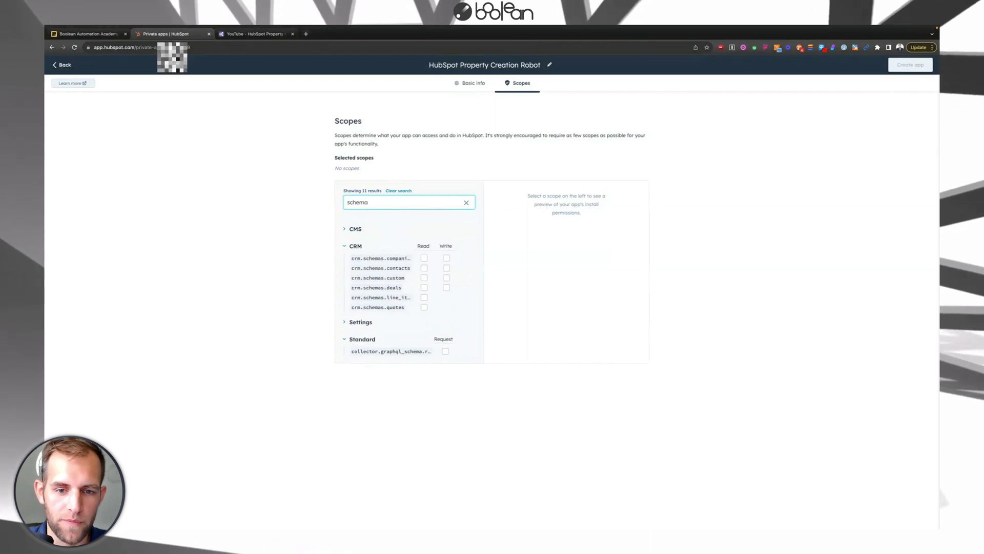
left_click(445, 258)
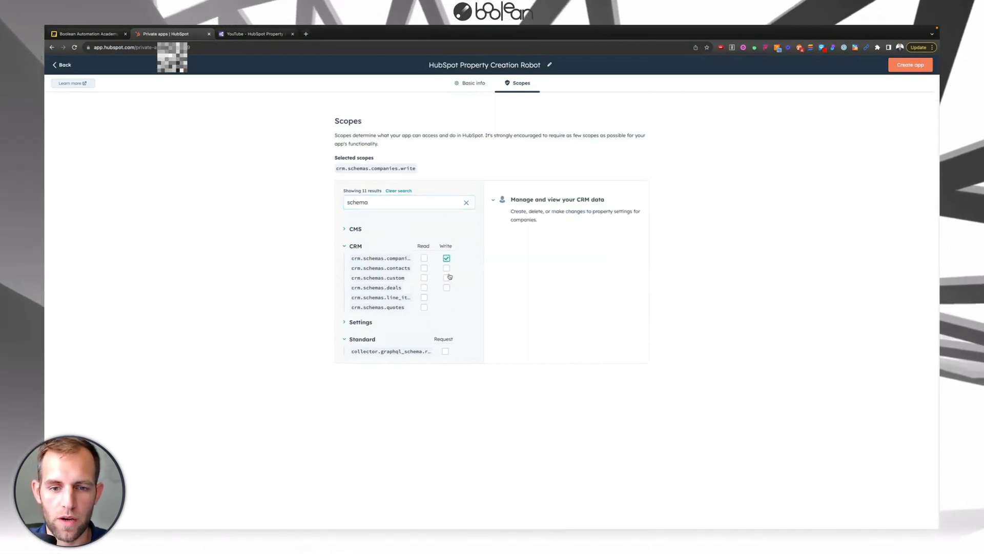
left_click(447, 268)
left_click(446, 277)
left_click(447, 288)
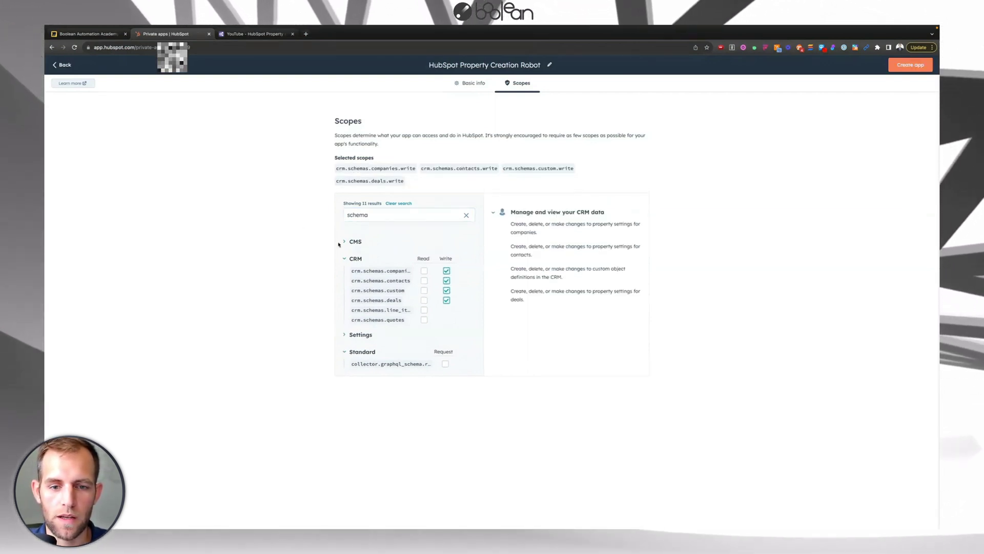
Step: Create the private app, then reveal and copy its access token
left_click(911, 65)
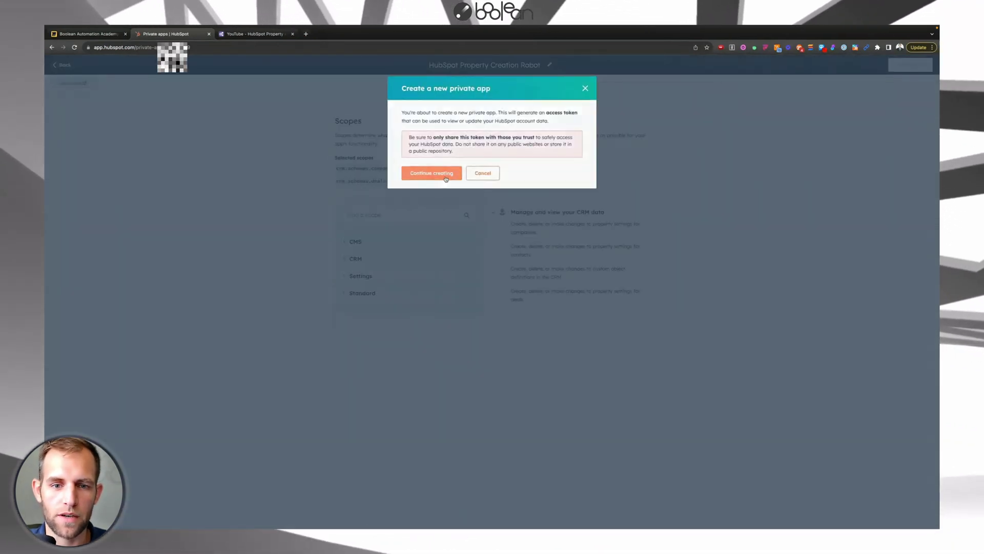
left_click(446, 174)
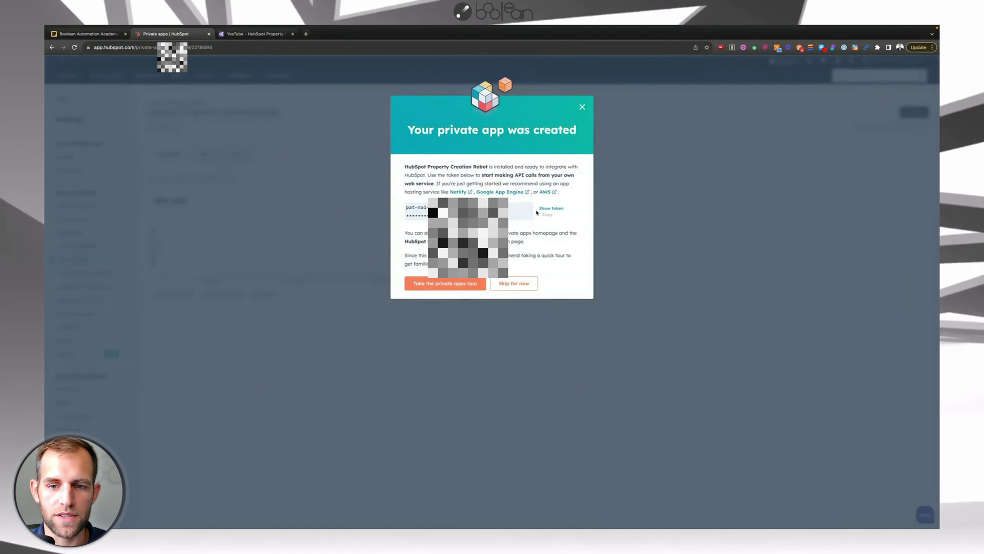
left_click(544, 209)
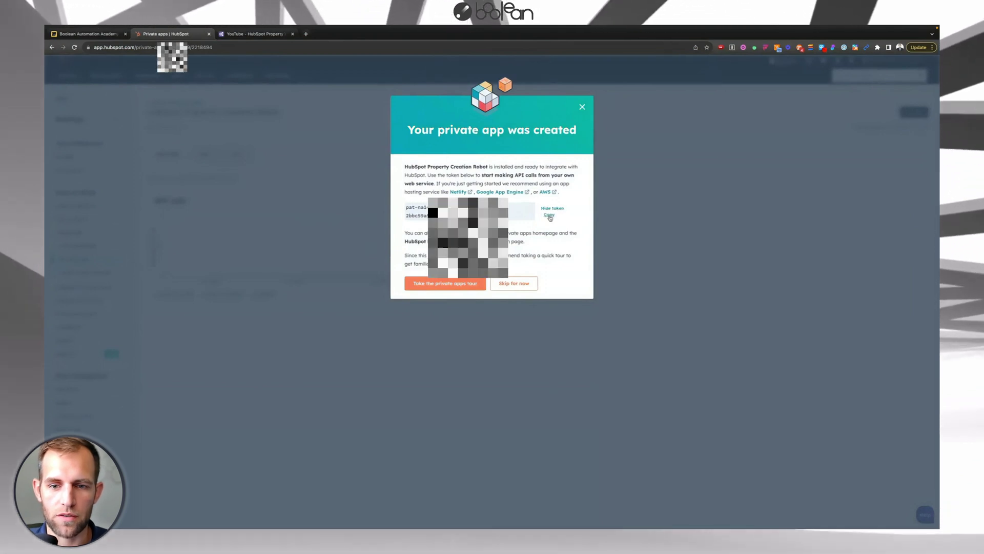
left_click(548, 215)
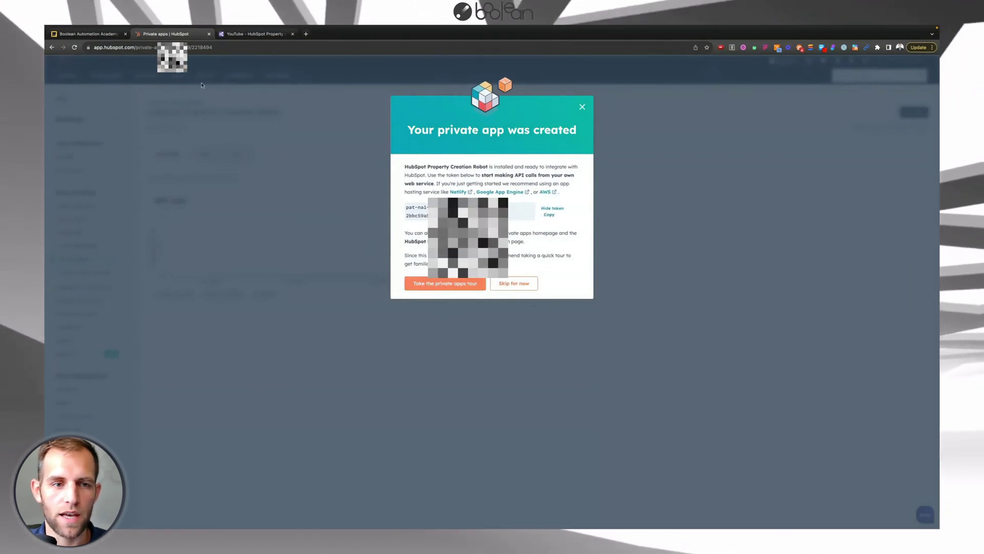
left_click(255, 34)
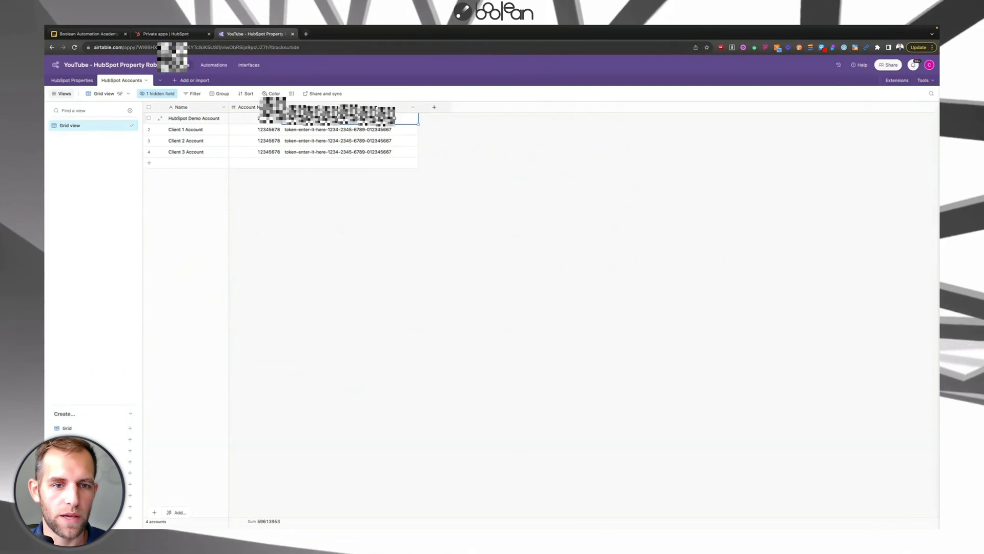
Step: Paste the token into the HubSpot Demo Account row and dismiss HubSpot's app-created message
key("ctrl+v")
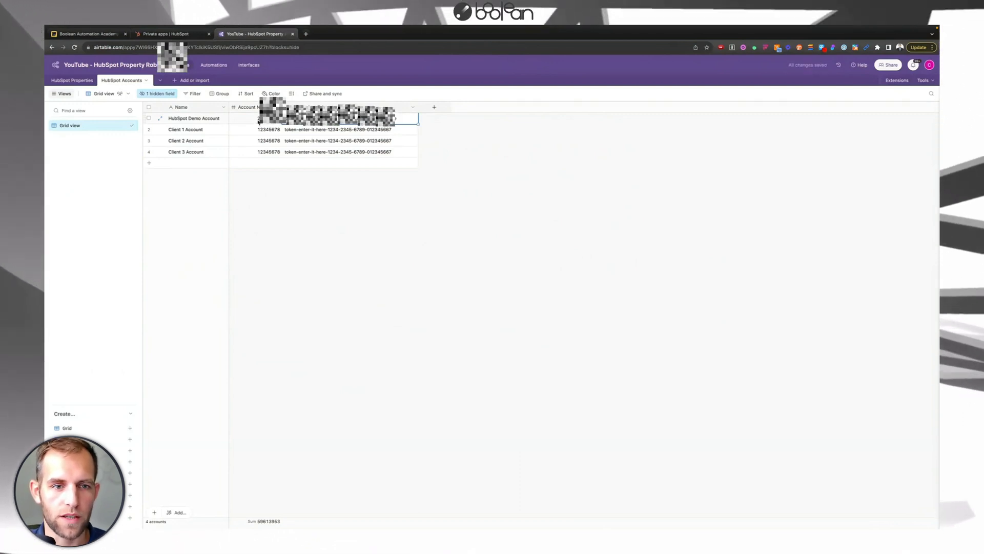
left_click(258, 121)
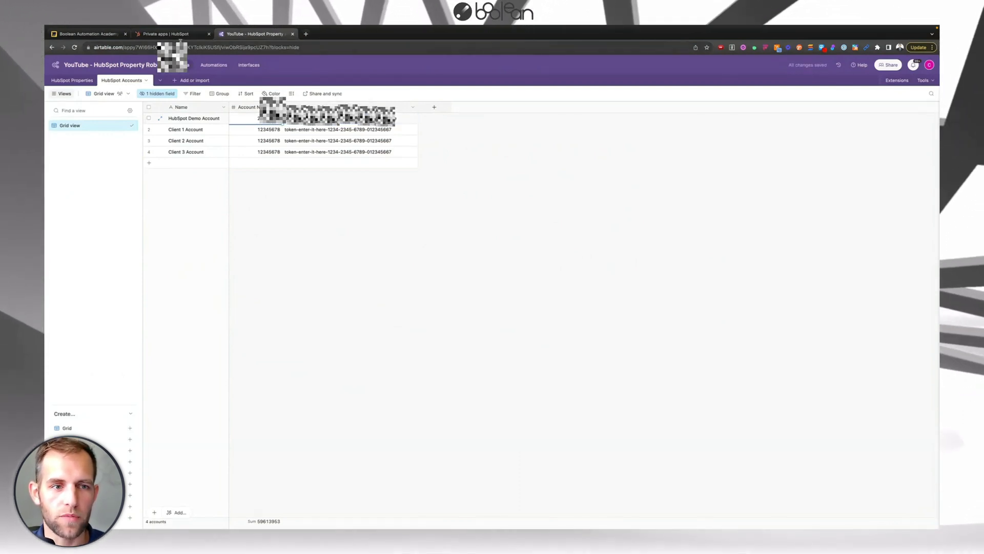
left_click(174, 34)
left_click(582, 107)
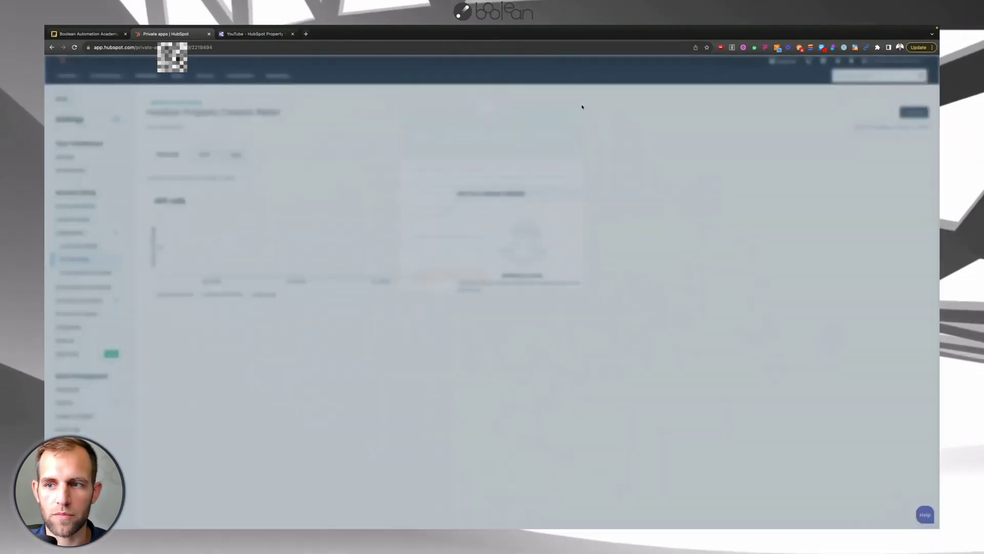
Step: Copy the HubSpot private app page's URL from the address bar
left_click(900, 64)
mouse_move(866, 128)
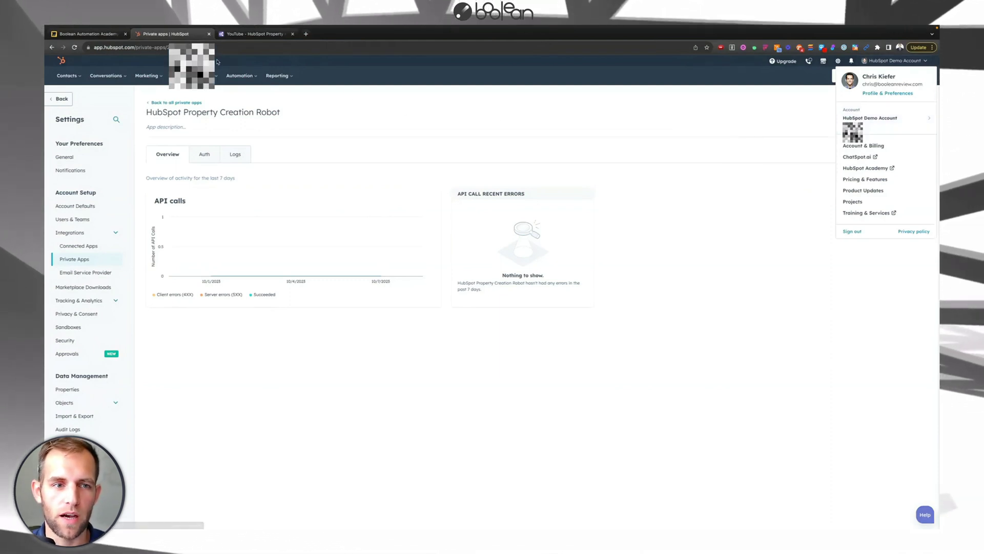
key("ctrl+l")
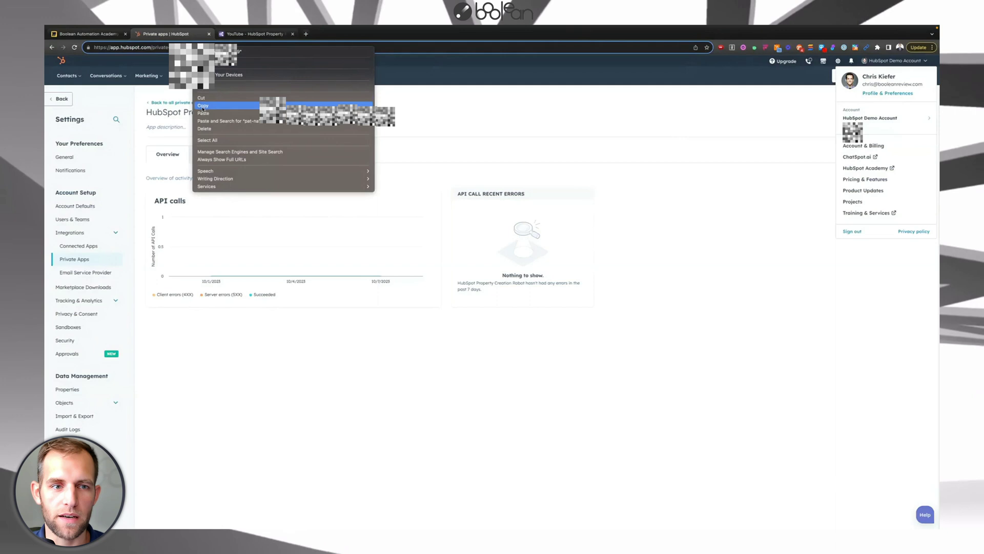
left_click(233, 34)
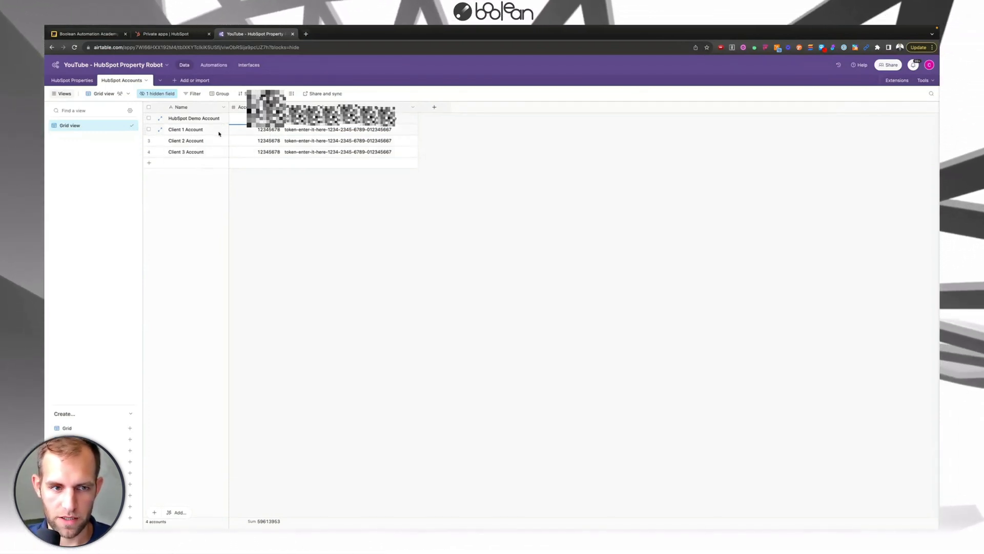
Step: Relink the Duplicate Deal row's account from Client 1 Account back to HubSpot Demo Account
left_click(92, 80)
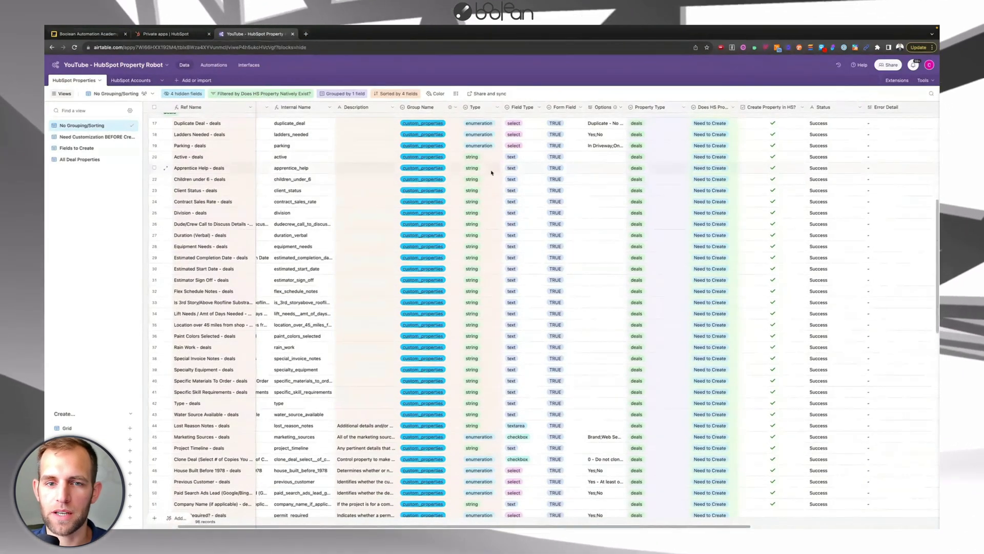
scroll(491, 173, "right", 1)
scroll(491, 173, "right", 10)
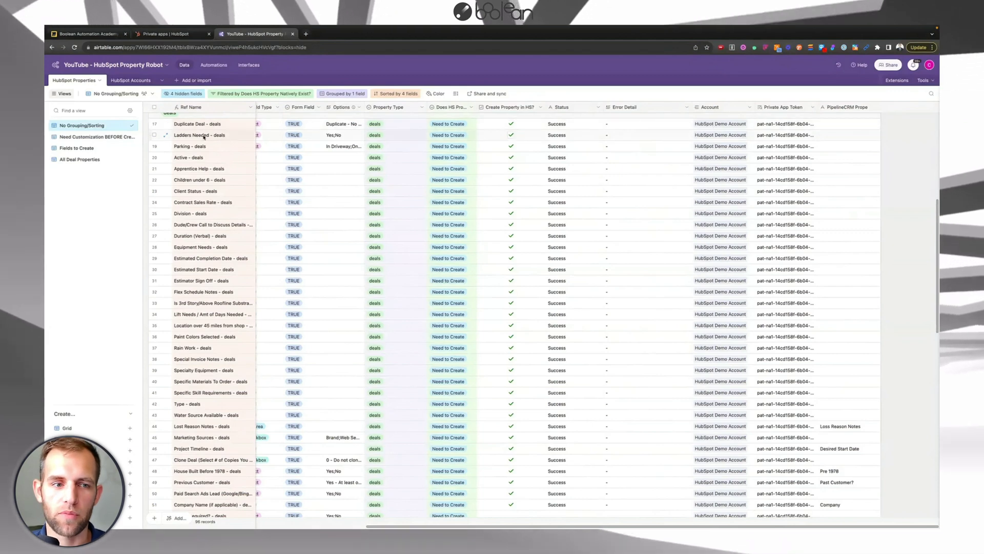
left_click(725, 125)
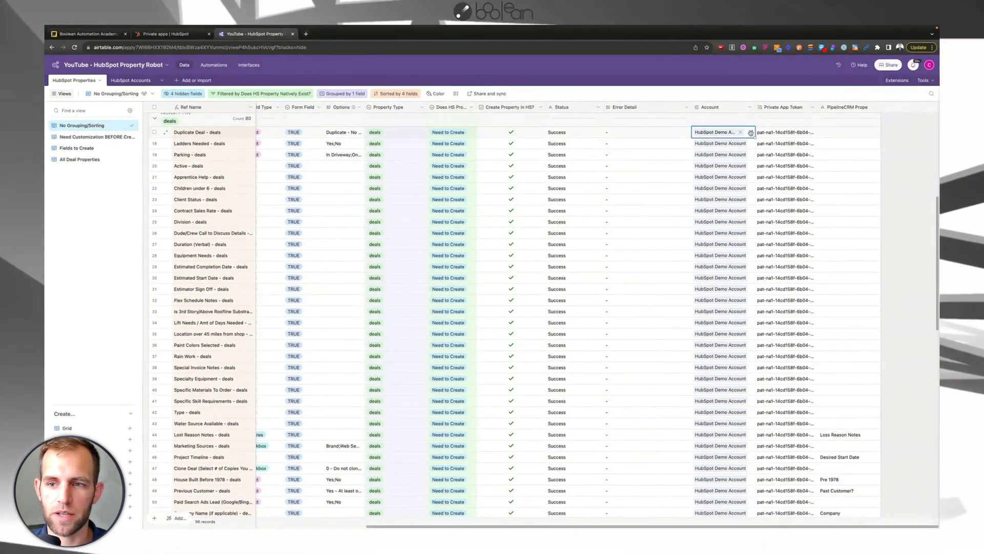
left_click(697, 131)
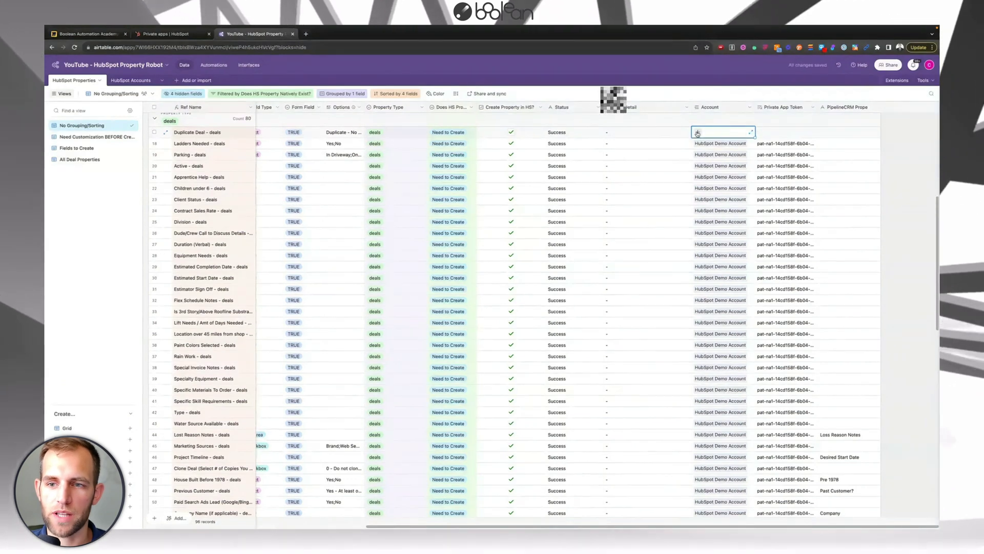
left_click(627, 133)
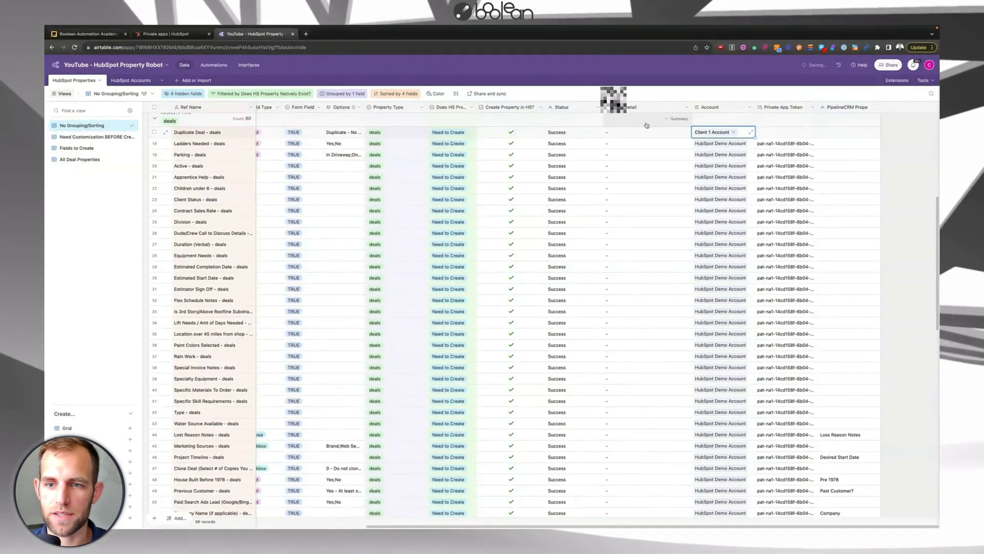
left_click(785, 133)
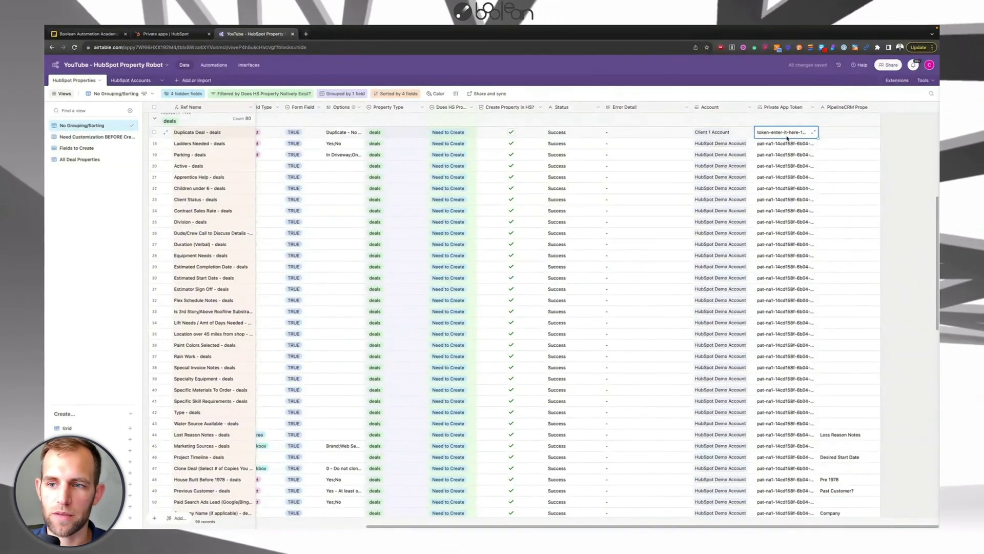
left_click(707, 135)
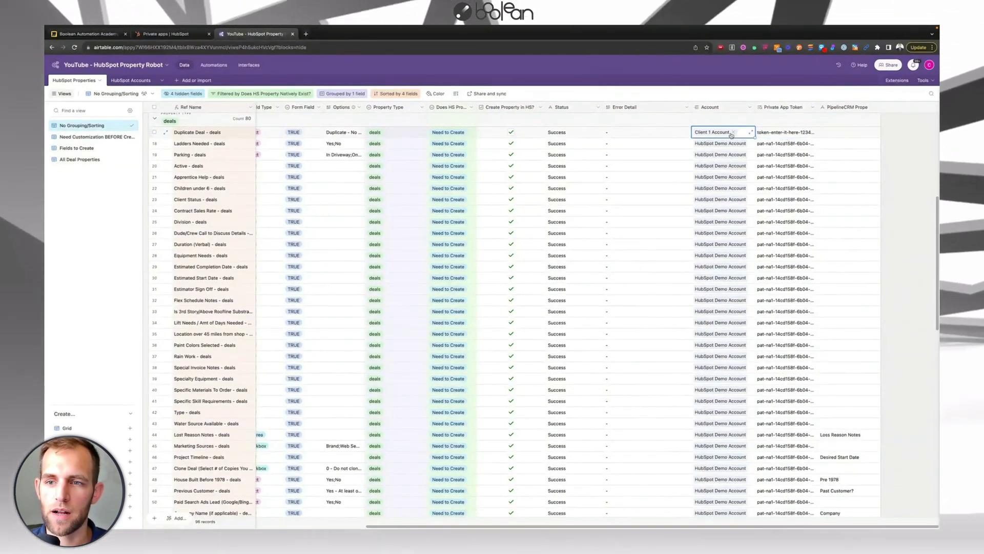
left_click(698, 132)
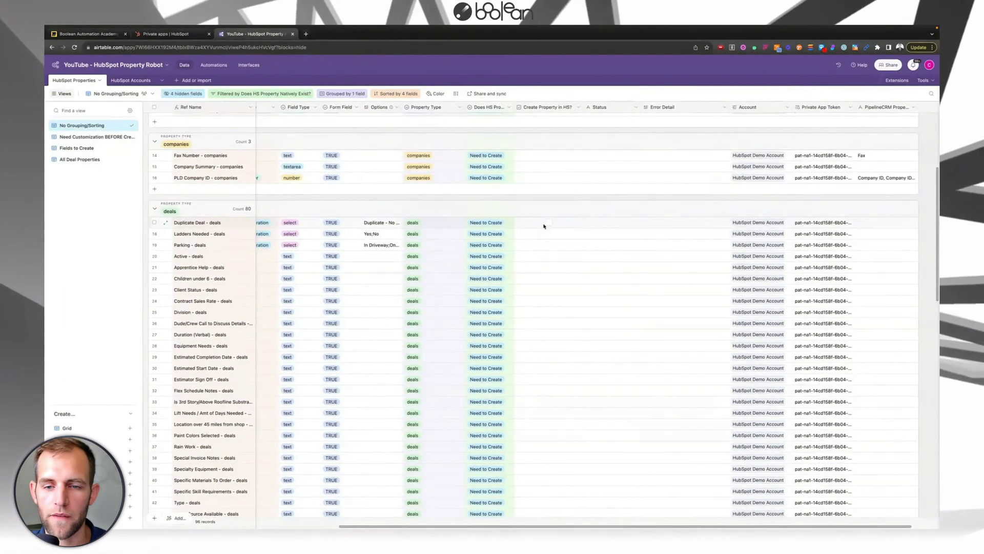
Step: Open the base's Boolean Robot Mainframe automation
scroll(544, 226, "right", 1)
scroll(544, 226, "up", 1)
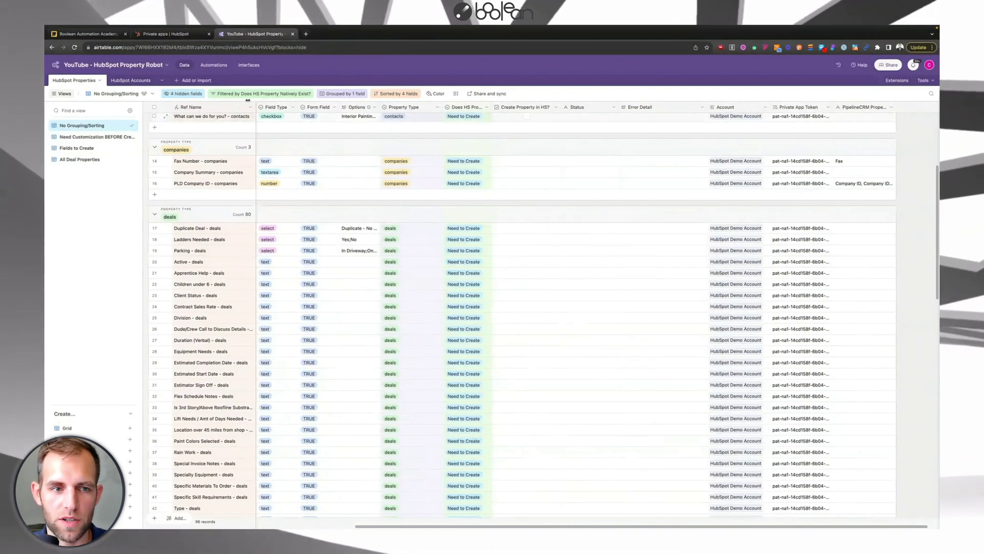
left_click(213, 66)
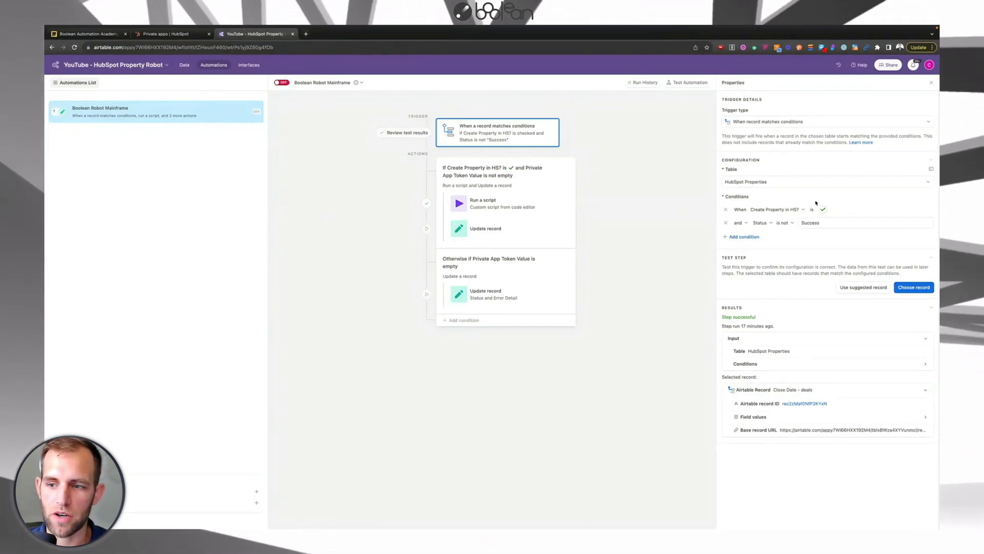
Step: Tick Duplicate Deal for HubSpot creation so it matches the automation trigger
left_click(914, 288)
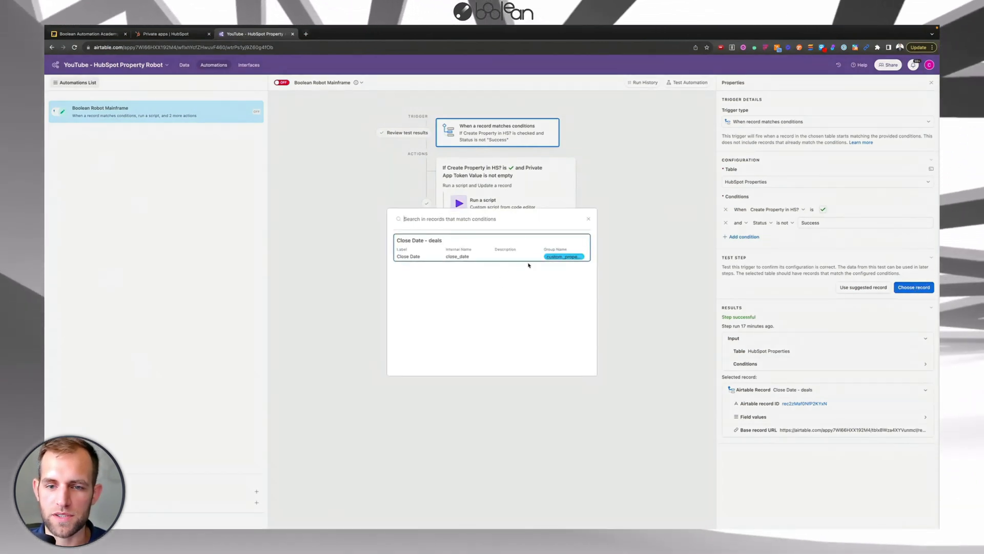
left_click(524, 237)
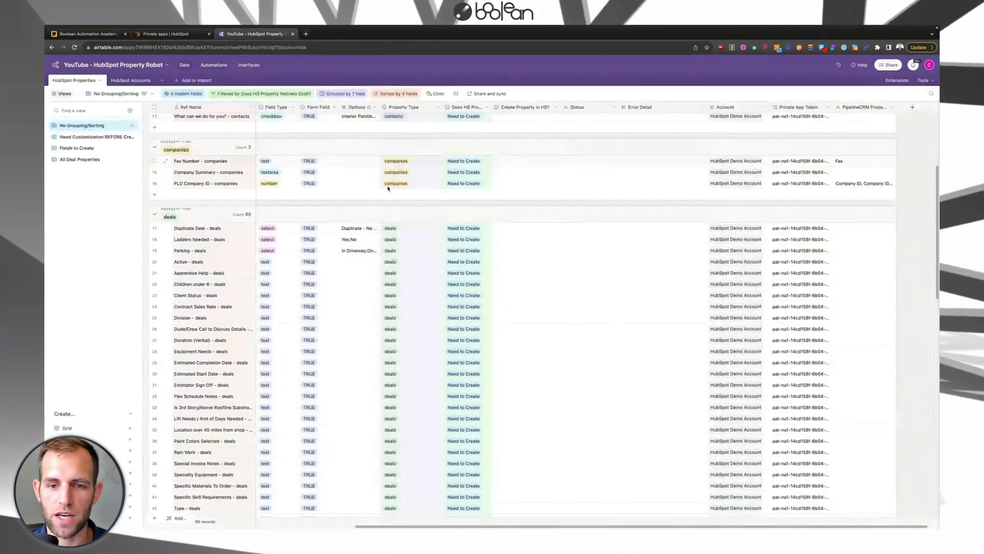
scroll(566, 261, "up", 3)
scroll(566, 260, "down", 3)
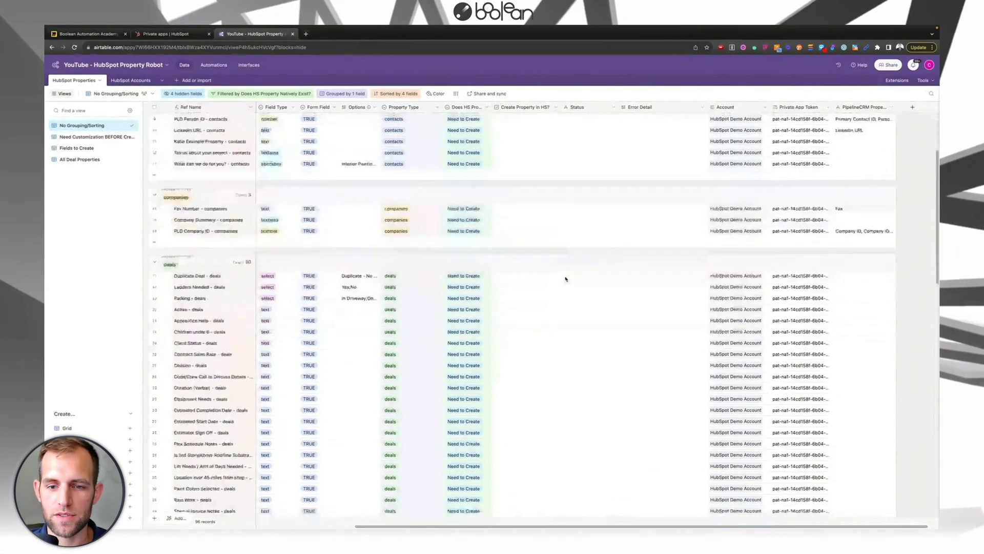
left_click(525, 269)
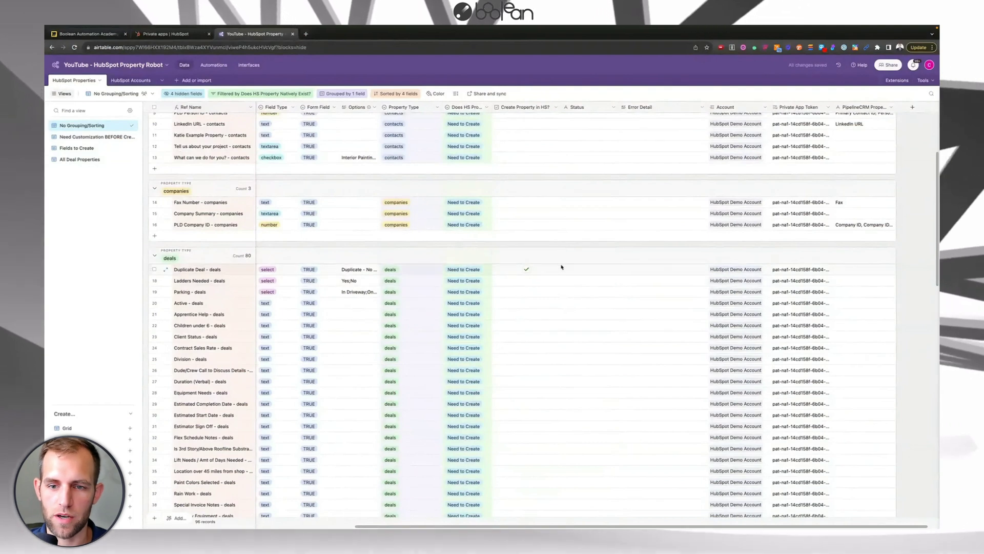
left_click(213, 64)
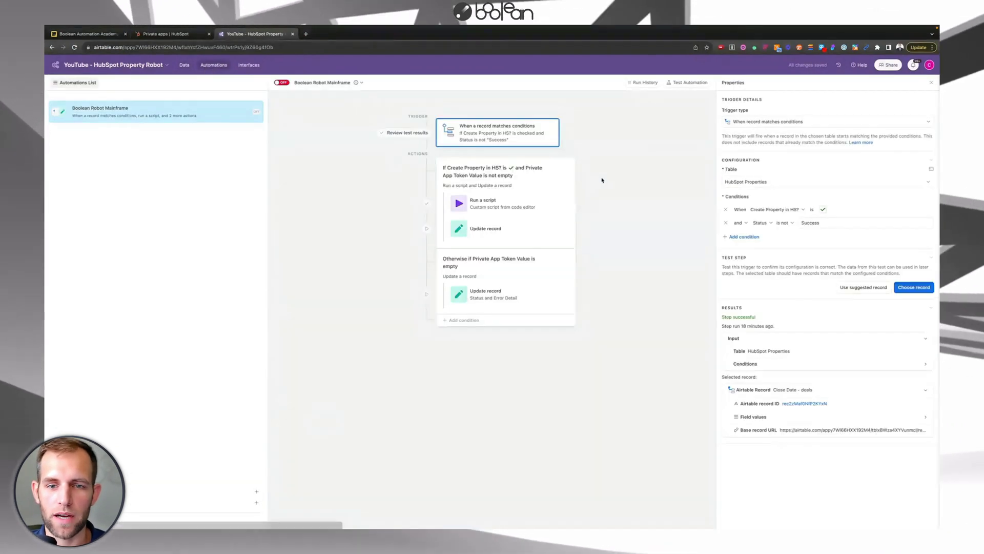
Step: Retest the trigger, script action and update-record step on the Duplicate Deal - deals record
left_click(912, 288)
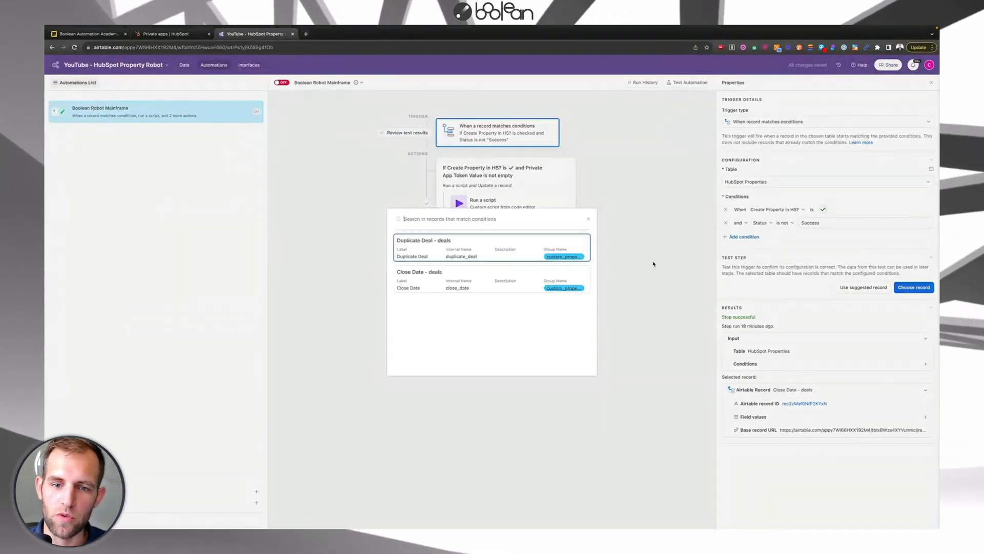
left_click(441, 259)
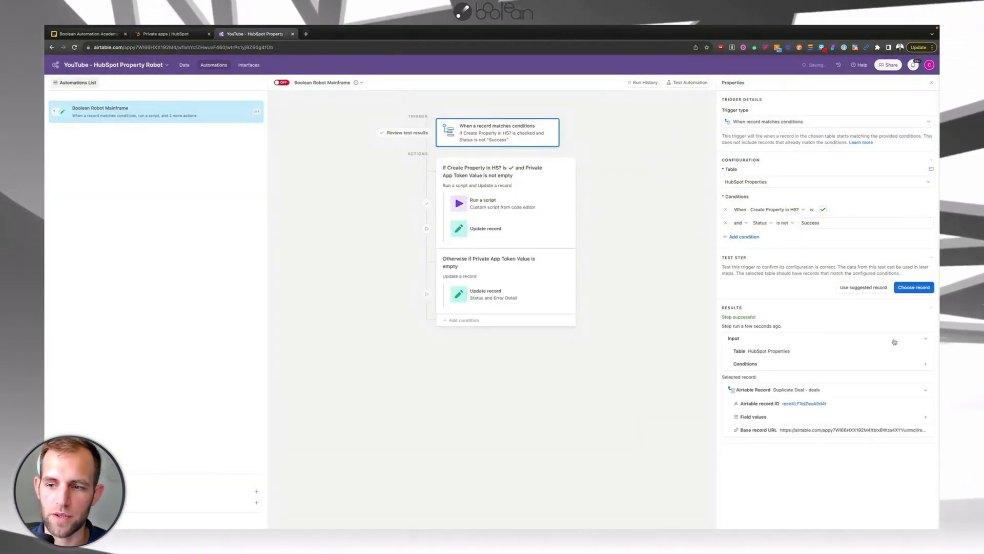
left_click(477, 203)
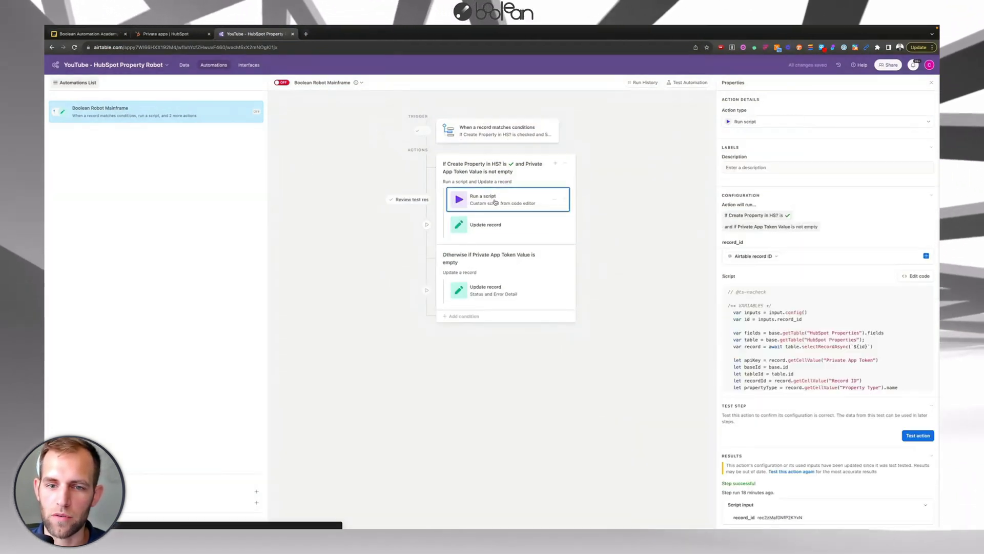
left_click(918, 435)
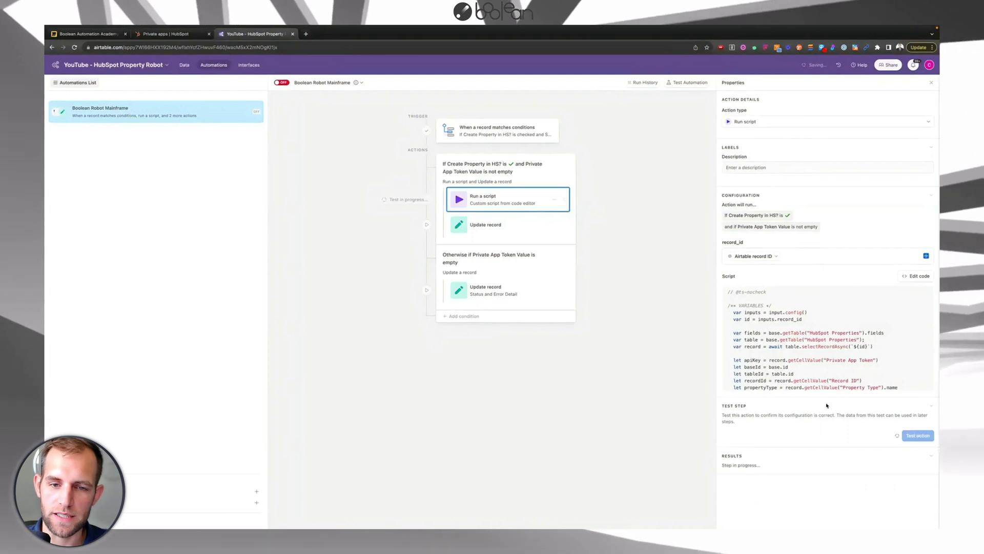
left_click(497, 225)
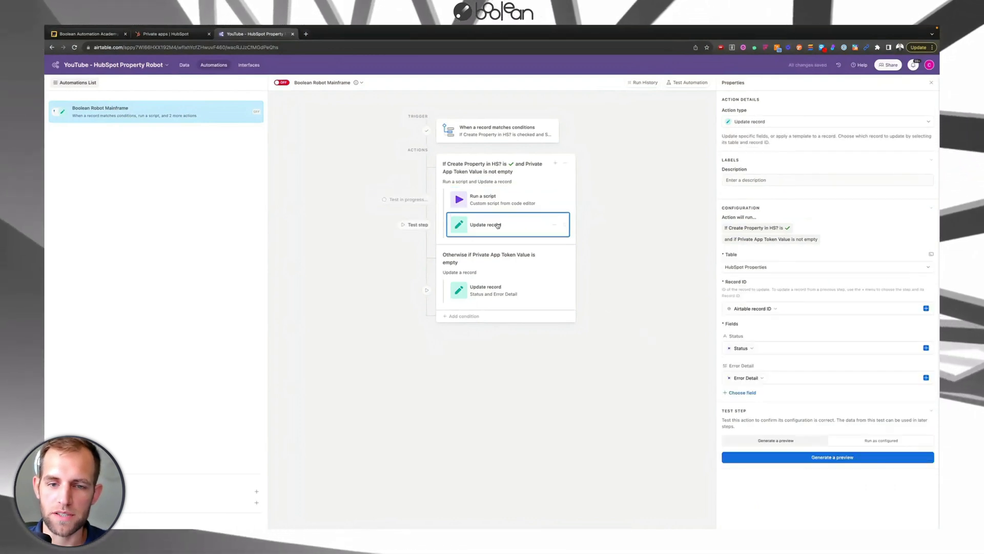
left_click(832, 458)
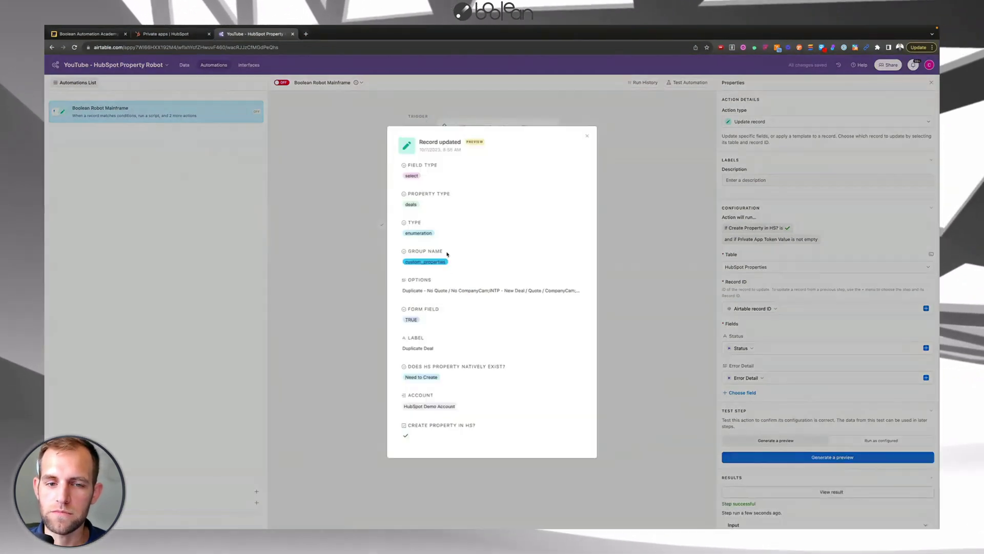
Step: Close the preview, switch the automation ON, and return to the HubSpot Properties grid
left_click(277, 96)
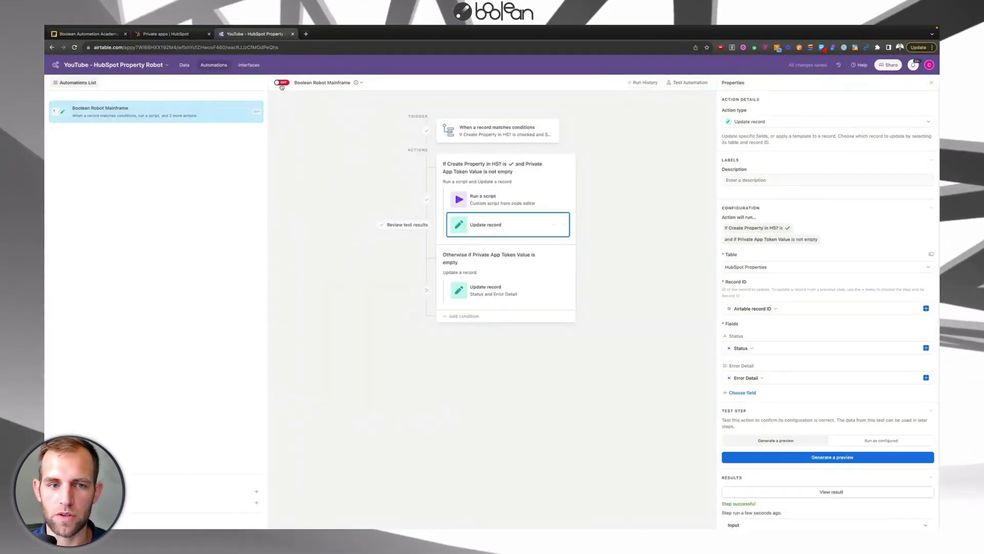
left_click(281, 83)
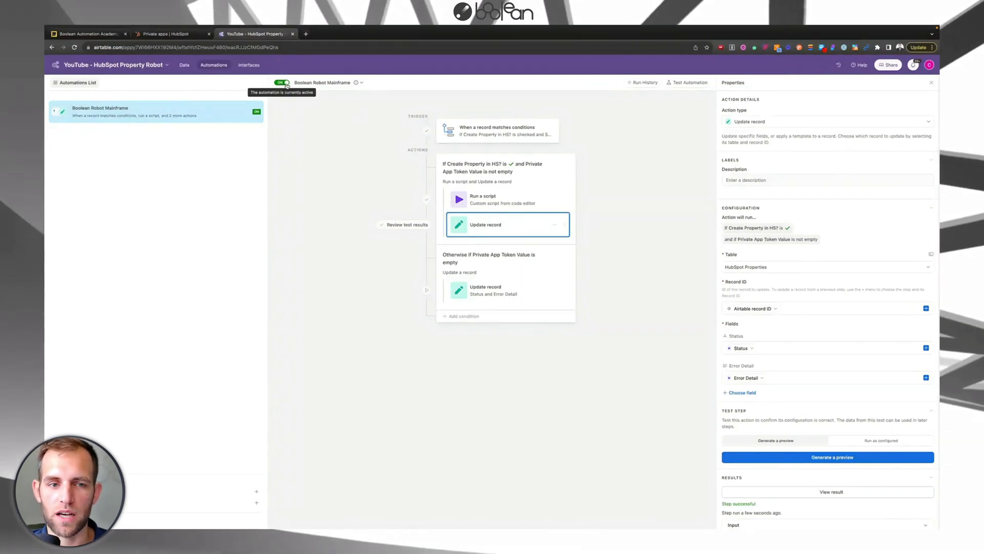
left_click(182, 65)
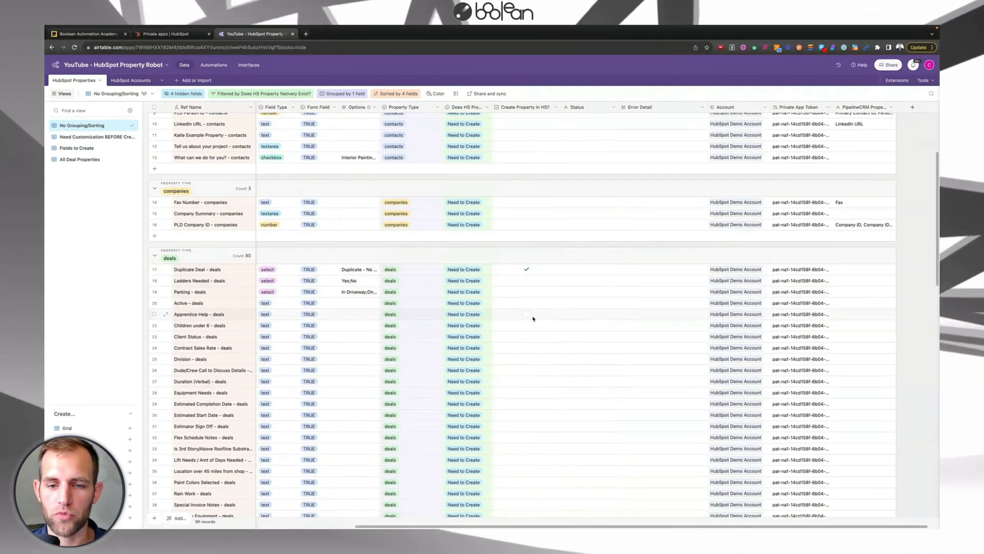
scroll(273, 173, "down", 1)
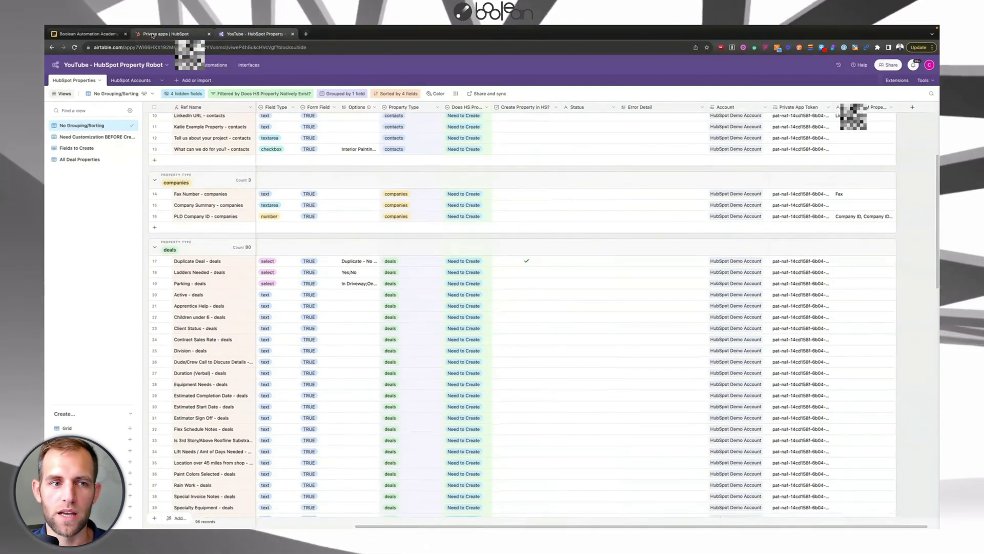
Step: View HubSpot's contact property groups under Settings > Properties > Groups, then return to Airtable
left_click(152, 35)
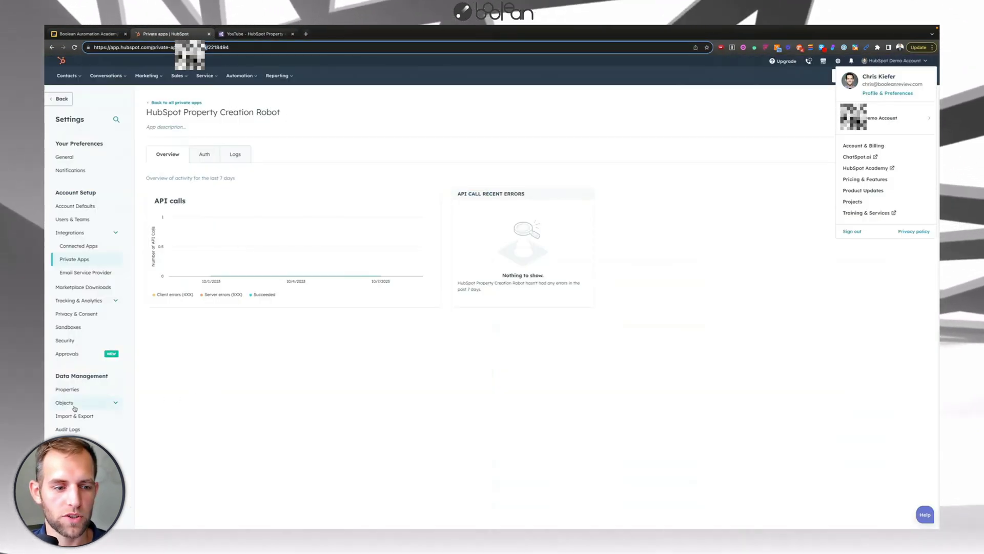
left_click(69, 389)
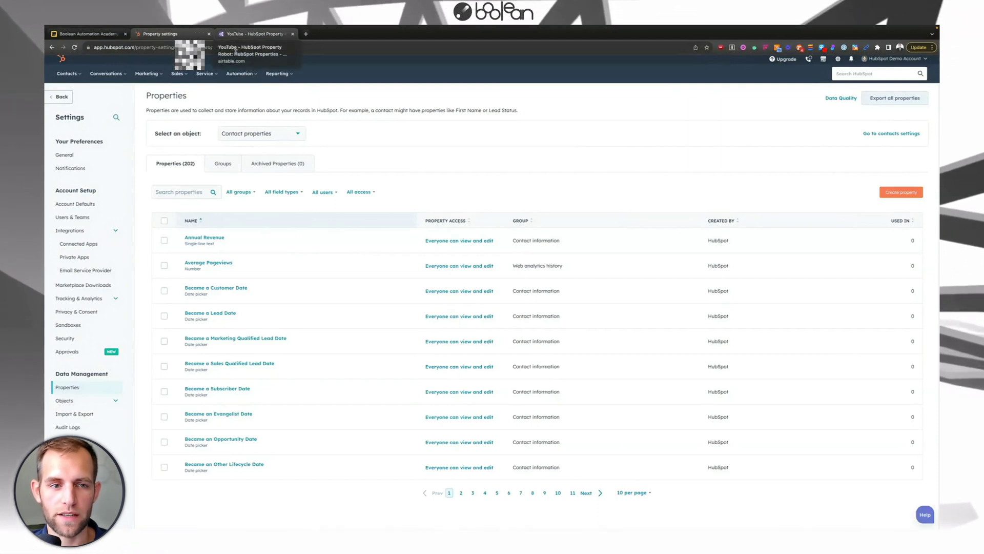
left_click(221, 163)
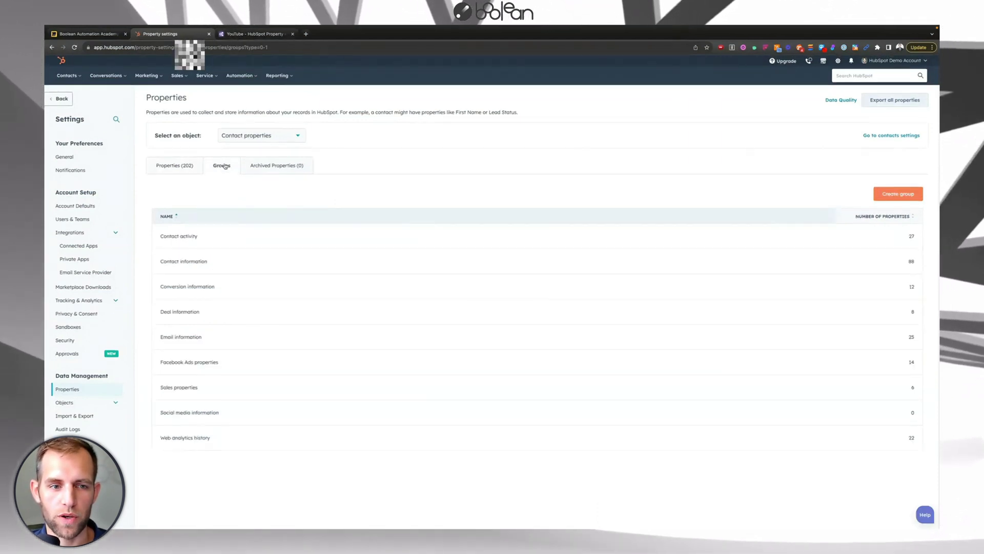
left_click(241, 34)
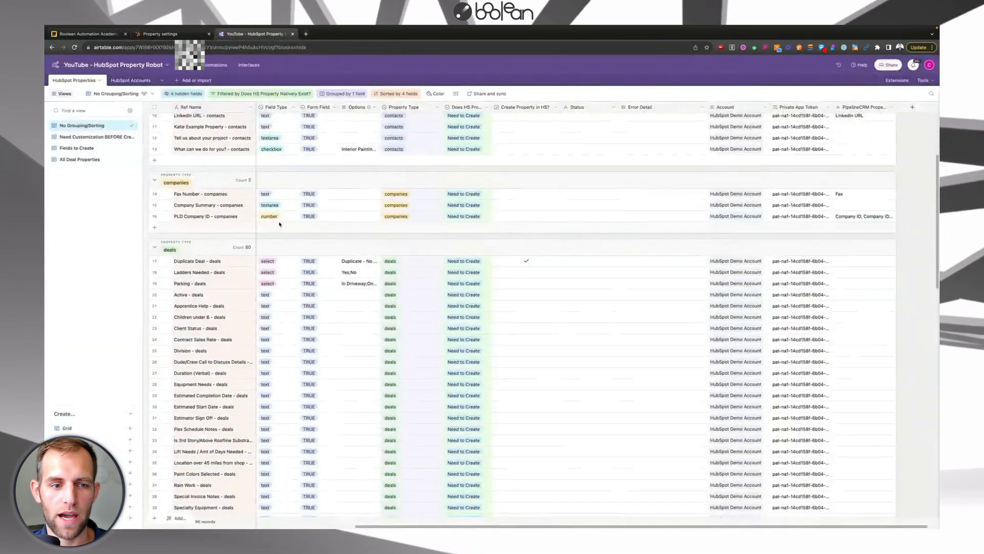
Step: Compare row 1's Group Name dropdown options with HubSpot's nine contact property groups
scroll(280, 224, "up", 3)
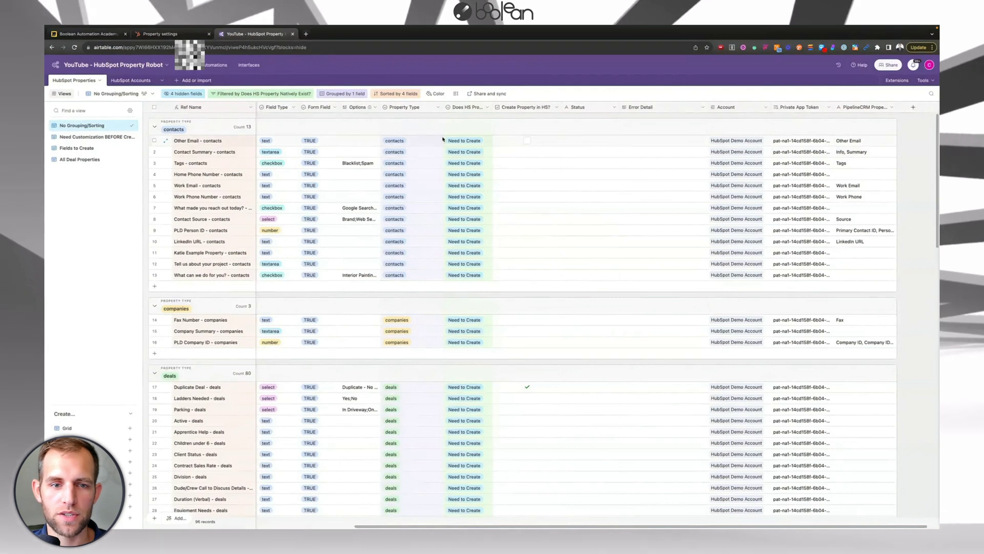
scroll(524, 387, "down", 1)
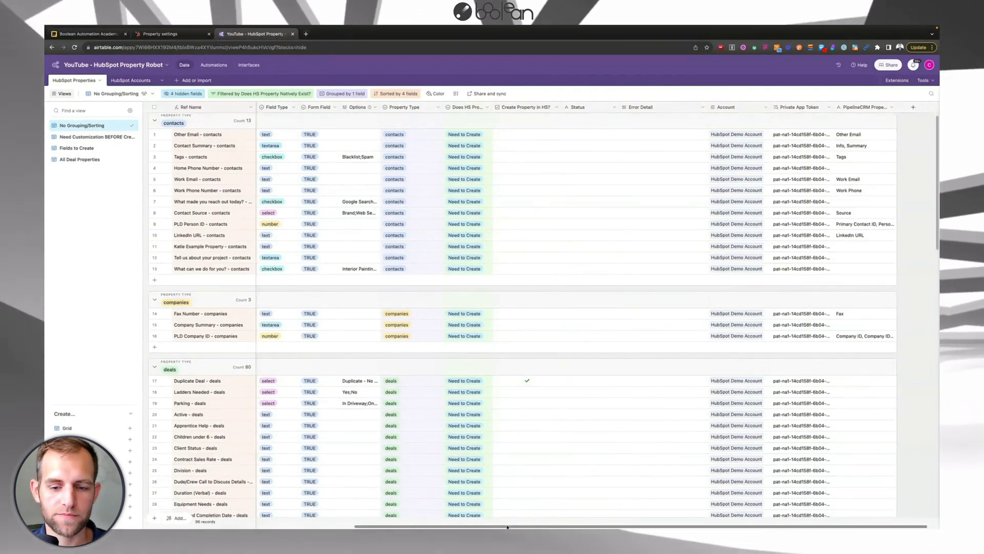
left_click_drag(507, 527, 380, 526)
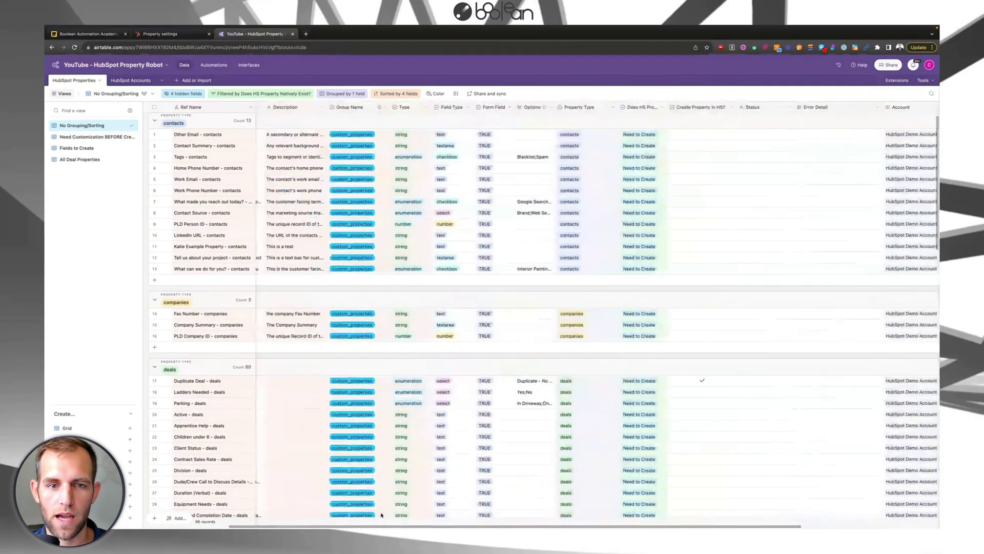
left_click(376, 136)
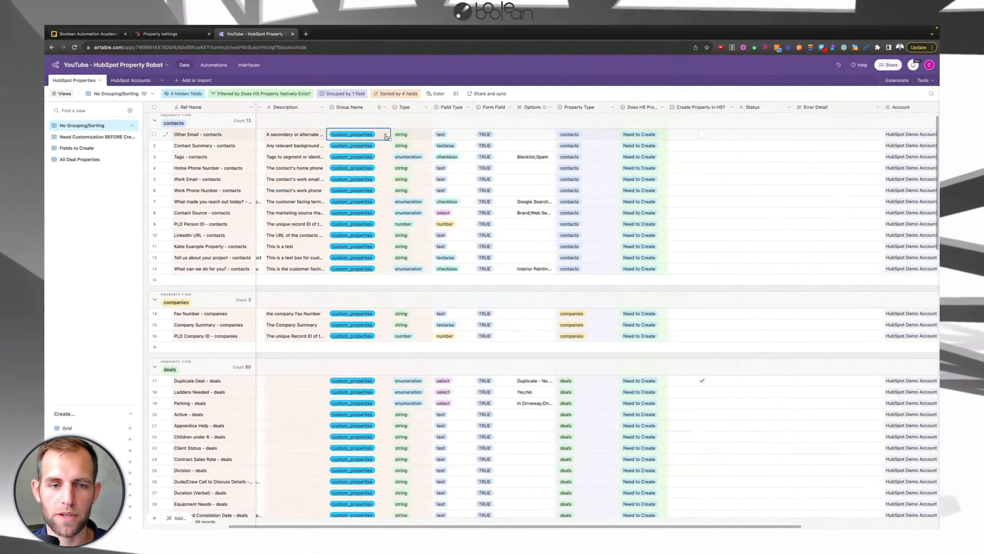
left_click(385, 137)
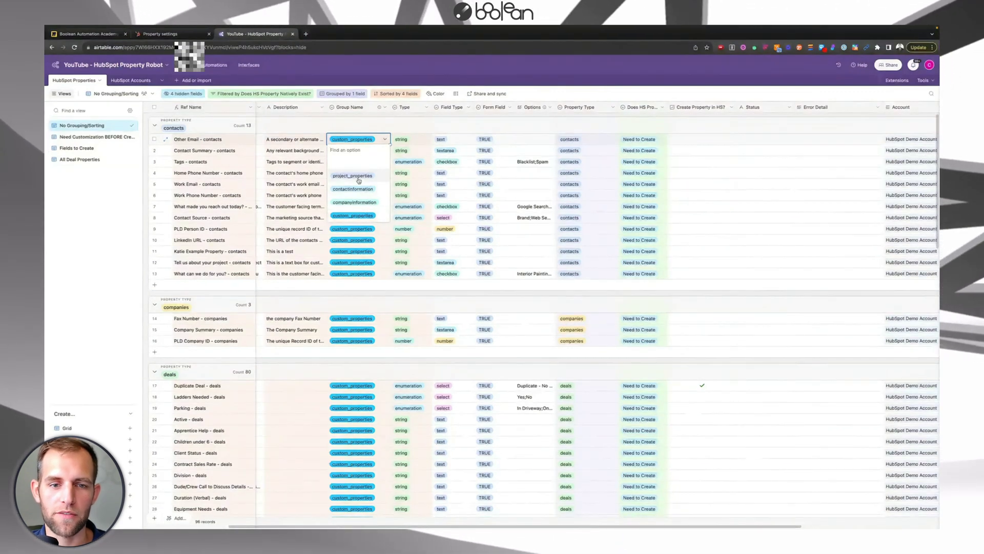
left_click(163, 34)
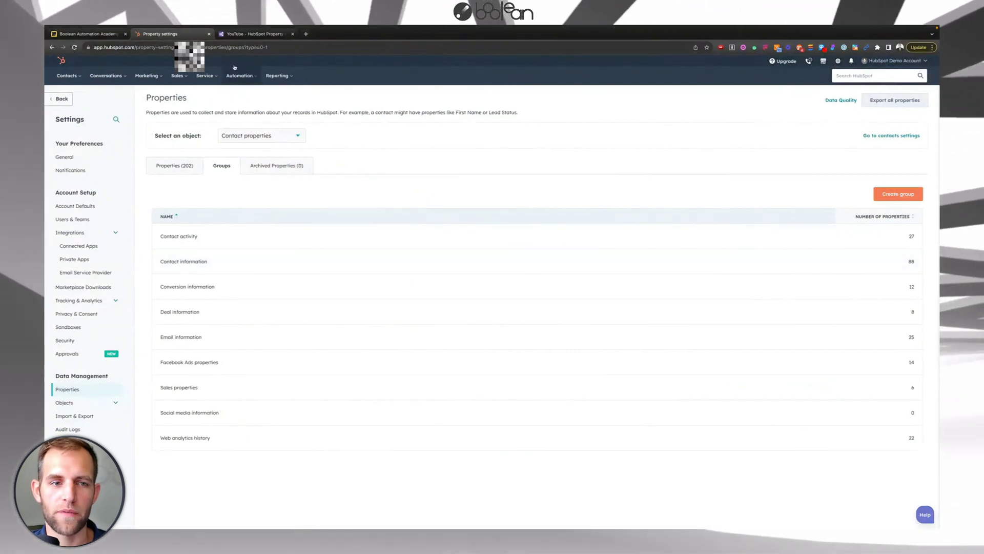
left_click(255, 34)
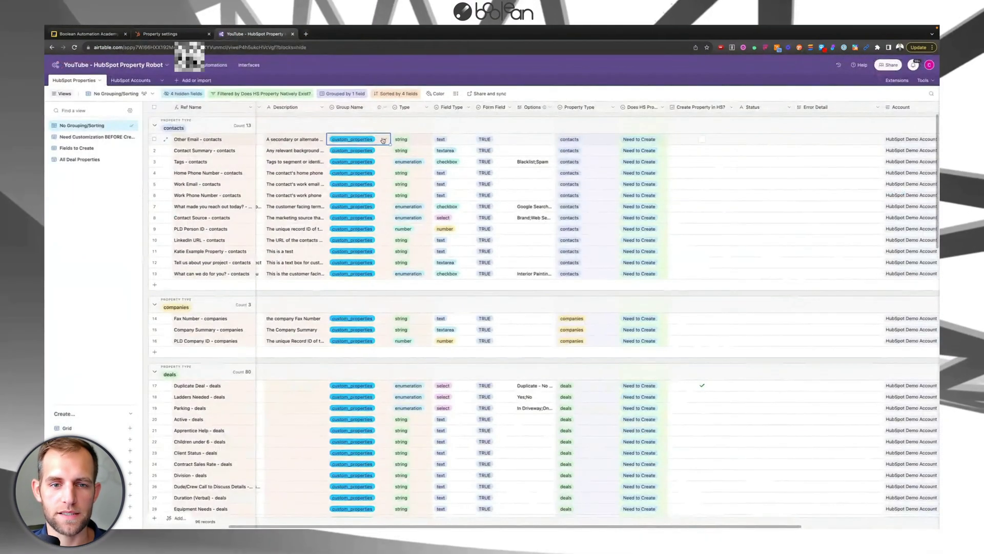
left_click(182, 34)
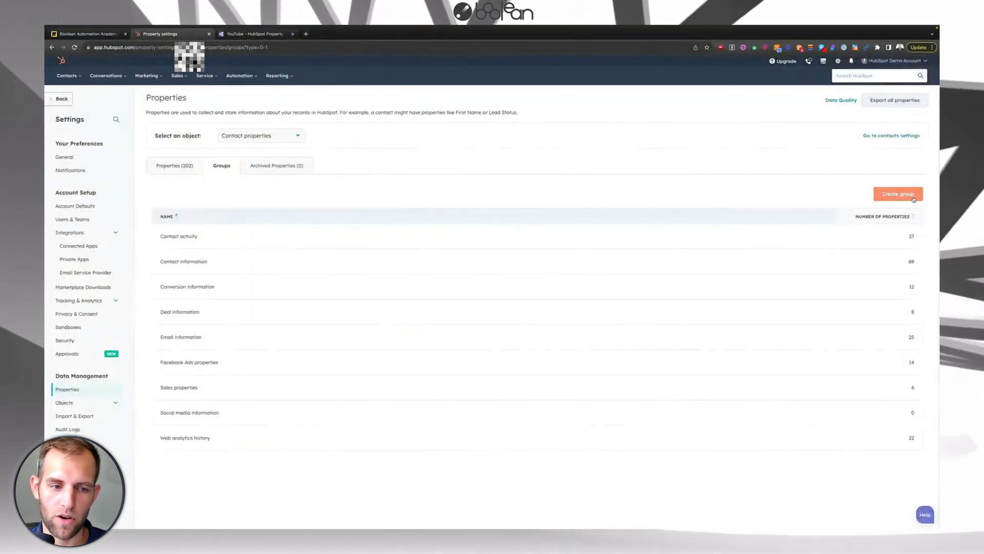
Step: Create a HubSpot contact property group named 'Custom Properties', then return to Airtable
left_click(916, 197)
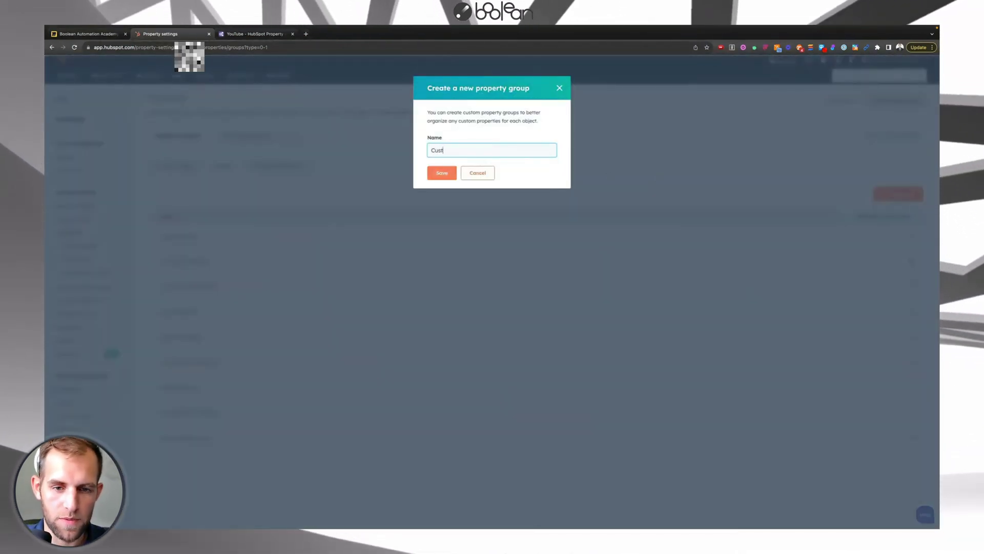
type("Custom Properties")
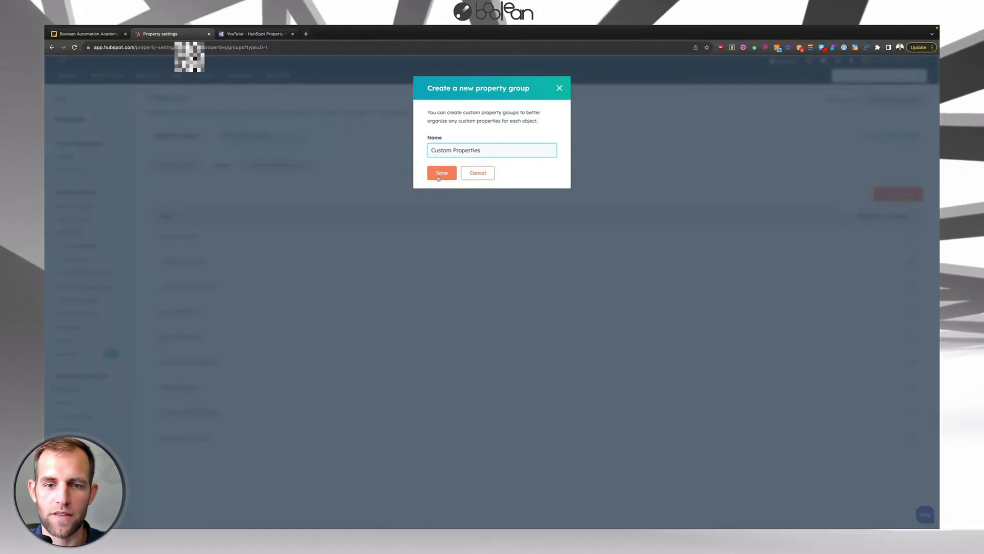
key("Return")
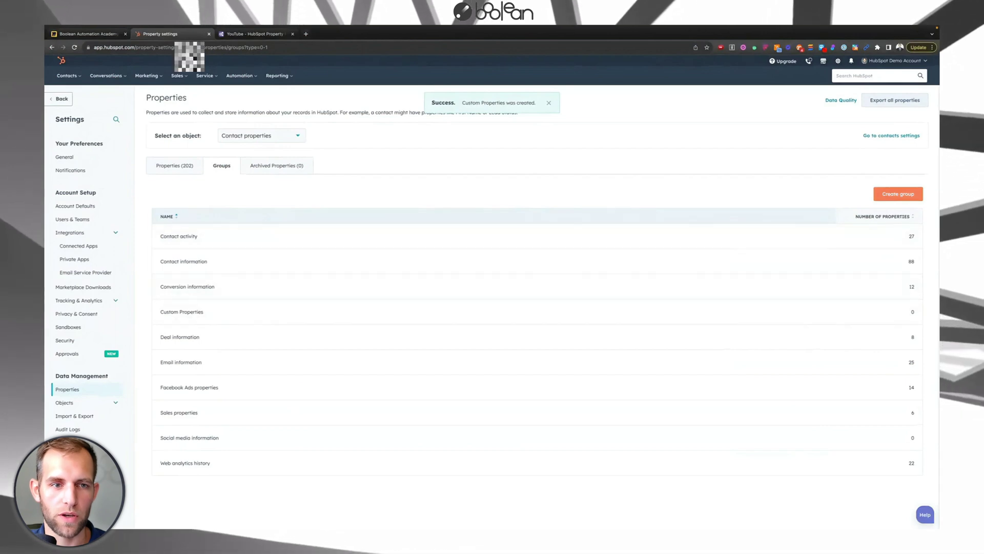
left_click(225, 34)
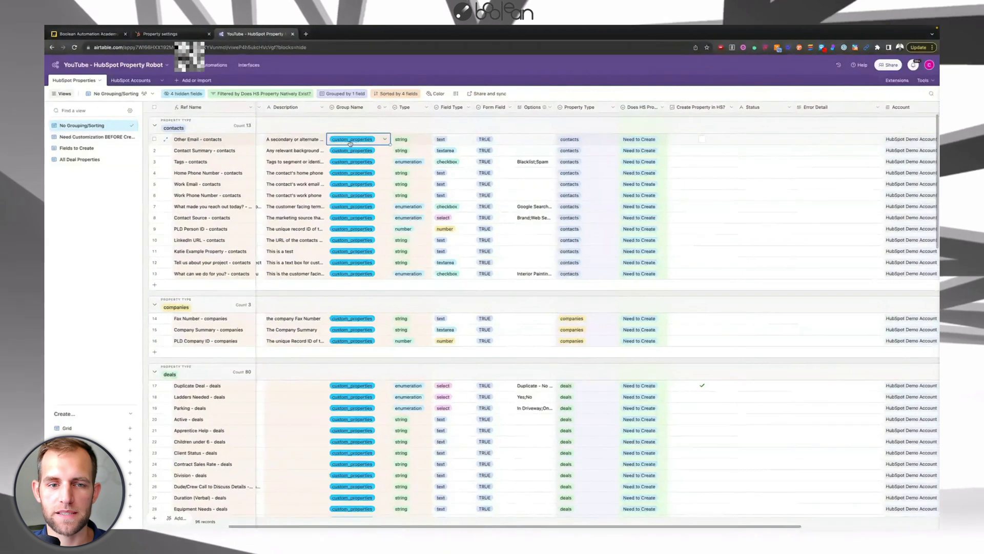
left_click(174, 34)
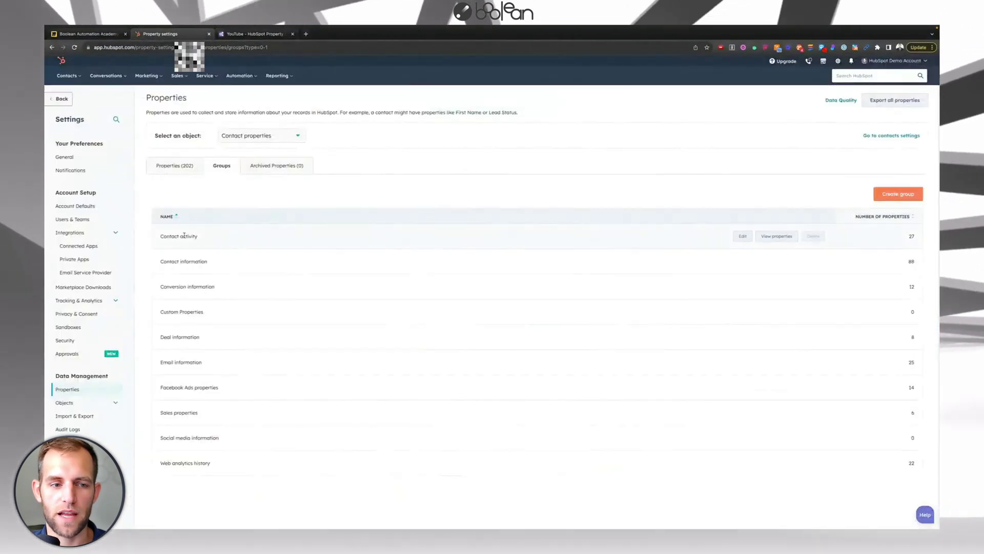
key("ctrl+Tab")
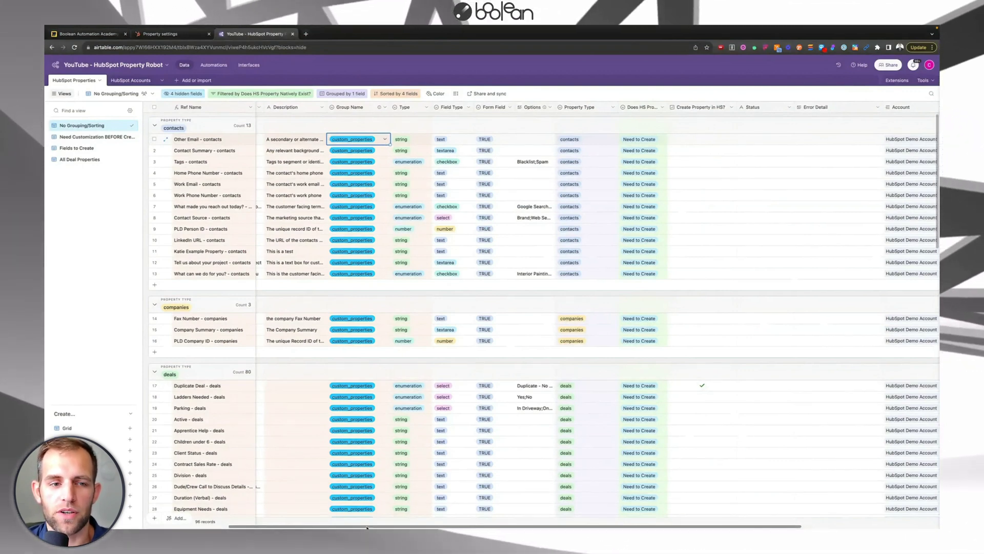
left_click_drag(366, 526, 291, 525)
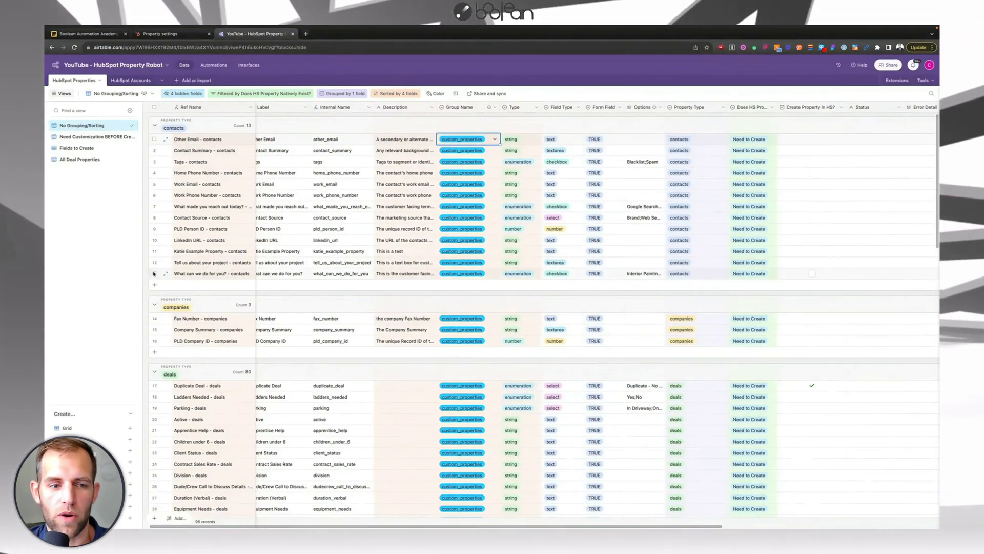
left_click(224, 272)
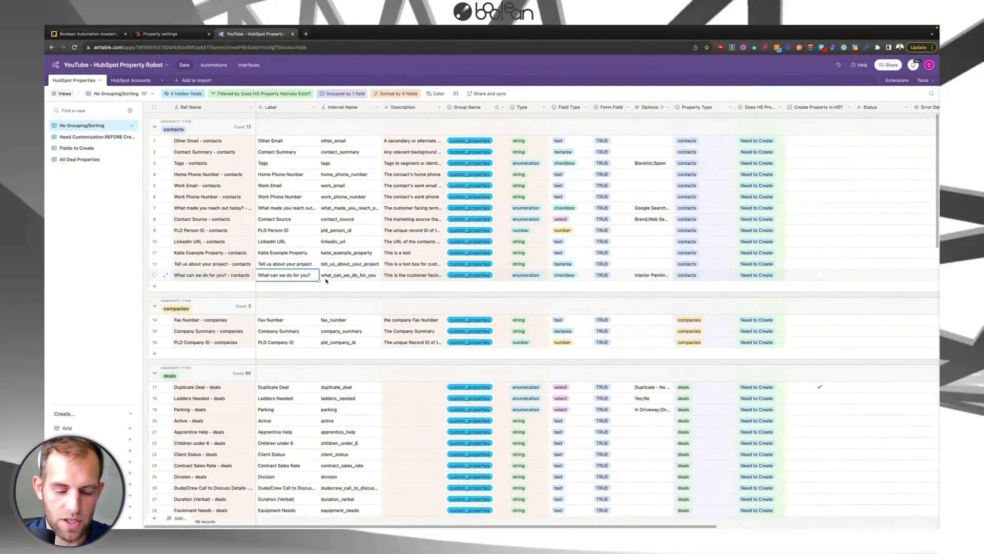
key("Down")
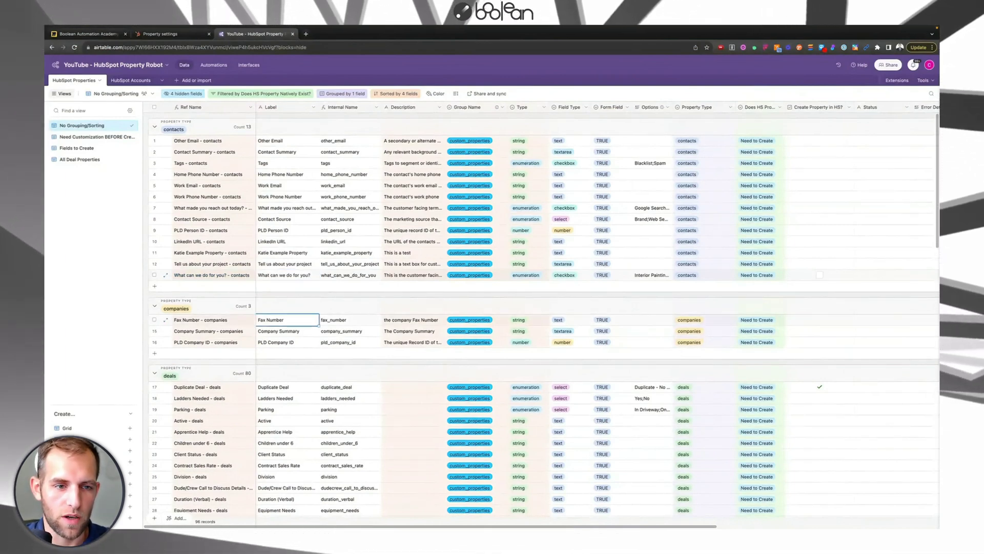
Step: Add a new contacts record labelled 'Maiden Name'
left_click(295, 277)
key("shift+Return")
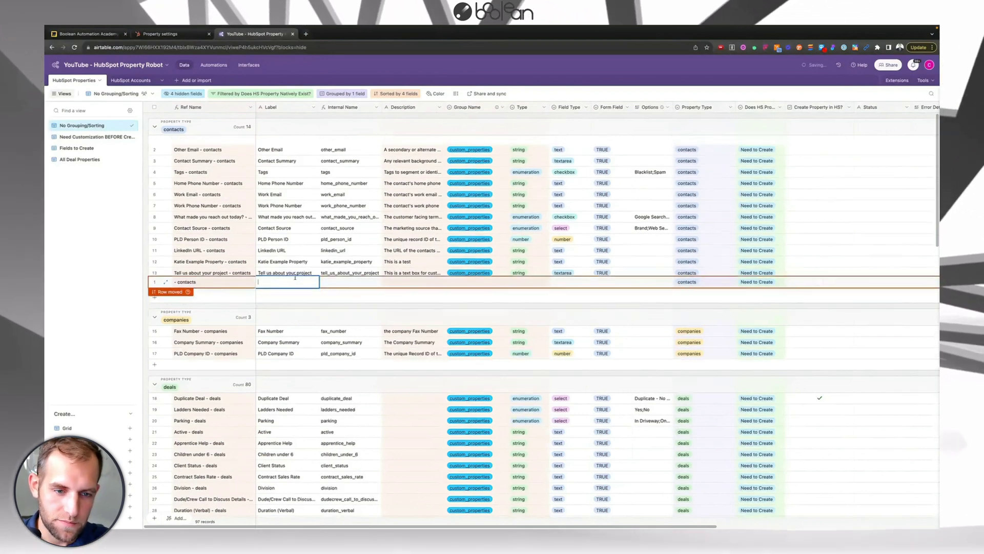
type("Maide")
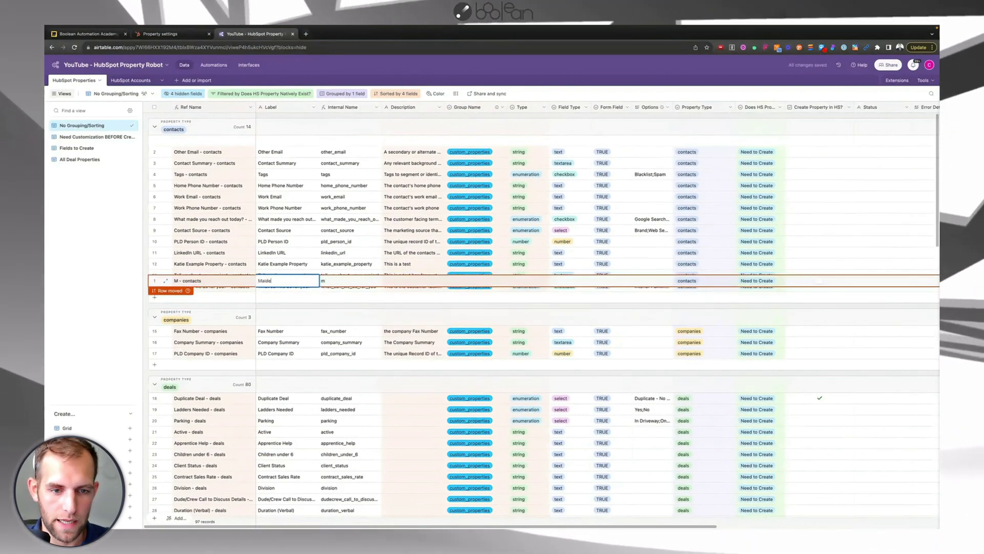
type("n Name")
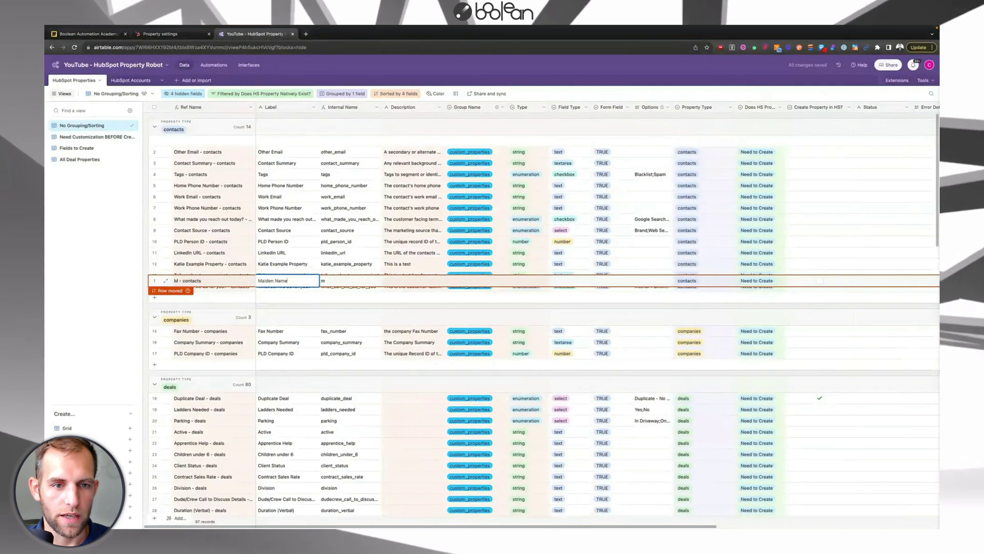
left_click(413, 281)
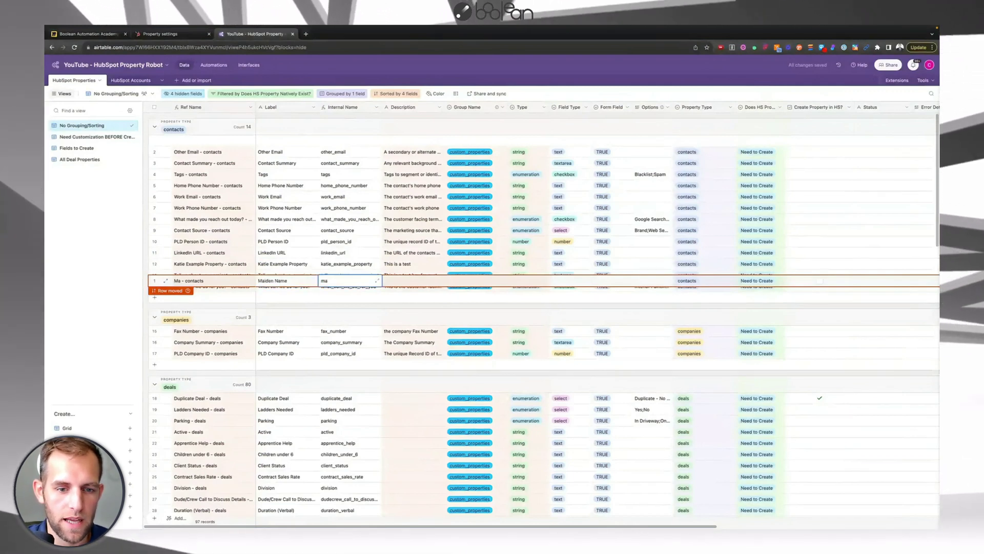
Step: Give the Maiden Name row the description 'The contacts Maiden Name'
key("Up")
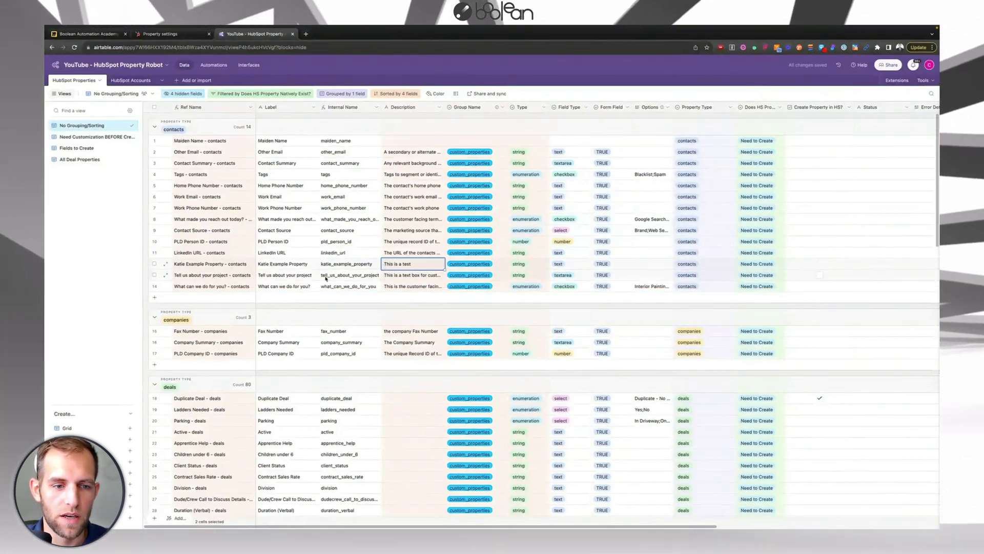
scroll(317, 141, "up", 1)
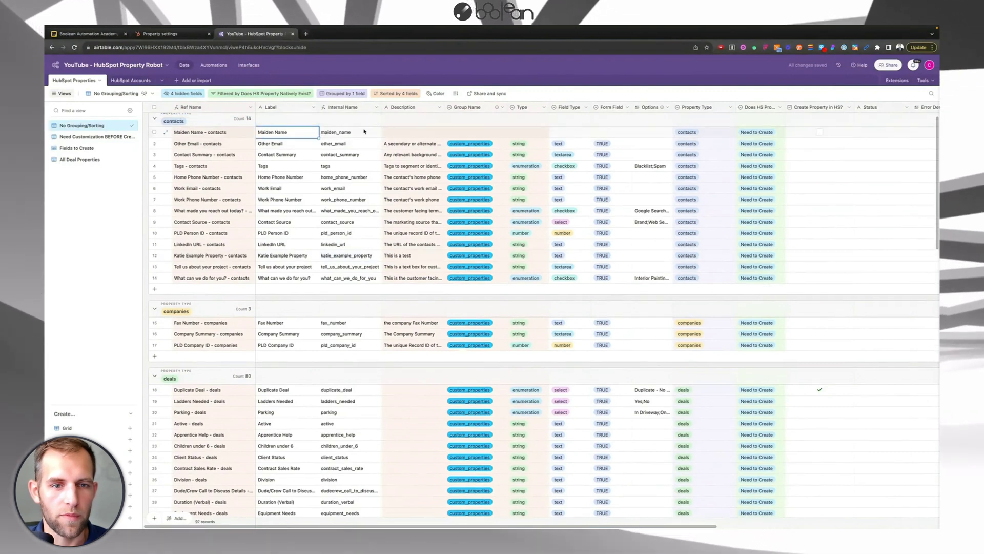
left_click(339, 133)
left_click(393, 134)
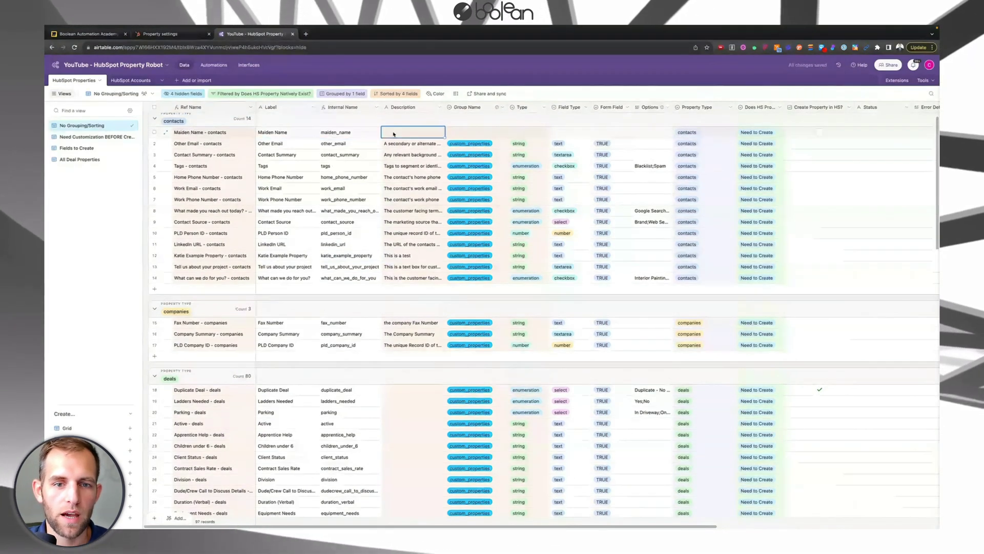
type("Th")
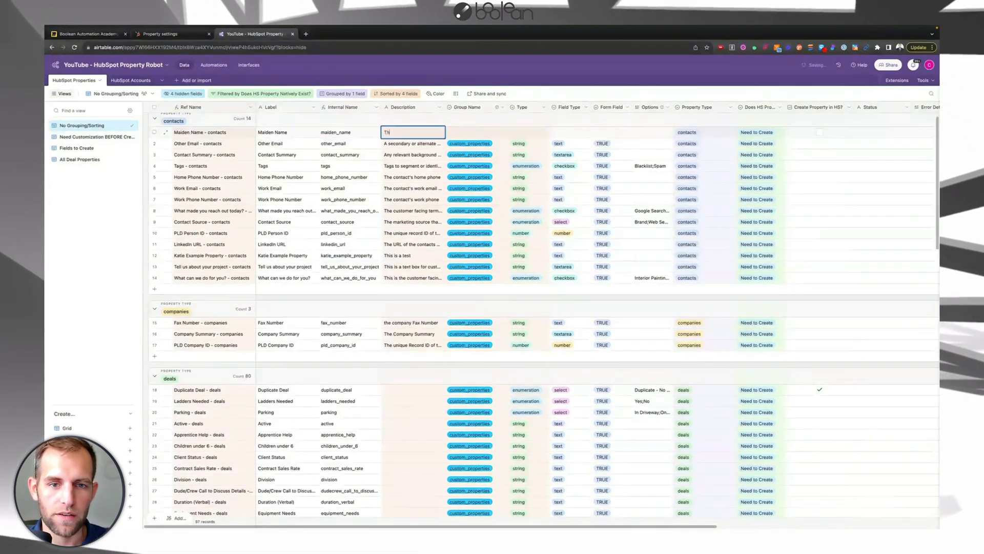
type("e contacts M")
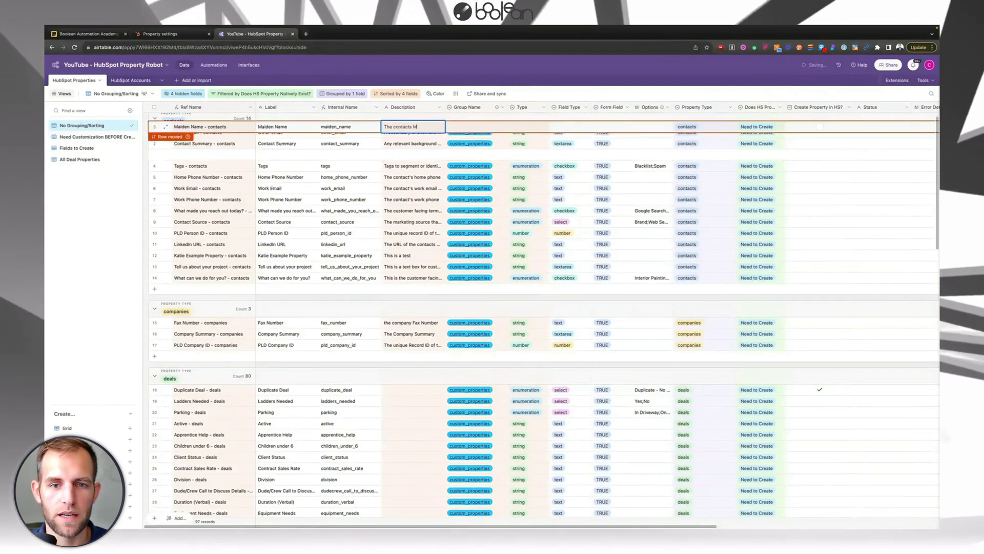
type("aident Name")
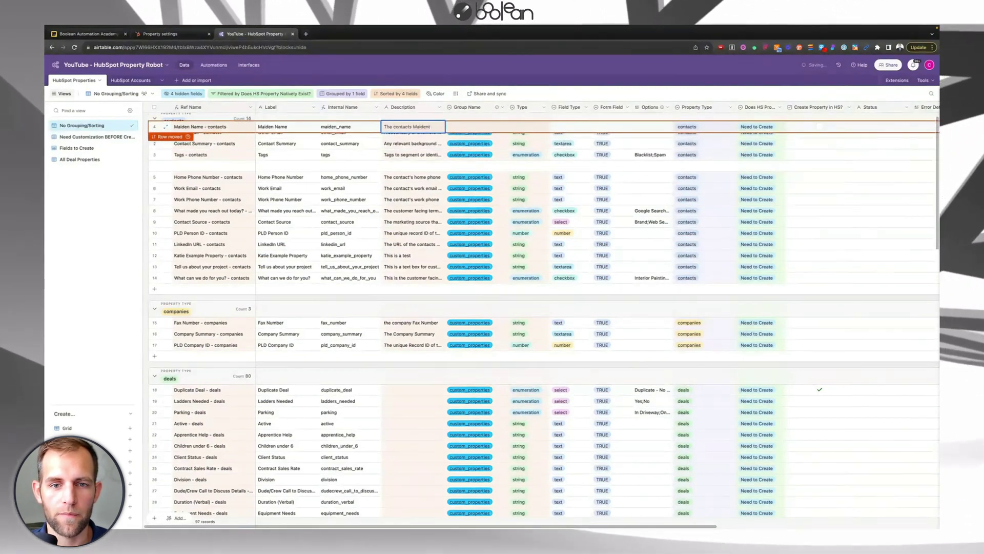
key("Return")
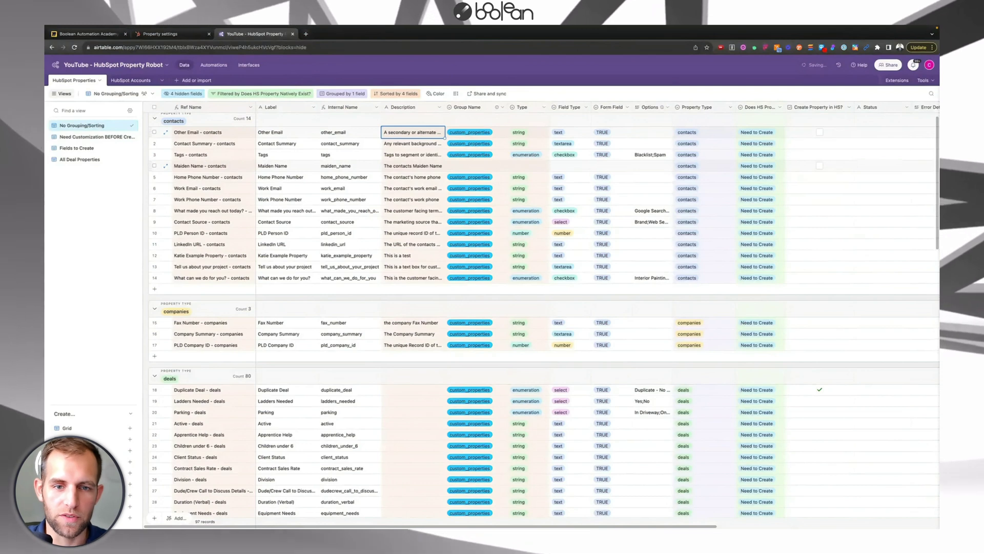
left_click(431, 200)
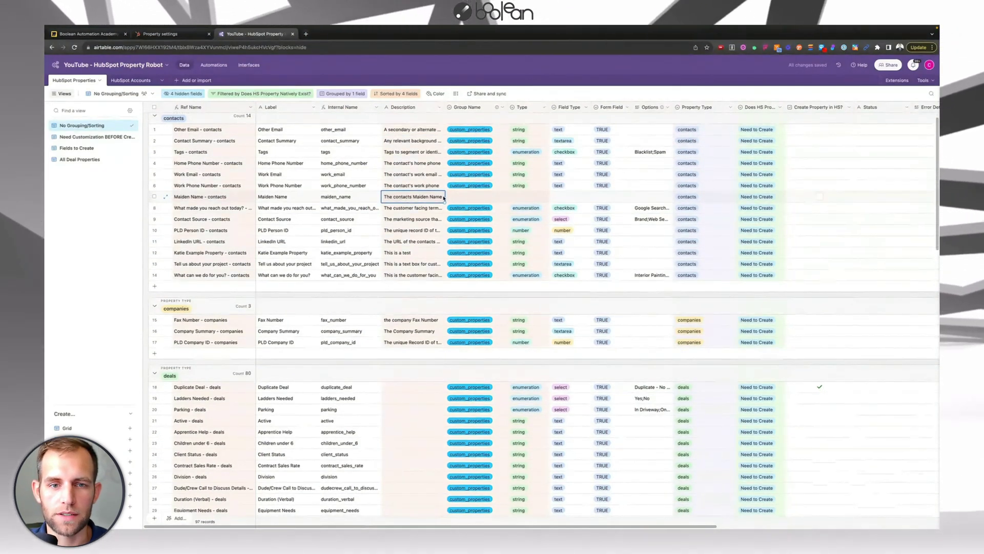
Step: Set the Maiden Name row's group to custom_properties and its type to string
scroll(405, 199, "down", 1)
left_click(469, 198)
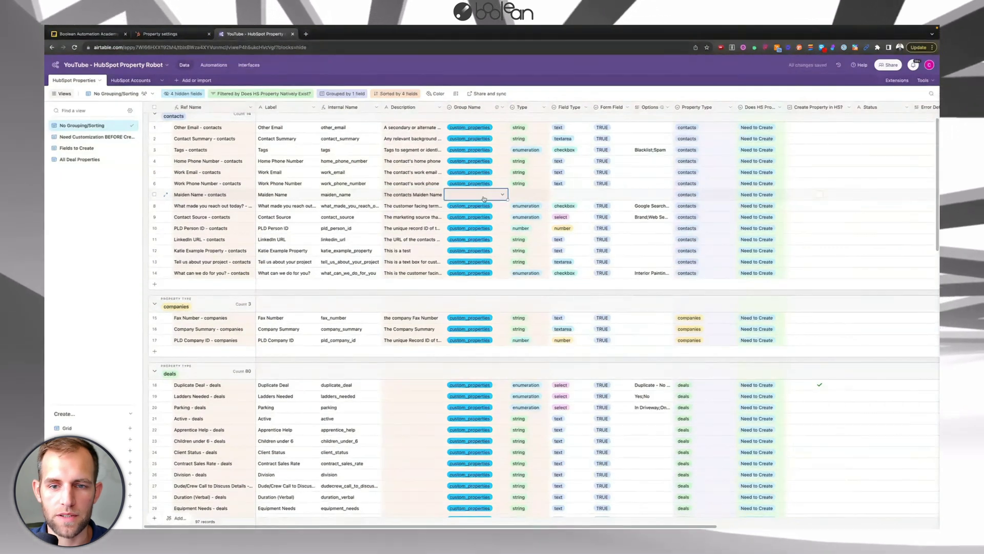
left_click(500, 198)
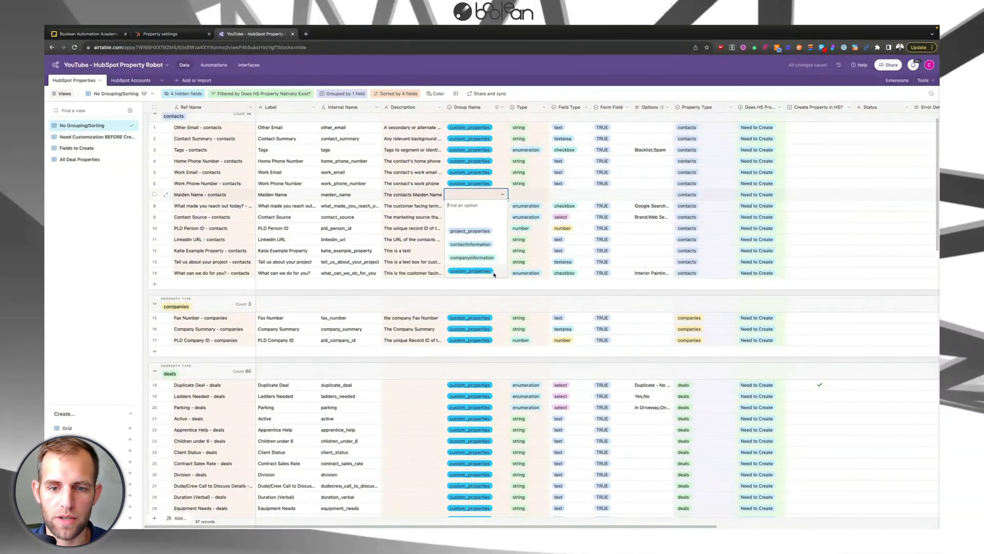
left_click(471, 271)
left_click(526, 195)
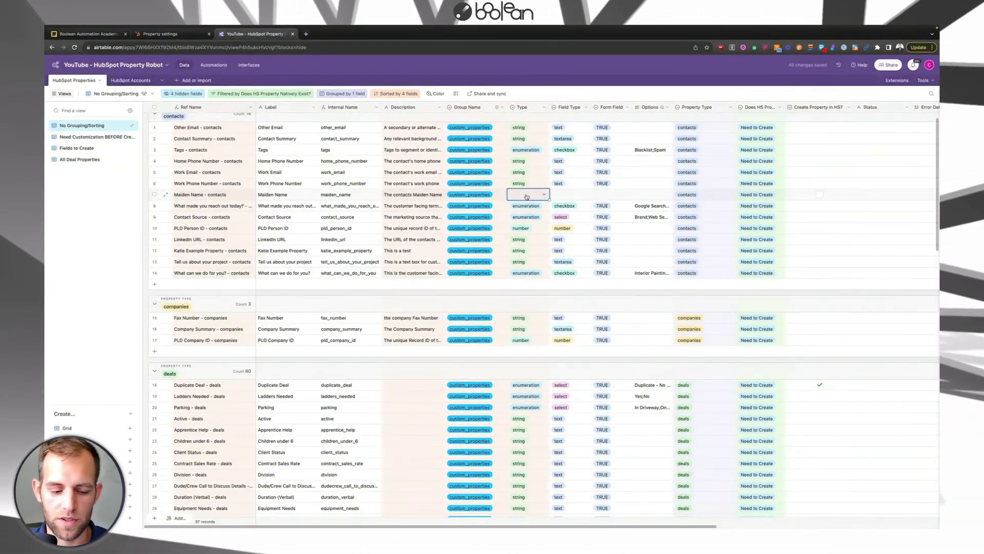
left_click(526, 196)
left_click(531, 224)
Step: Set the Maiden Name field type to text and Form Field to TRUE
left_click(565, 194)
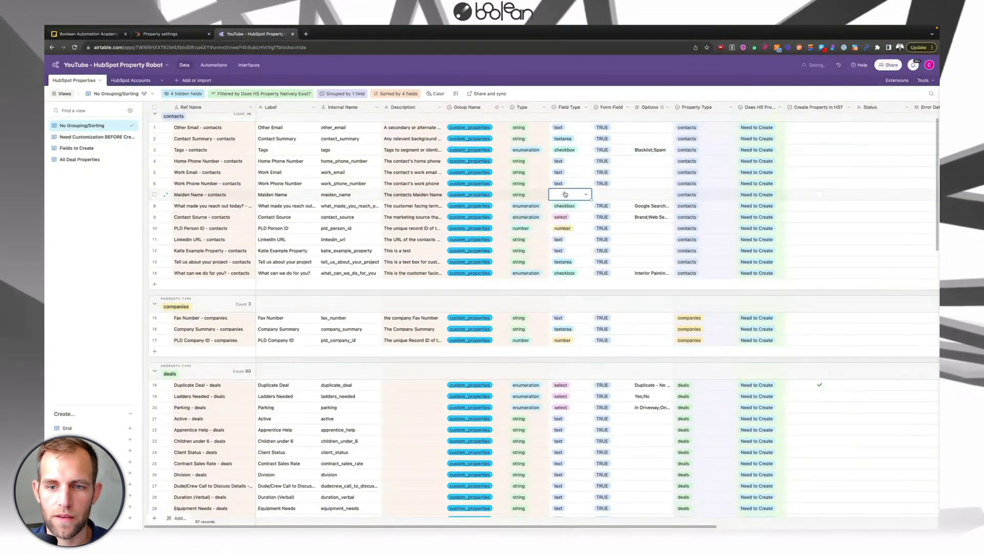
left_click(565, 194)
left_click(566, 224)
left_click(605, 196)
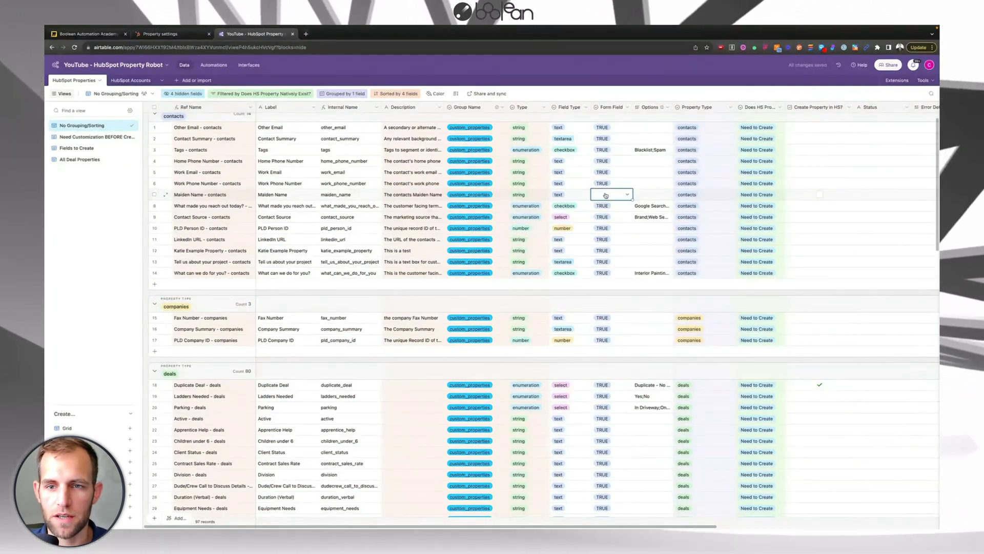
left_click(605, 195)
left_click(624, 227)
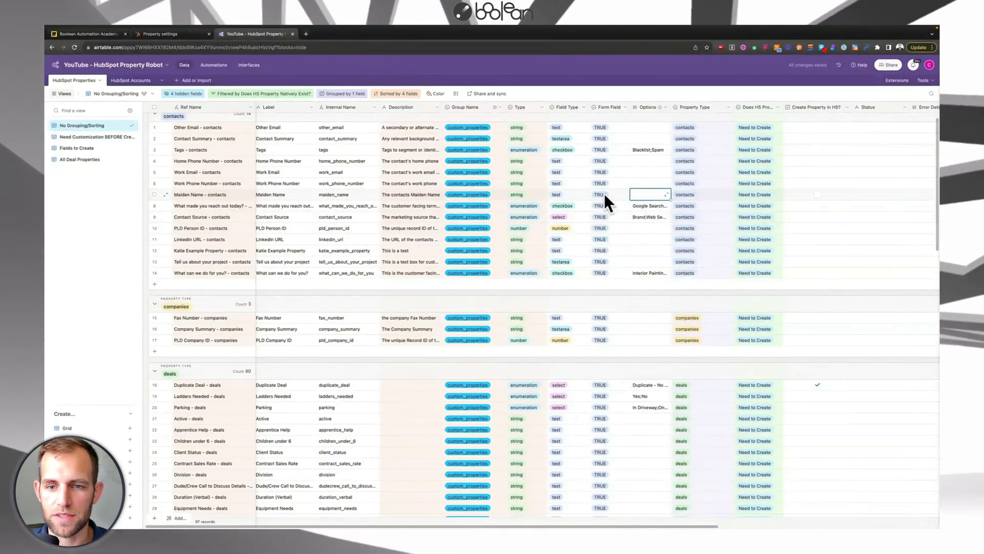
scroll(689, 201, "right", 5)
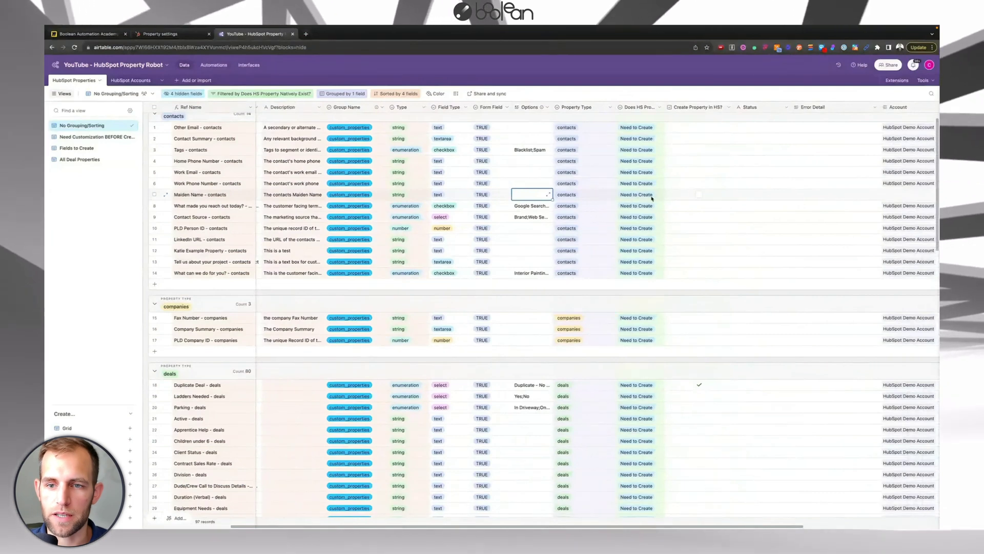
scroll(653, 198, "right", 3)
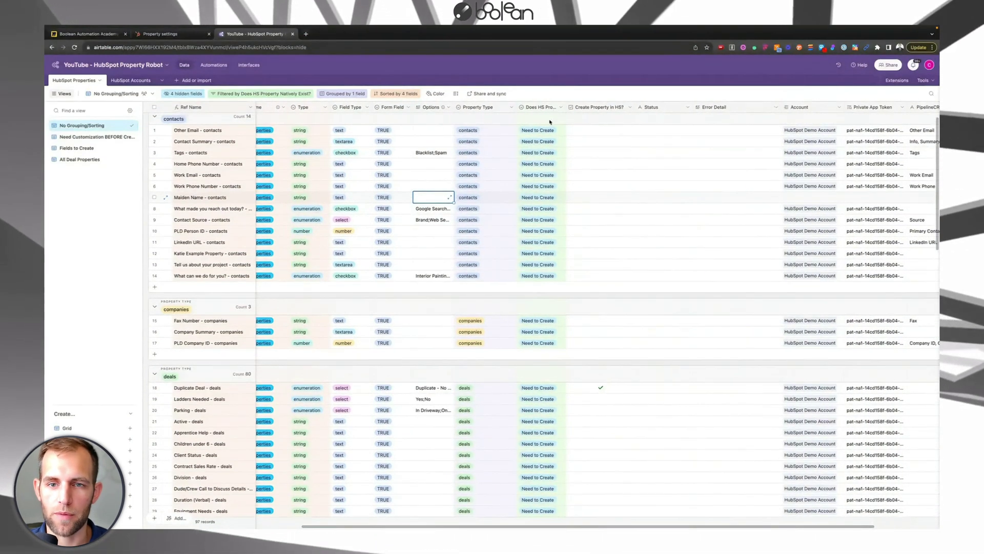
scroll(539, 211, "down", 1)
scroll(538, 211, "up", 1)
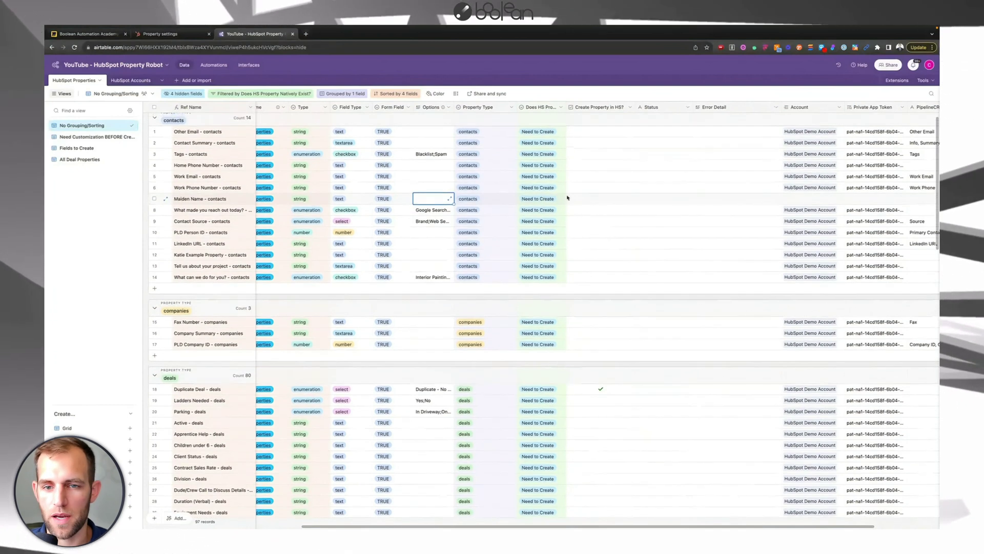
scroll(551, 203, "down", 1)
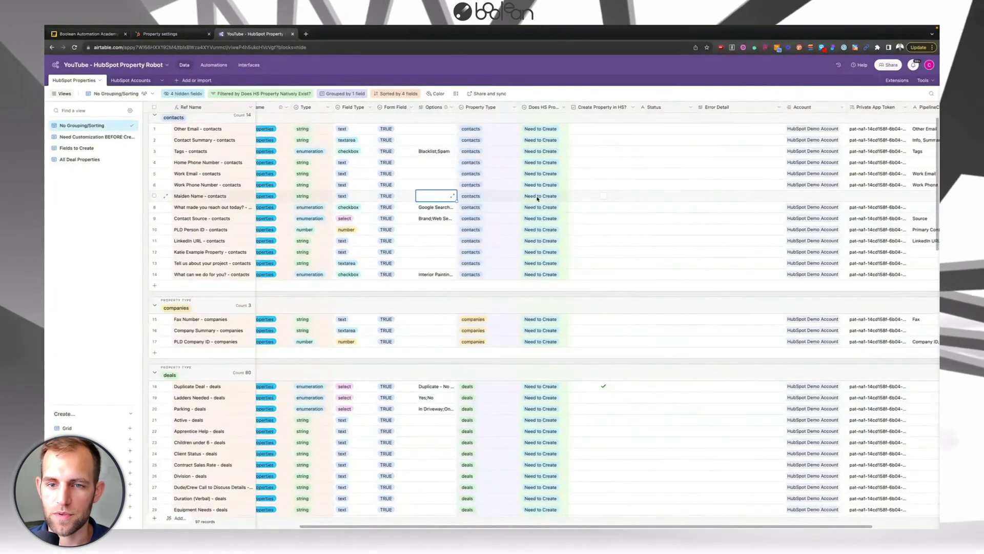
Step: Link Maiden Name to HubSpot Demo Account and tick Create Property in HS?, yielding Success
left_click(802, 196)
left_click(792, 196)
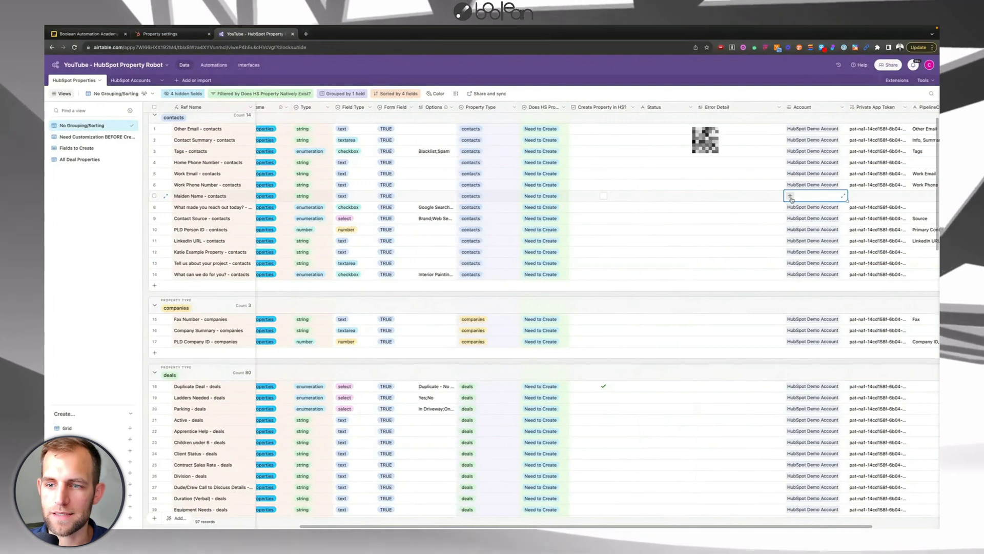
left_click(759, 136)
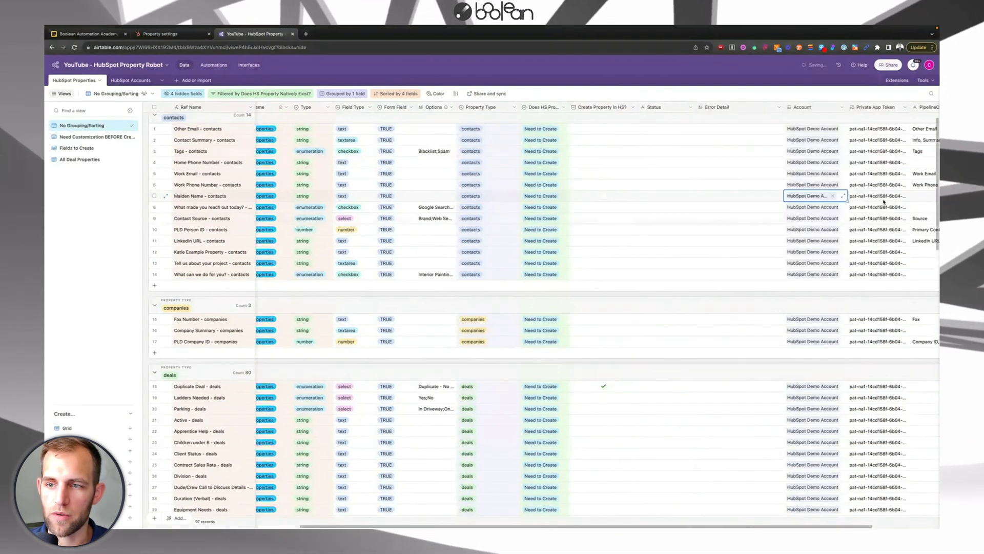
scroll(877, 206, "right", 1)
scroll(876, 206, "right", 1)
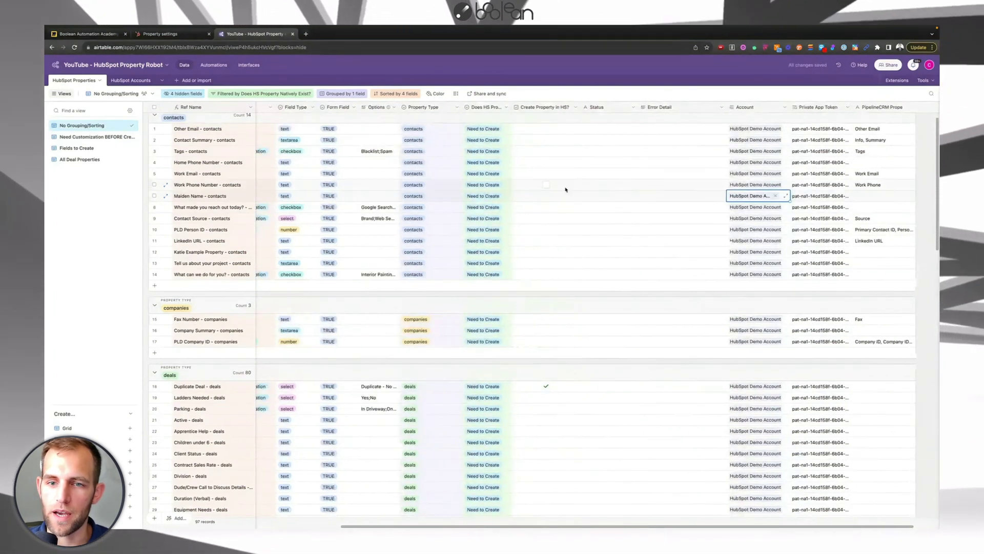
left_click(546, 196)
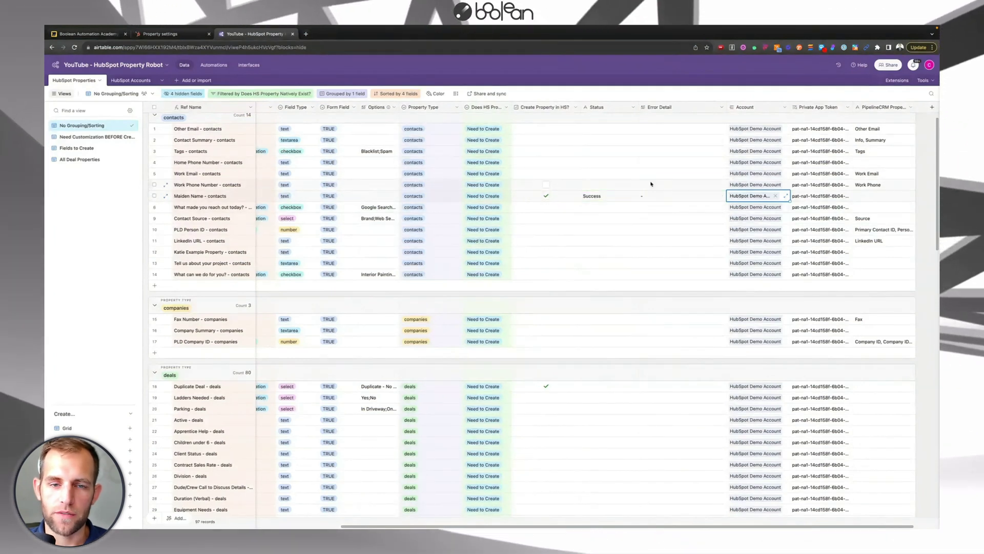
key("ctrl+shift+Tab")
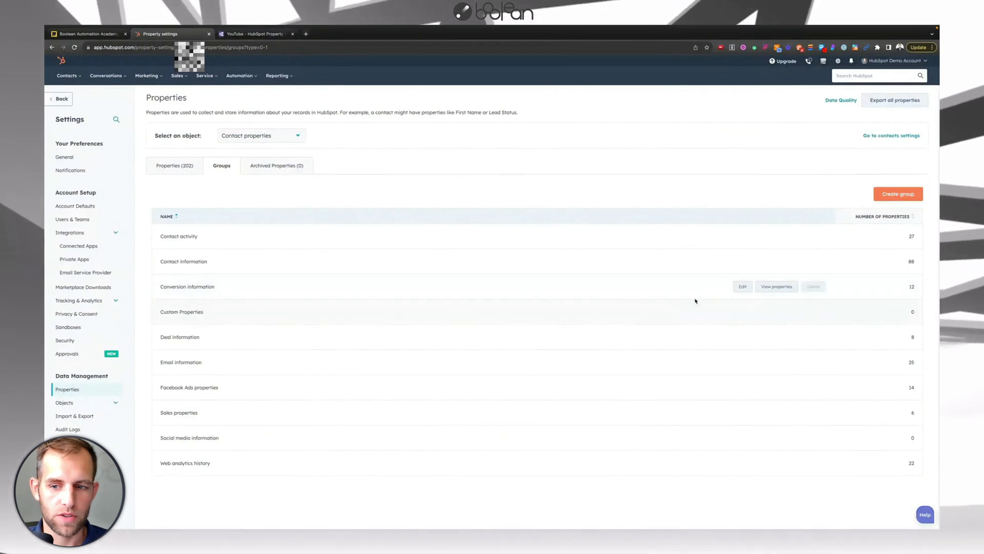
Step: Filter HubSpot contact properties to Custom Properties and inspect the new Maiden Name property
left_click(173, 165)
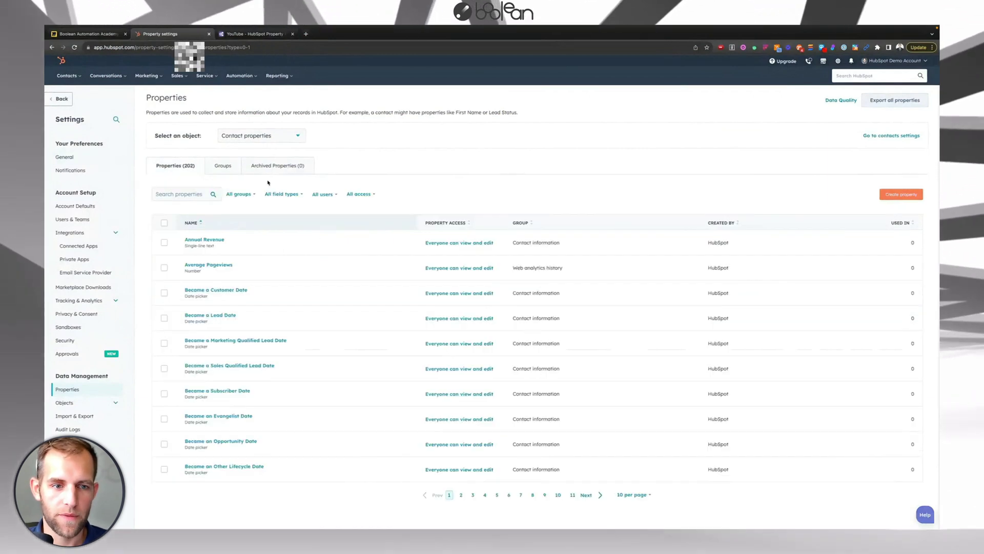
left_click(239, 193)
left_click(239, 289)
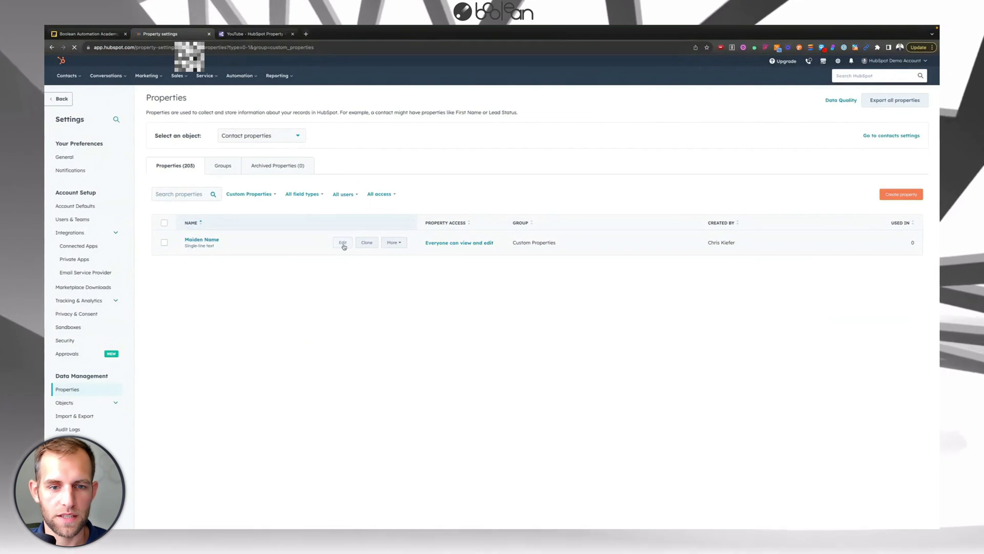
left_click(343, 242)
left_click(664, 140)
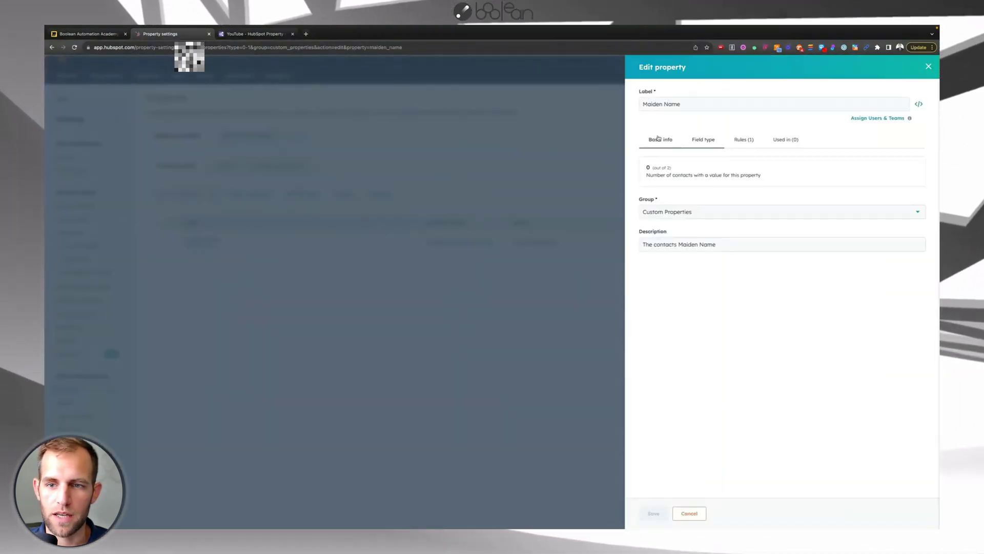
left_click(925, 67)
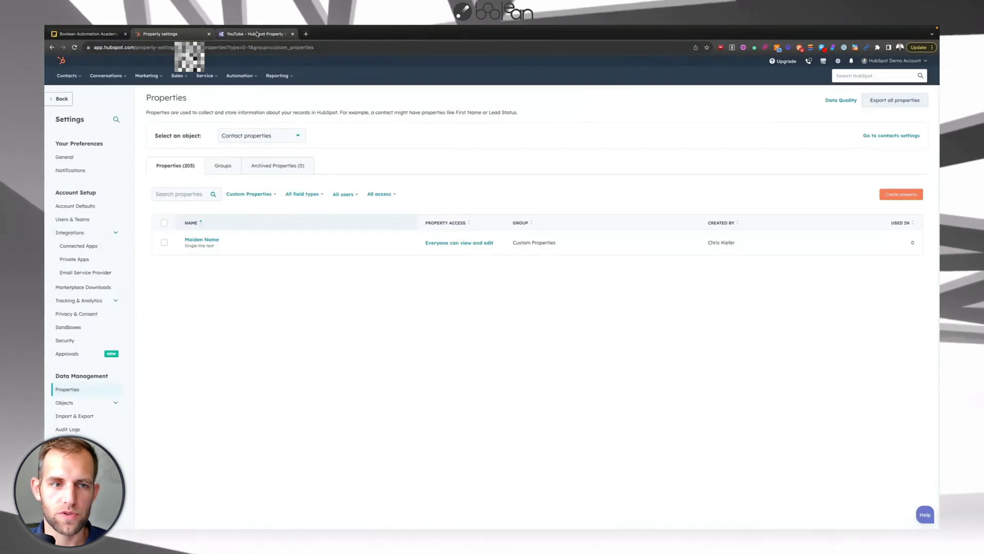
left_click(256, 34)
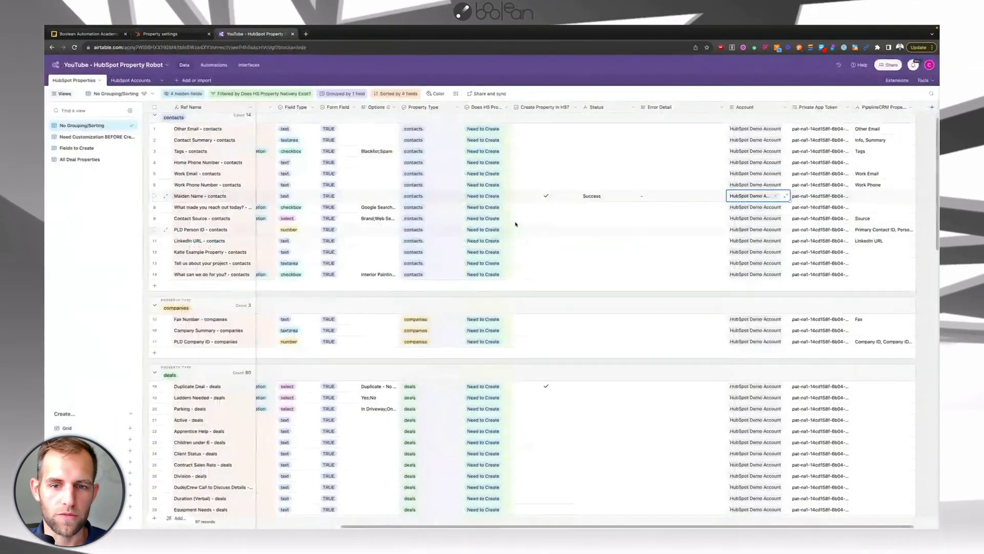
Step: Tick Create Property in HS? for contact rows 3–6 and 8–11
left_click(546, 151)
left_click(546, 162)
left_click(546, 173)
left_click(546, 185)
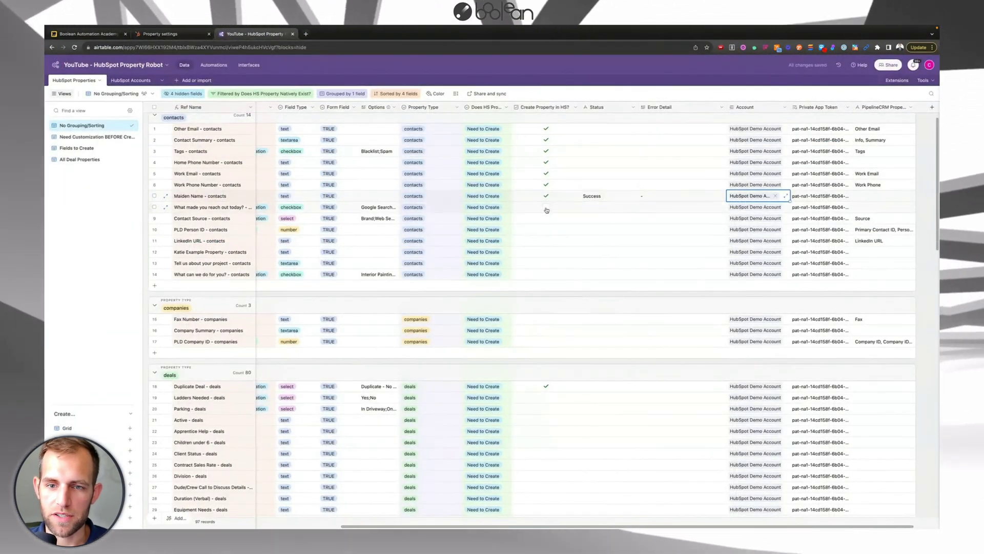
left_click(546, 207)
left_click(547, 218)
left_click(546, 230)
left_click(547, 241)
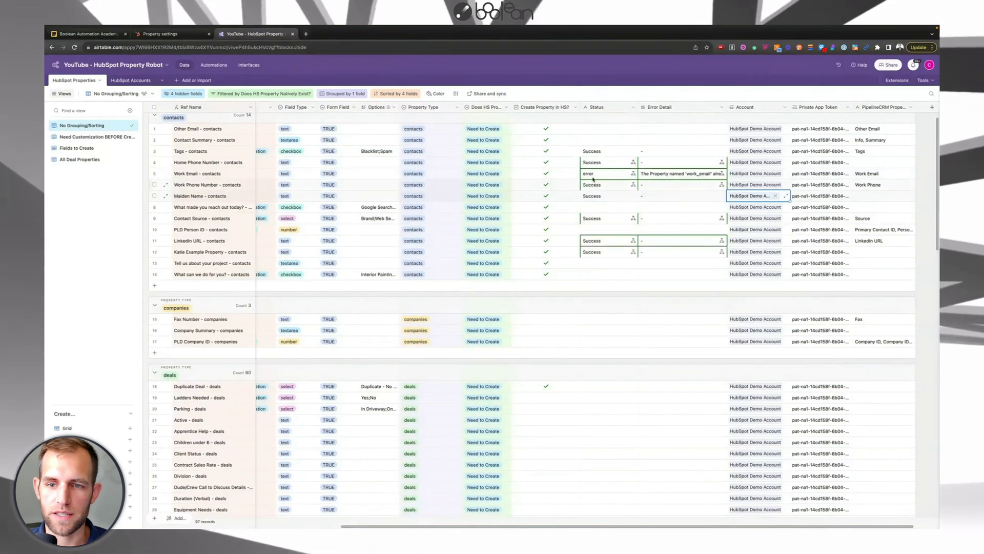
Step: Widen the Error Detail column and clear Maiden Name's status to rerun it
left_click(647, 176)
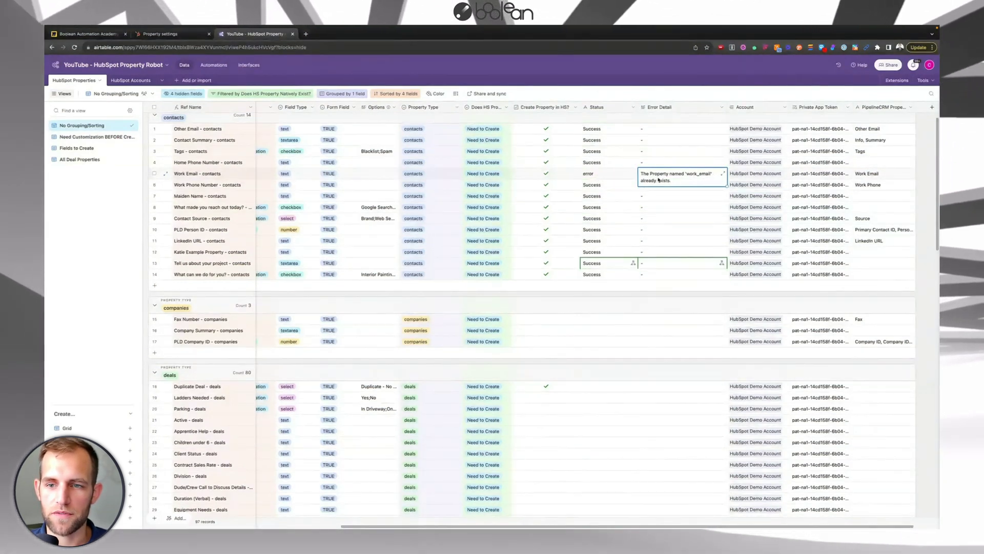
left_click_drag(727, 106, 751, 106)
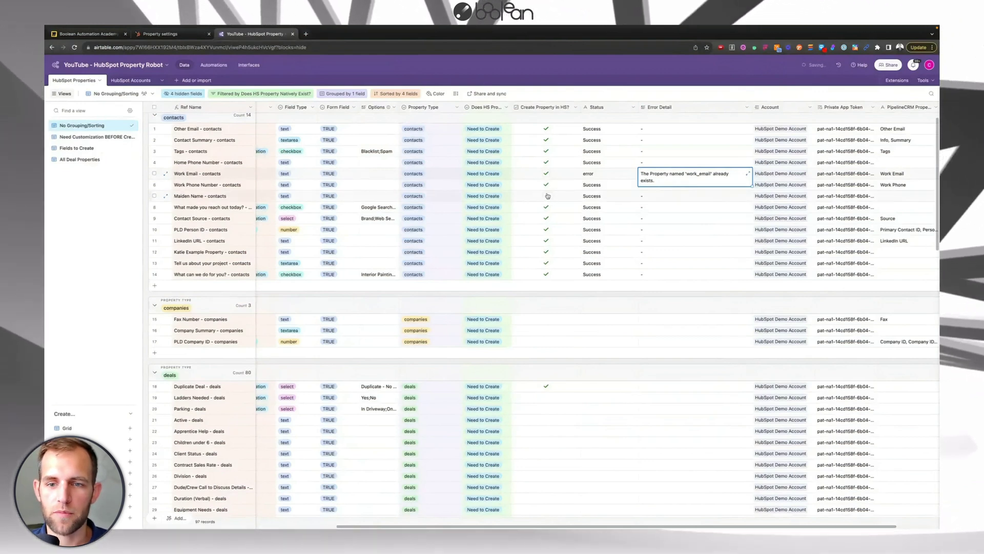
left_click_drag(547, 195, 633, 197)
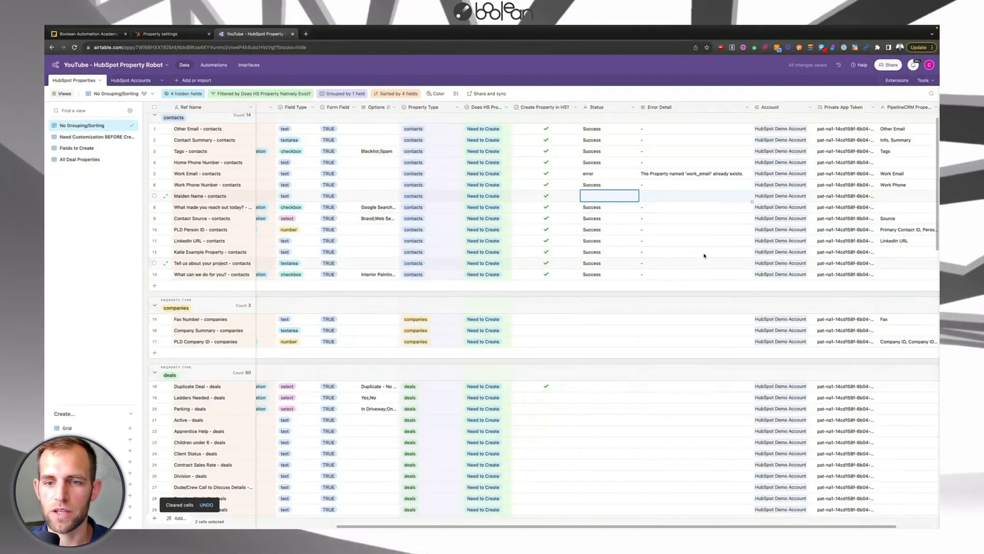
left_click(718, 232)
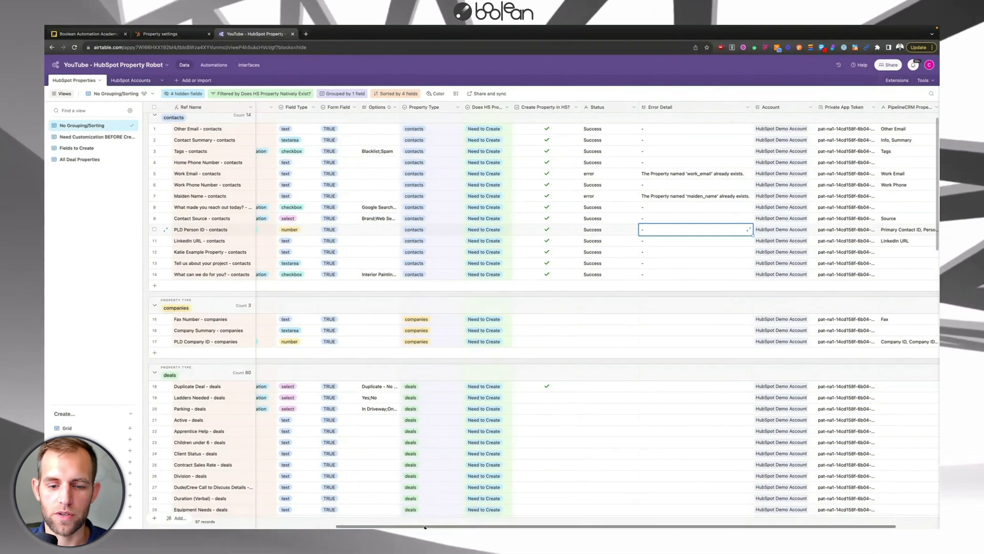
left_click_drag(425, 527, 236, 527)
Step: Relabel the Work Email property as 'Work Email 2'
left_click(279, 173)
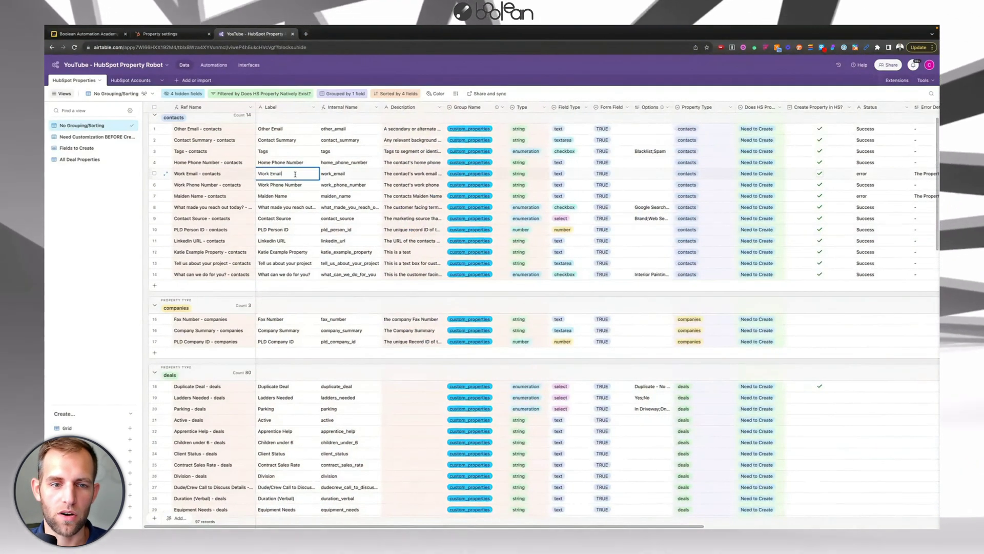
key("Return")
type("2")
key("Return")
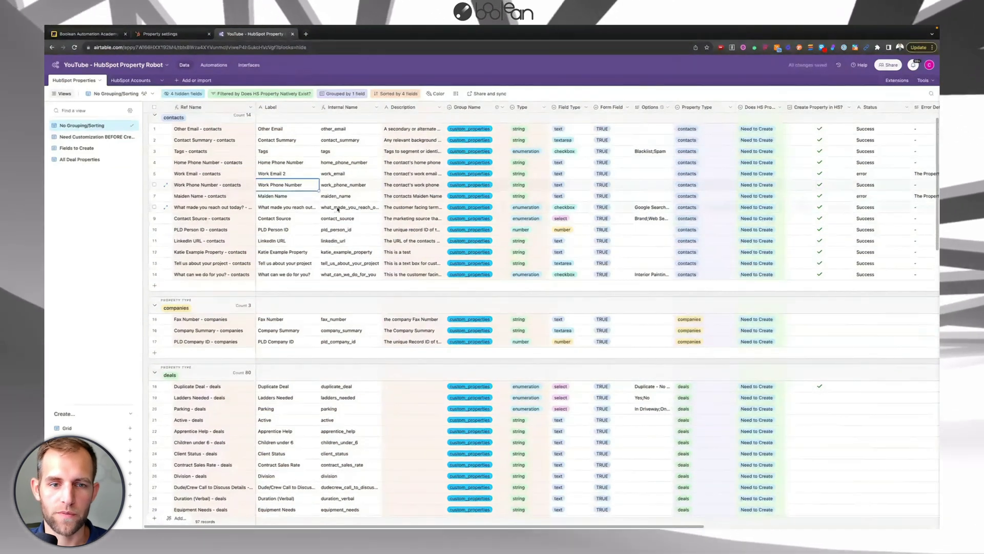
Step: Clear Work Email's error status so it reruns and reads Success
scroll(331, 182, "right", 1)
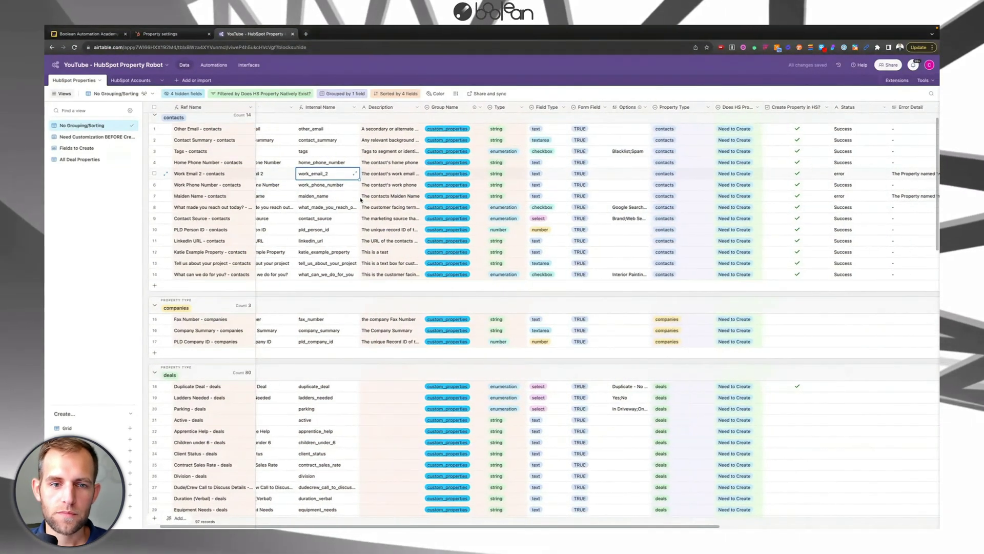
scroll(361, 198, "right", 5)
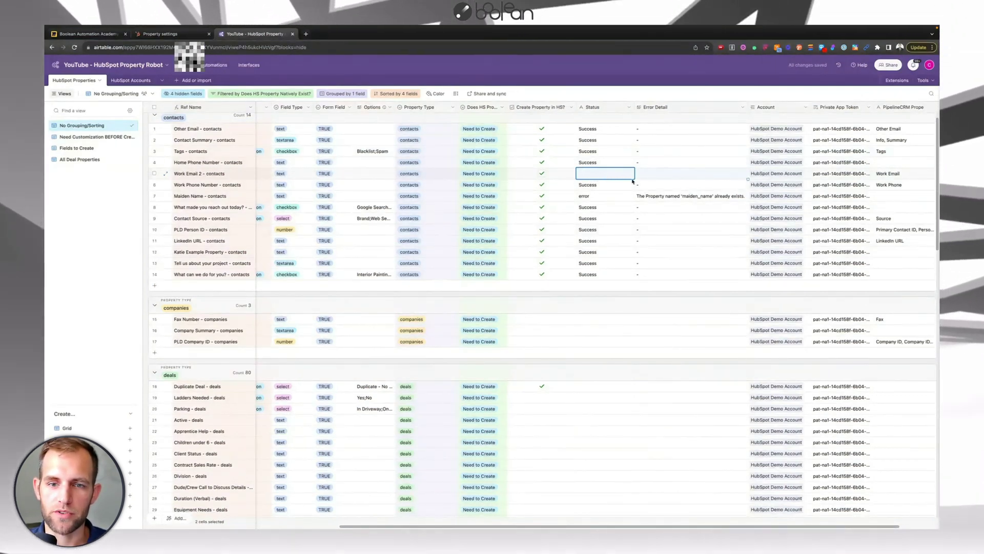
left_click(206, 505)
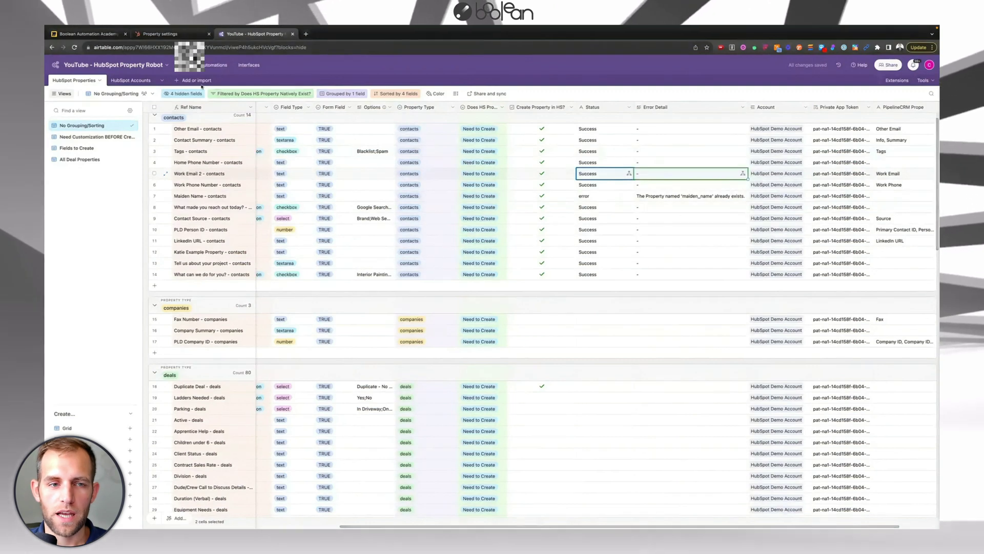
left_click(163, 35)
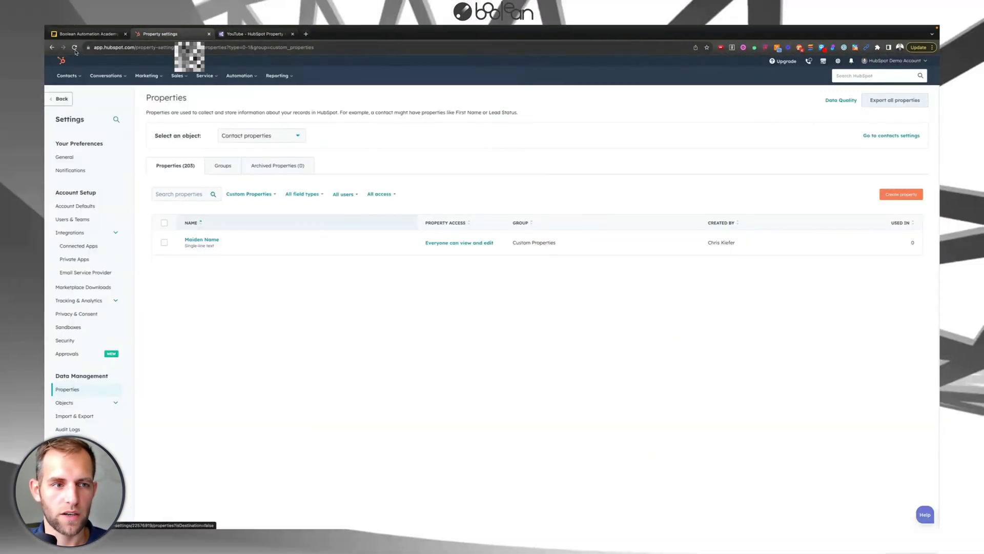
Step: Reload HubSpot's contact properties to reveal new ones like Contact Source and Tags
key("super+r")
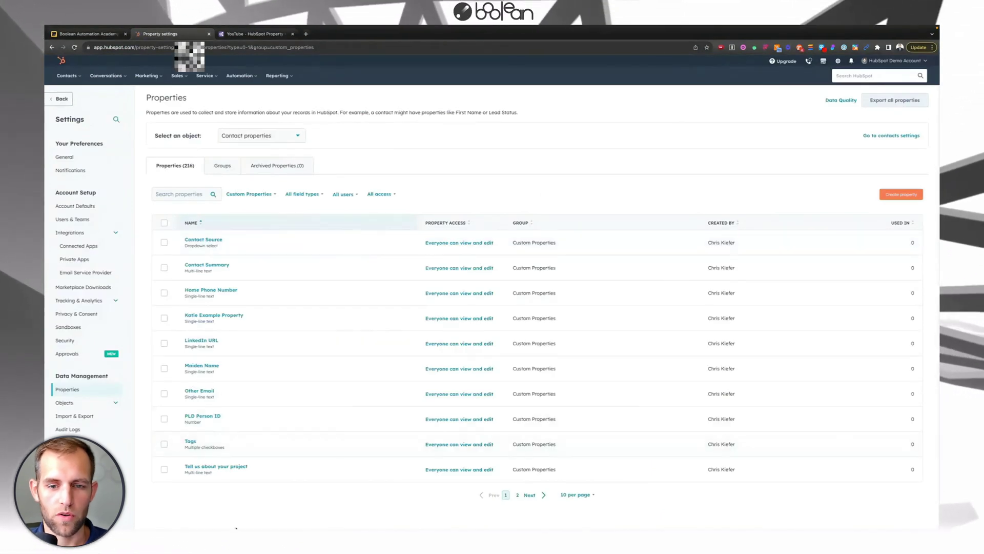
mouse_move(239, 475)
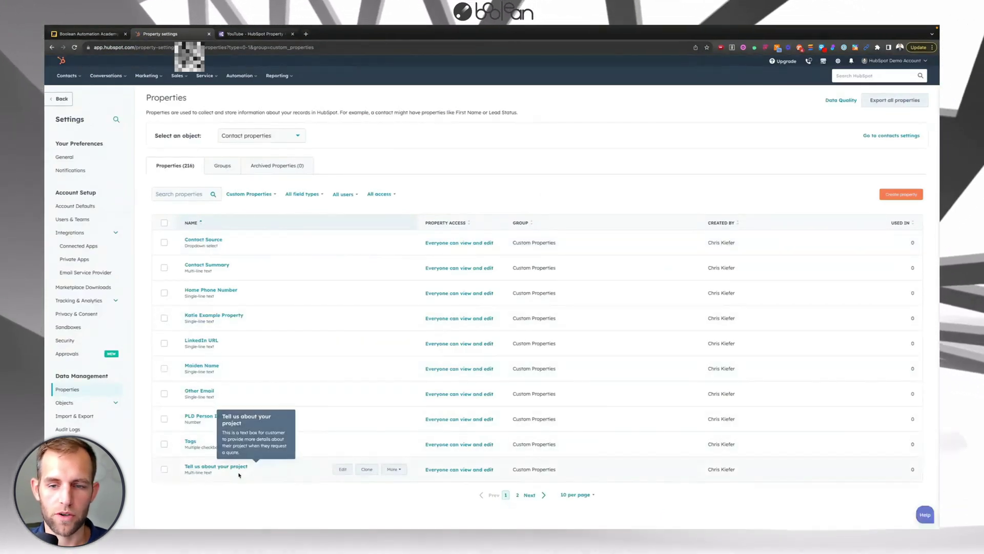
key("ctrl+Tab")
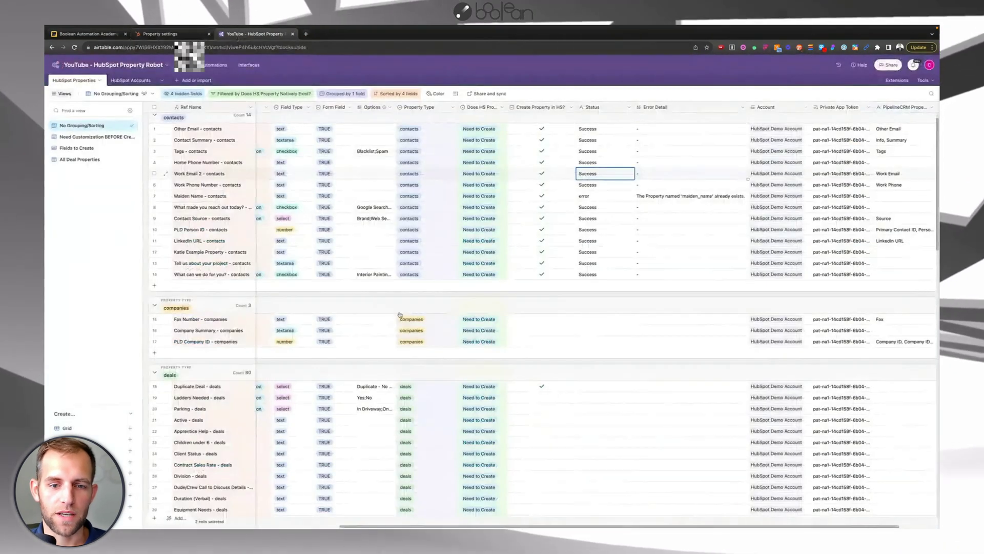
scroll(271, 222, "left", 5)
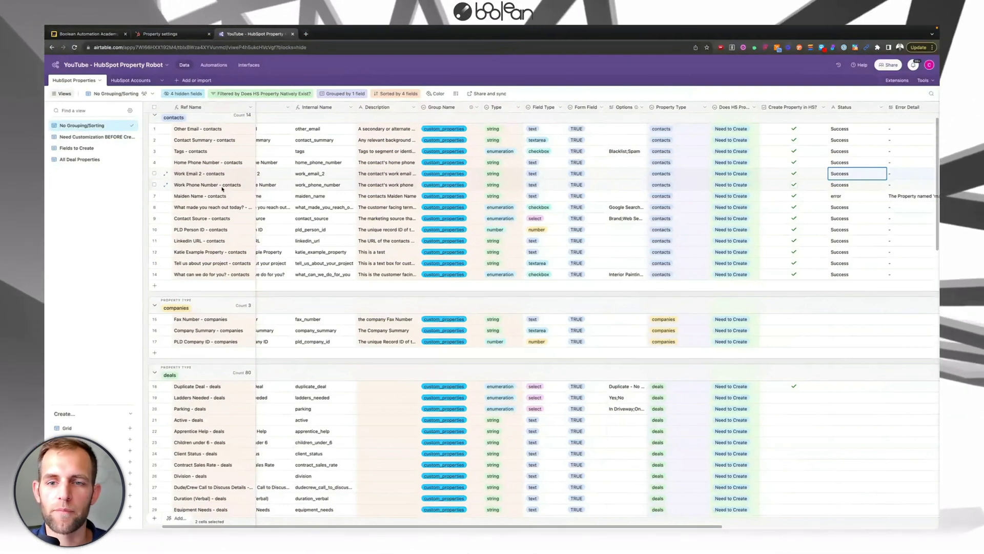
scroll(233, 186, "down", 3)
scroll(244, 183, "up", 4)
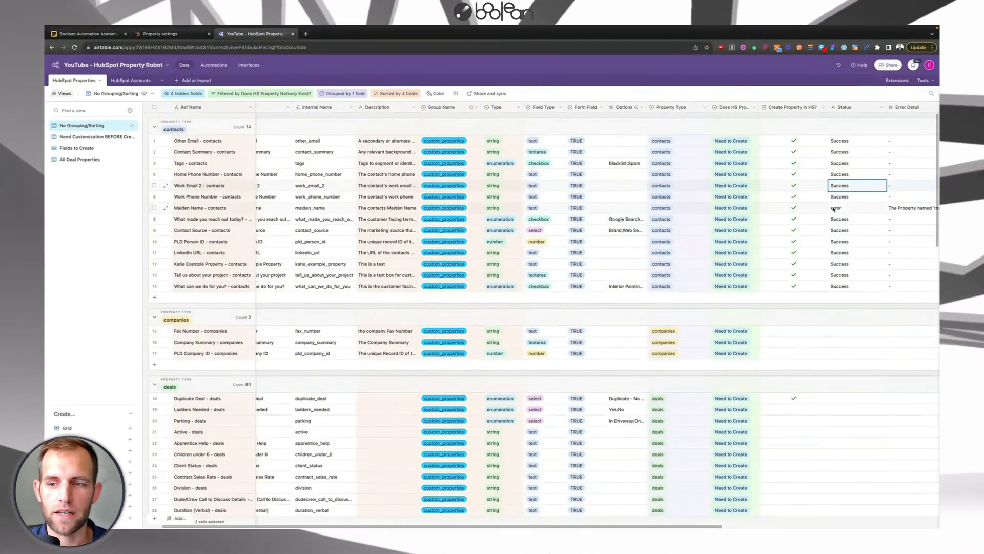
scroll(833, 208, "right", 5)
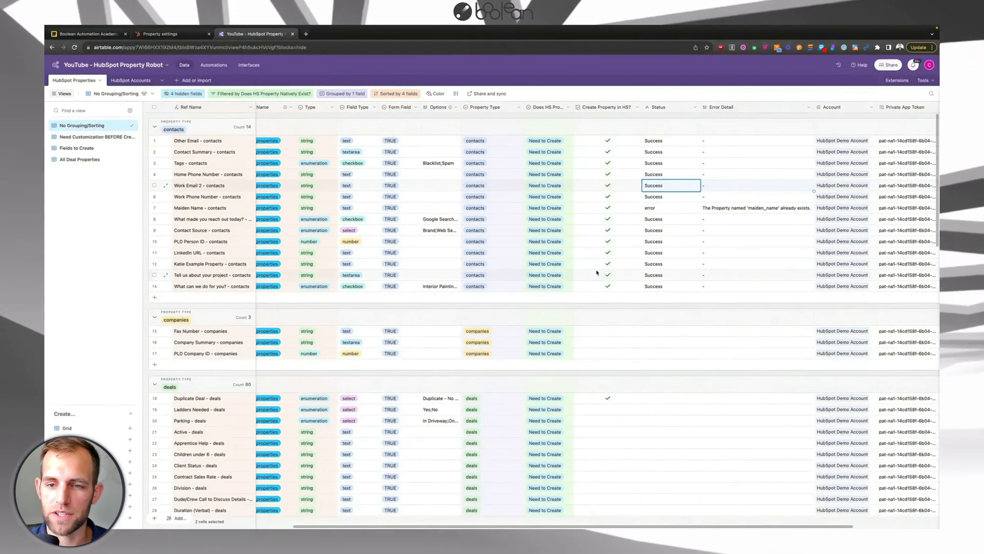
scroll(653, 366, "down", 4)
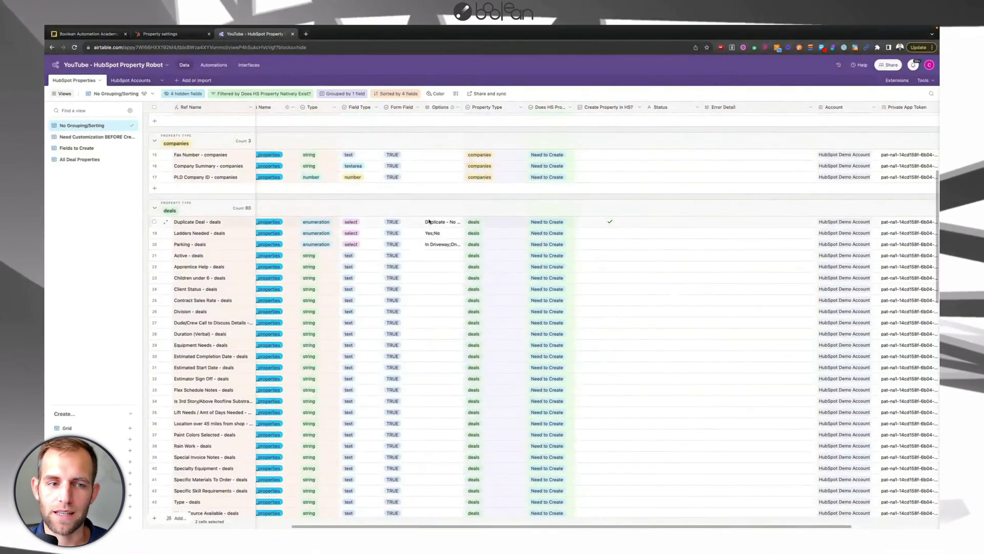
scroll(197, 169, "up", 4)
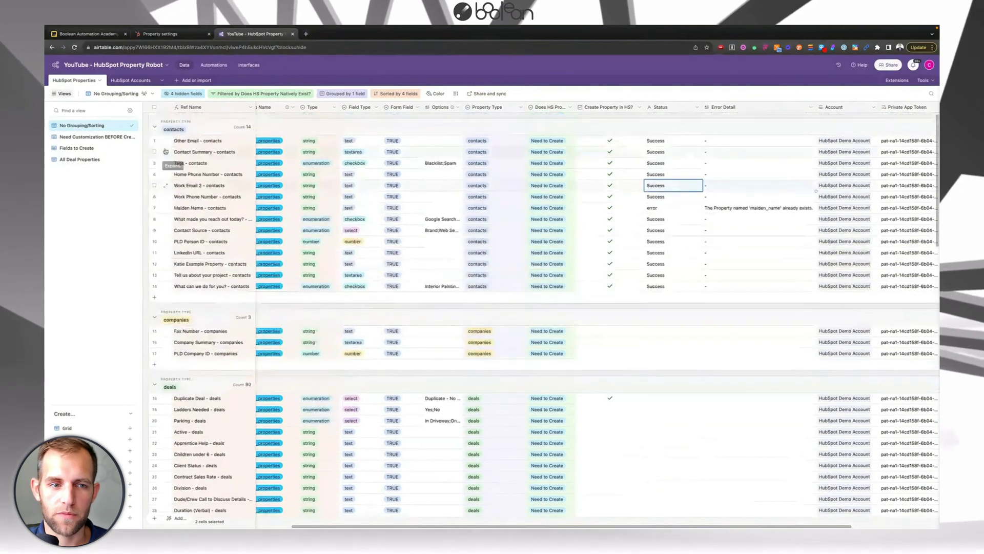
scroll(208, 359, "down", 2)
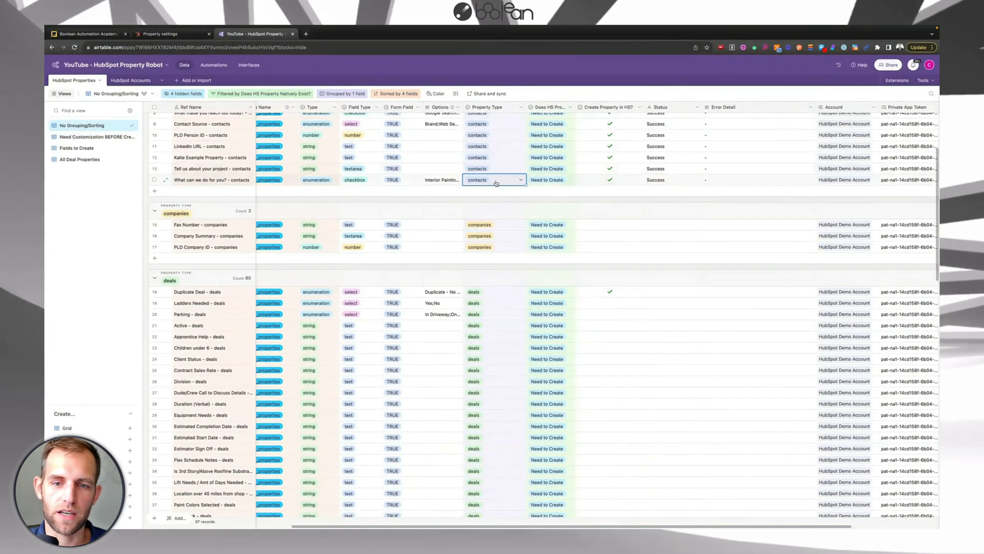
Step: Change the 'What can we do for you?' property type to companies
left_click(496, 182)
left_click(480, 229)
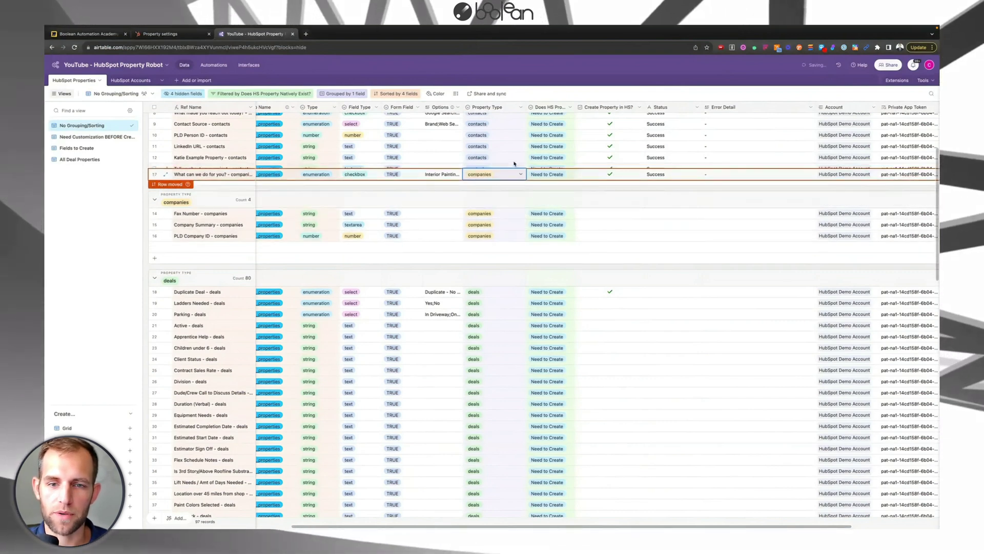
left_click(491, 199)
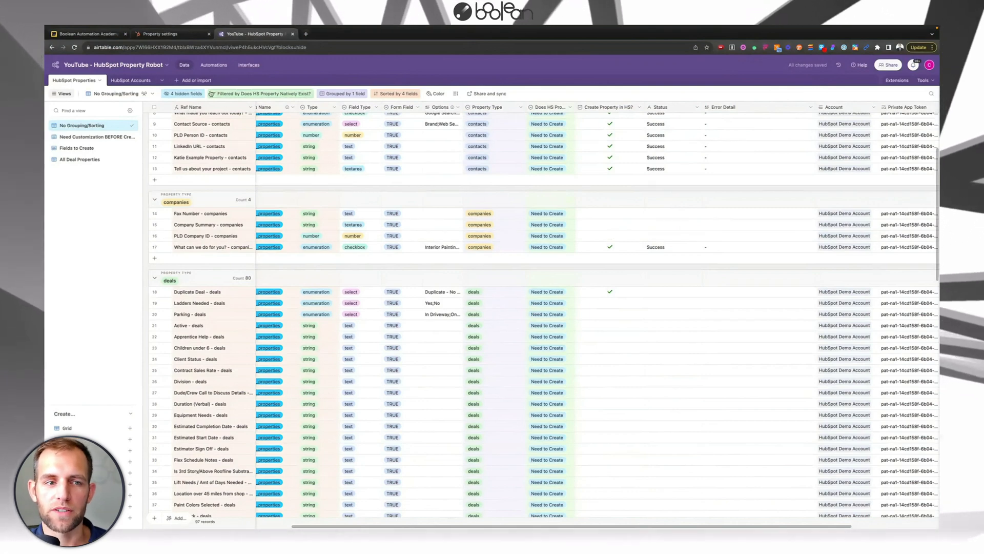
Step: Remove all the sort rules from the properties view
left_click(397, 93)
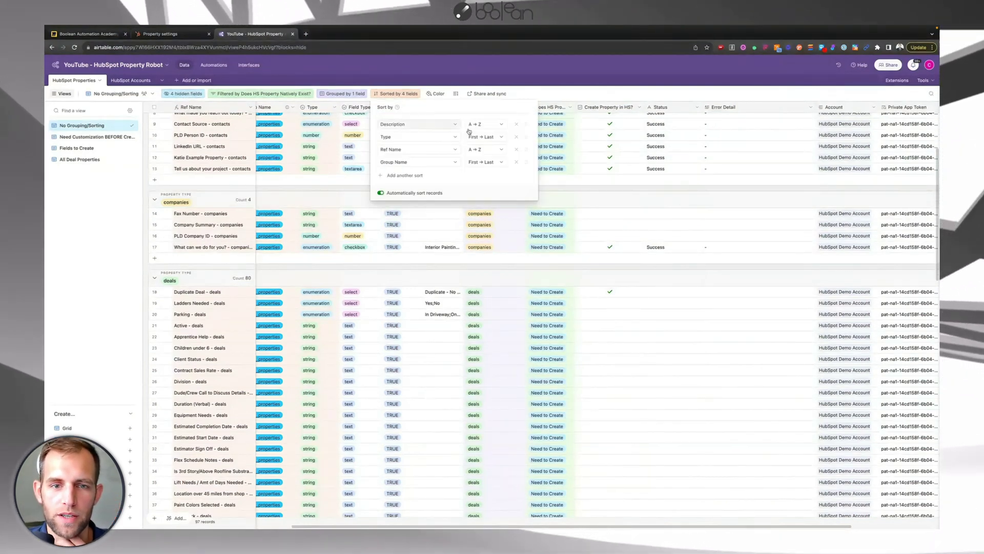
left_click(516, 124)
left_click(516, 124)
left_click(516, 125)
left_click(516, 124)
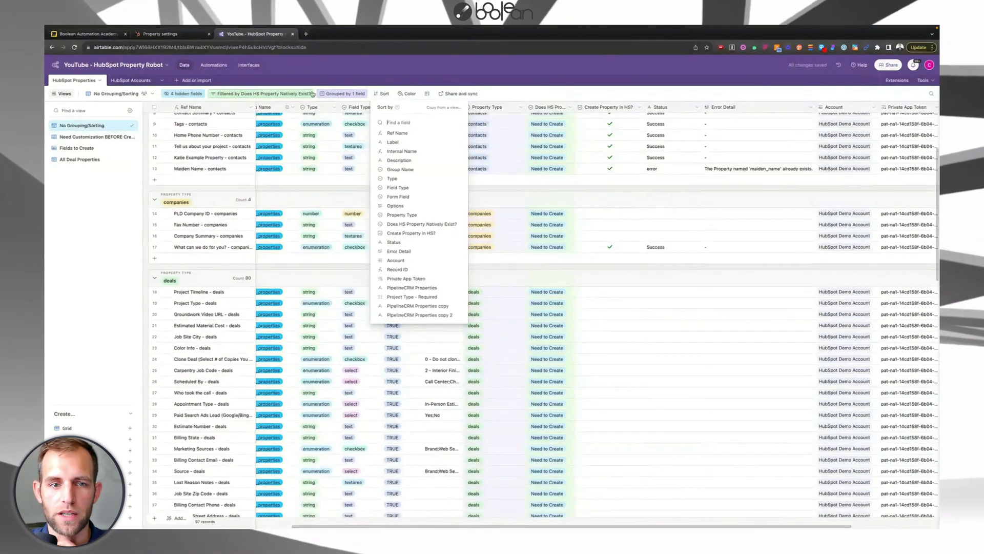
Step: Remove and re-add grouping by Property Type, contacts first
left_click(330, 94)
left_click(472, 125)
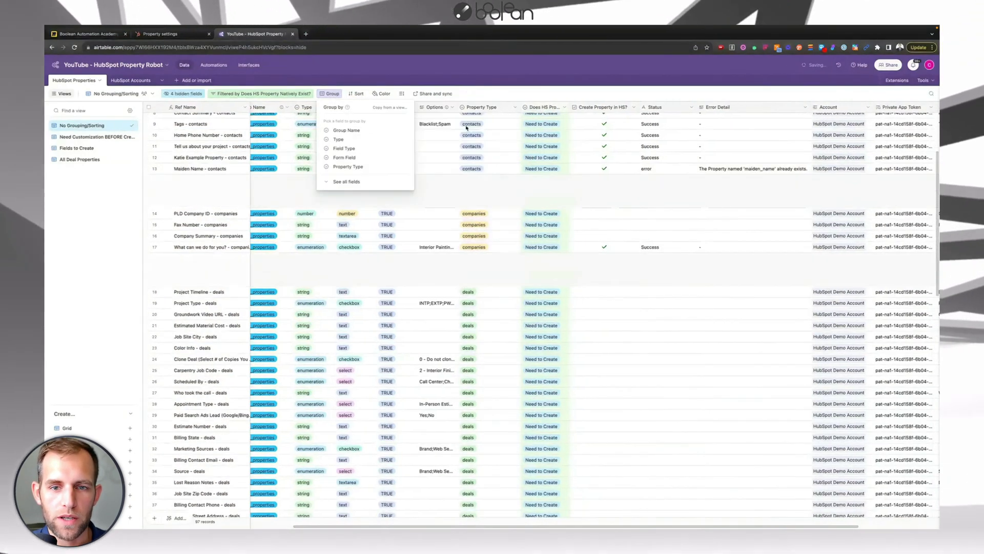
key("Escape")
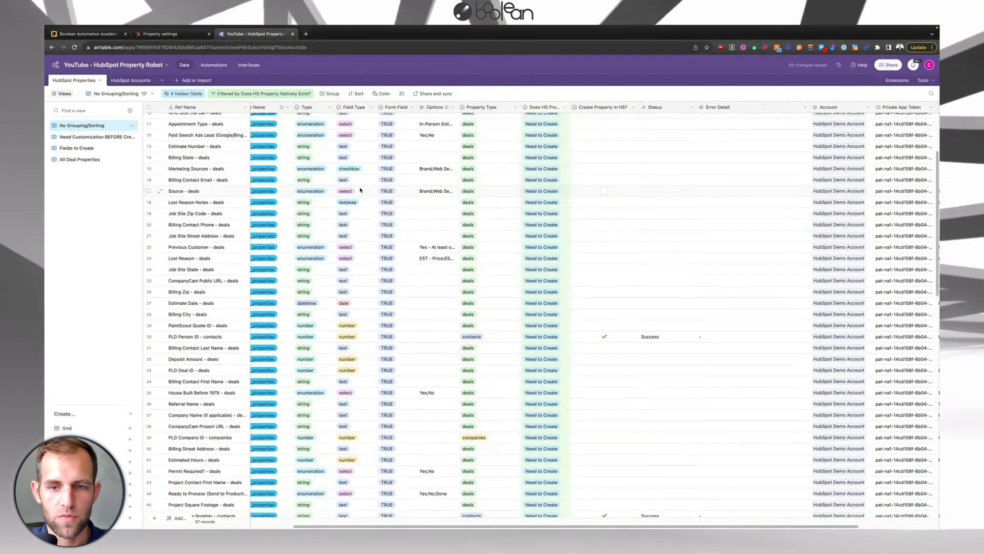
left_click(331, 94)
left_click(355, 167)
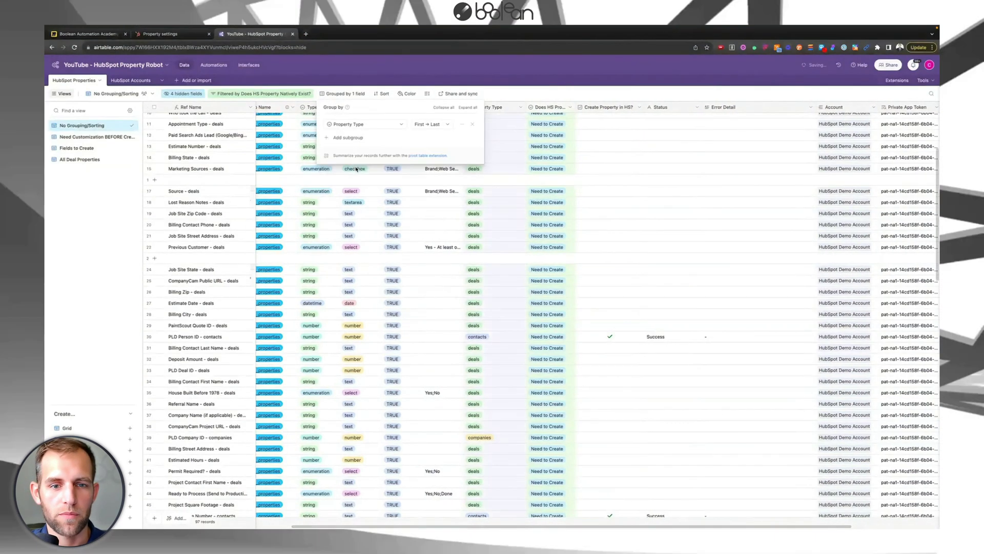
key("Escape")
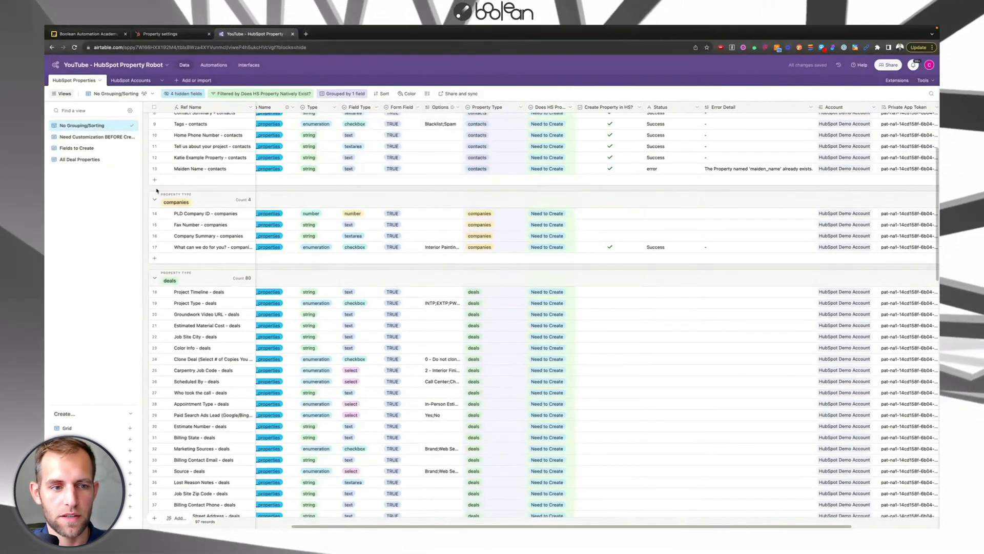
scroll(285, 262, "up", 3)
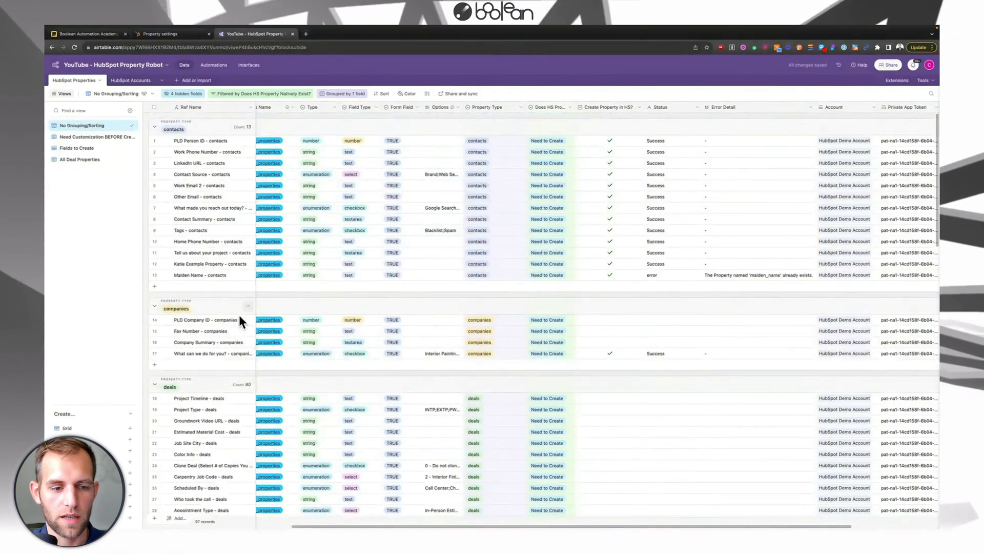